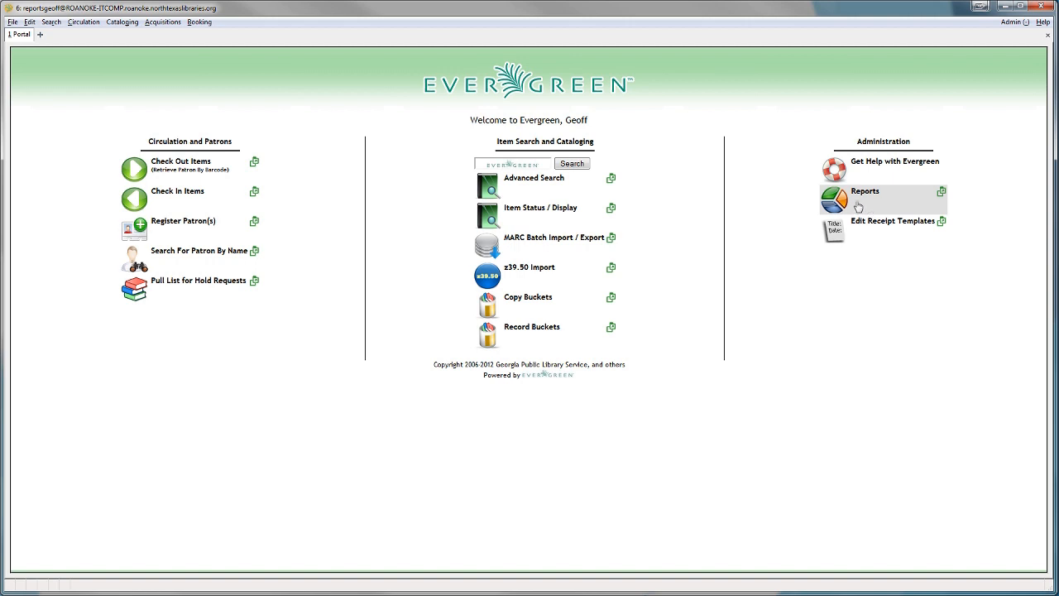
# Step: Open the Reports interface and expand the Templates, Reports and Output folders under My Folders
pyautogui.click(859, 204)
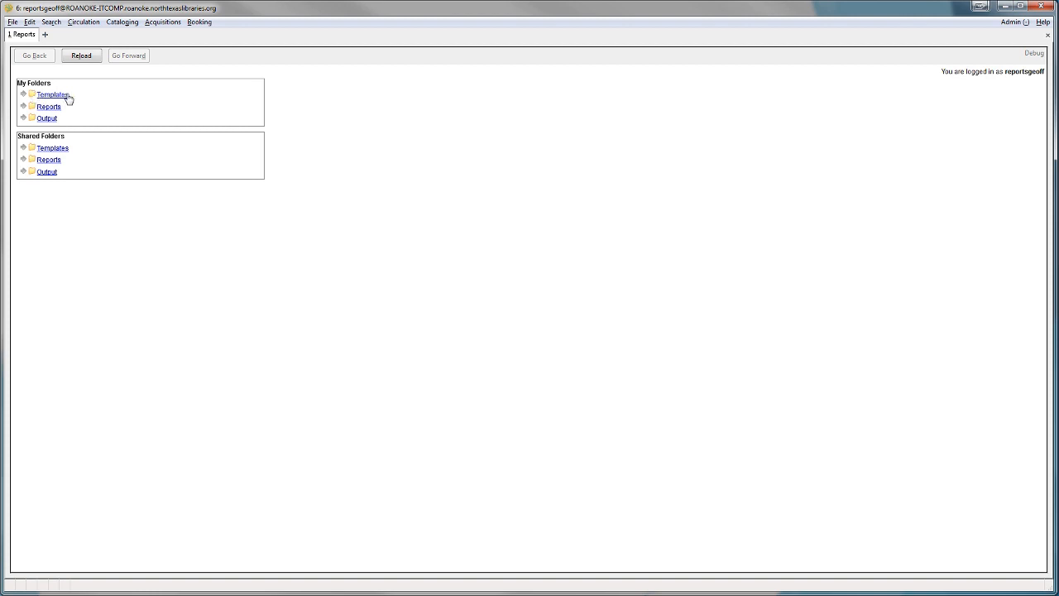
pyautogui.click(23, 95)
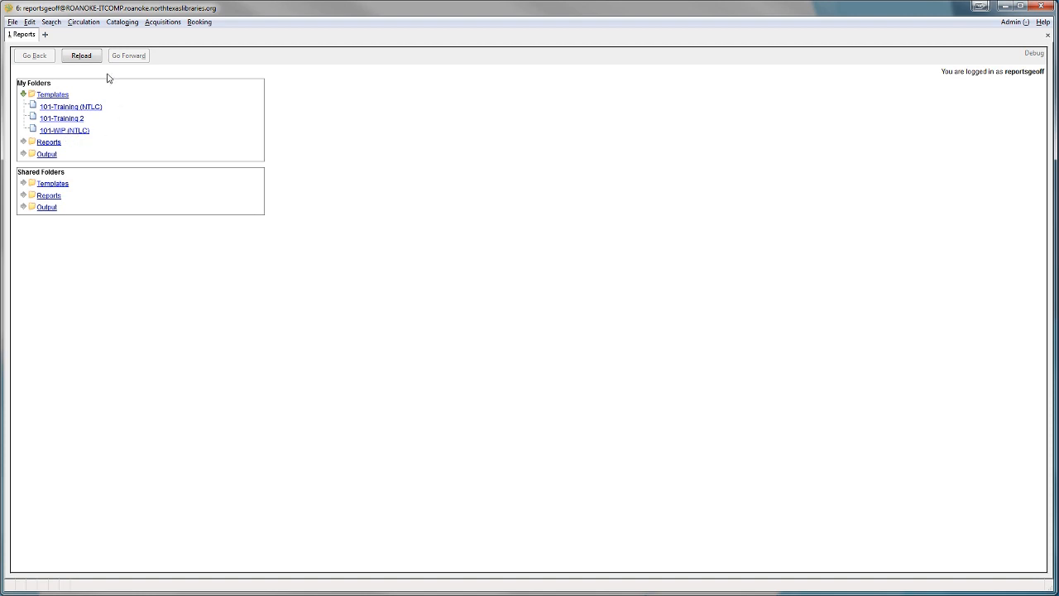
pyautogui.click(23, 143)
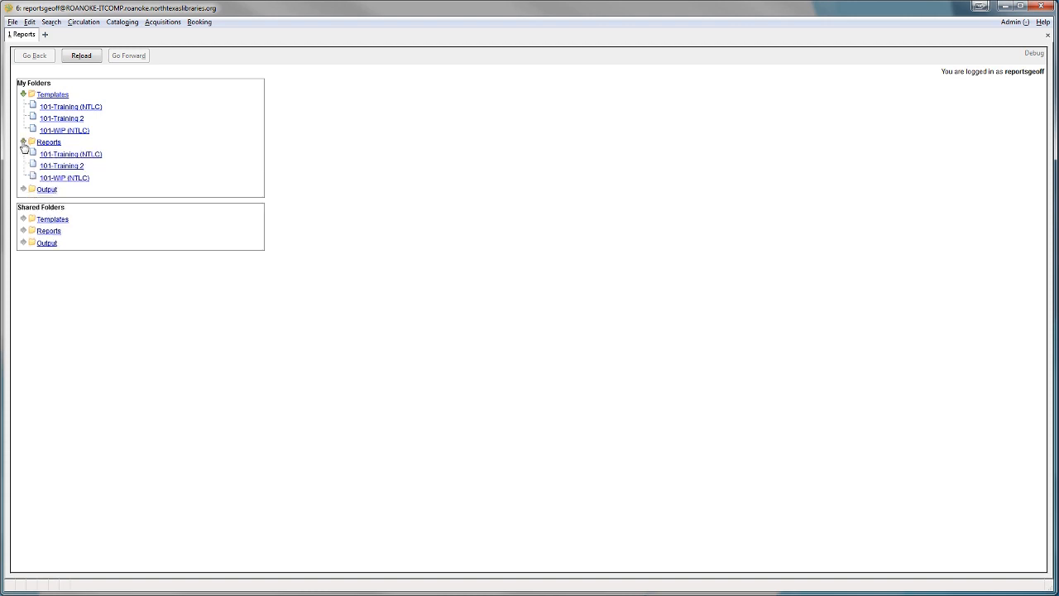
pyautogui.click(23, 189)
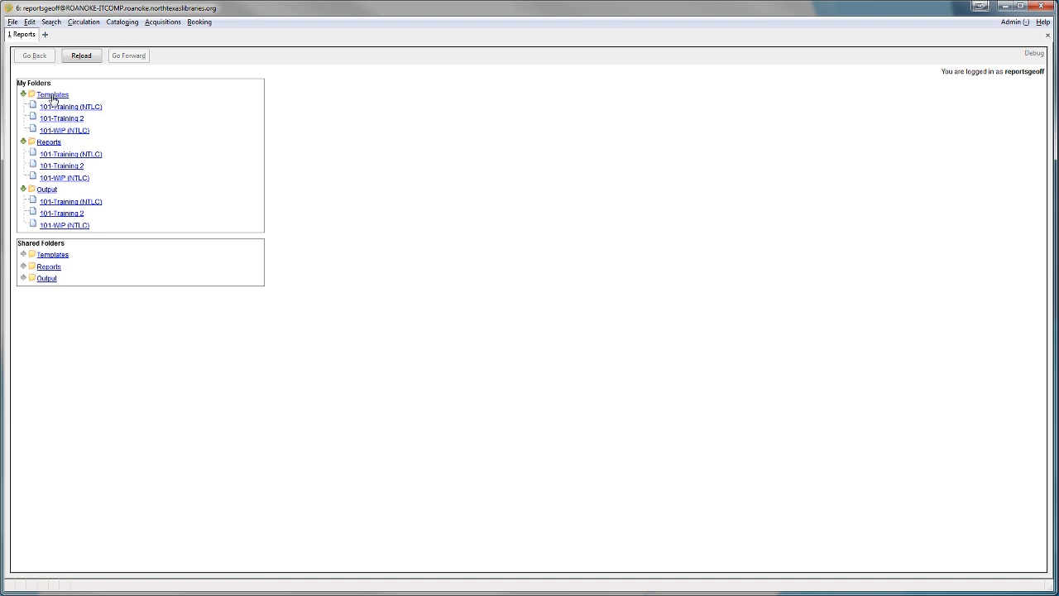
# Step: Start a new sub-folder under My Folders' Templates and name it 101-Training 3
pyautogui.click(52, 95)
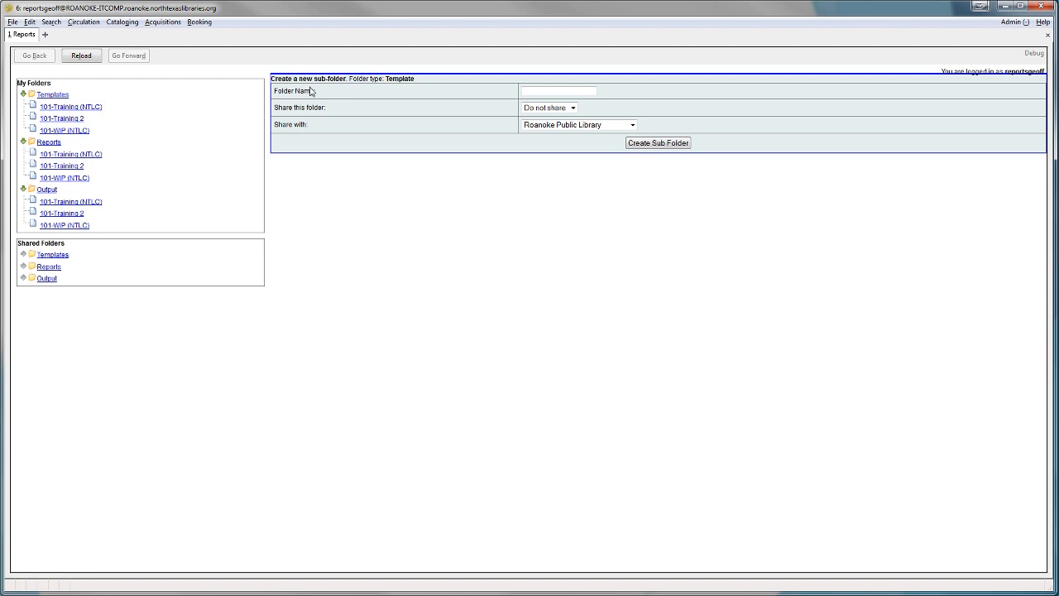
pyautogui.click(542, 88)
pyautogui.write('101-Train')
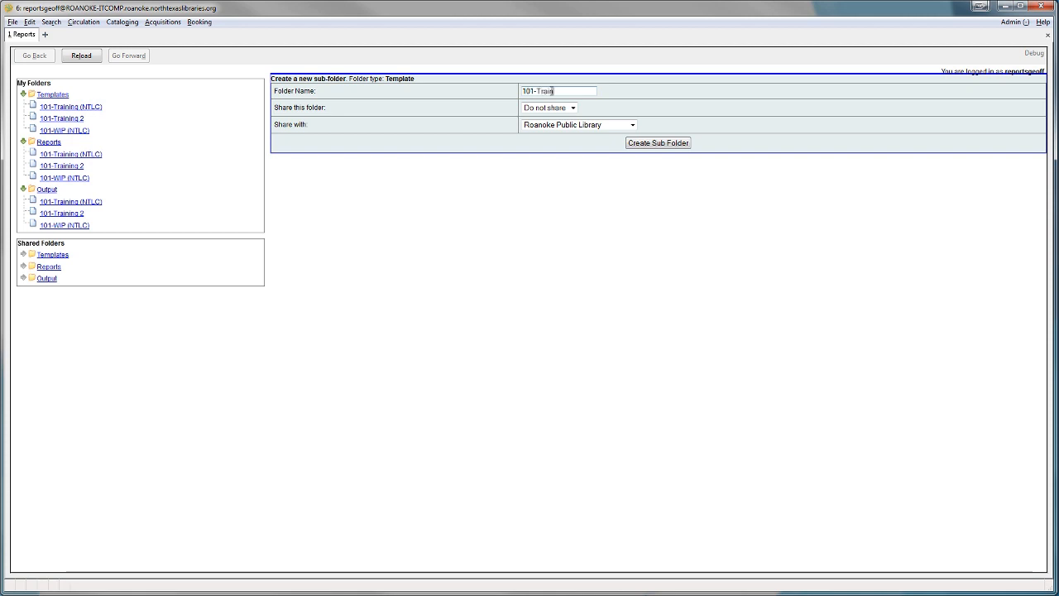
pyautogui.write('ing3')
pyautogui.press('BackSpace')
pyautogui.write('3')
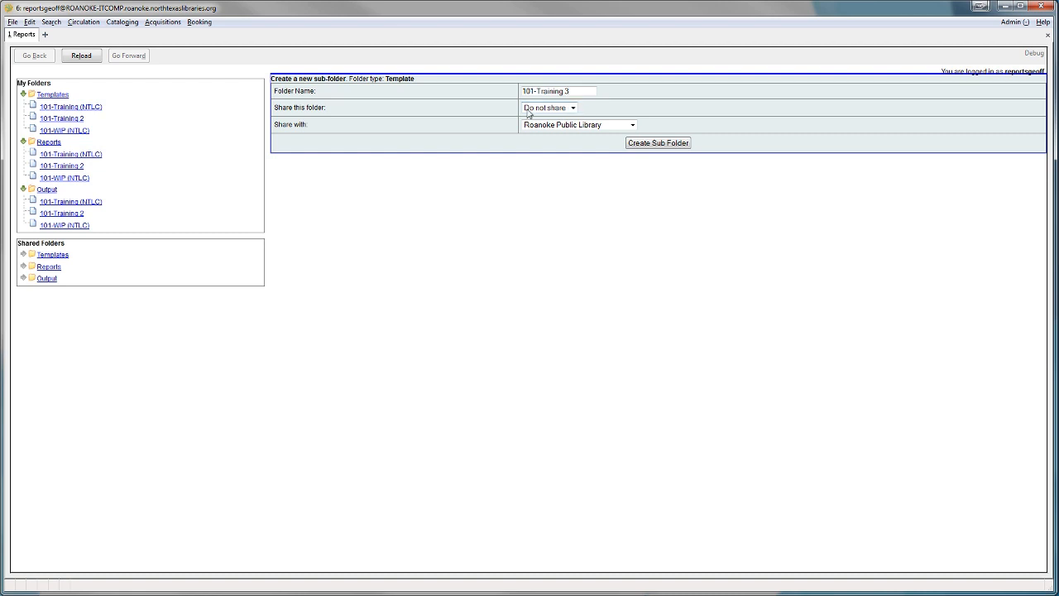
pyautogui.moveTo(272, 108); pyautogui.dragTo(346, 109)
pyautogui.click(343, 128)
pyautogui.moveTo(274, 126); pyautogui.dragTo(315, 130)
pyautogui.click(316, 130)
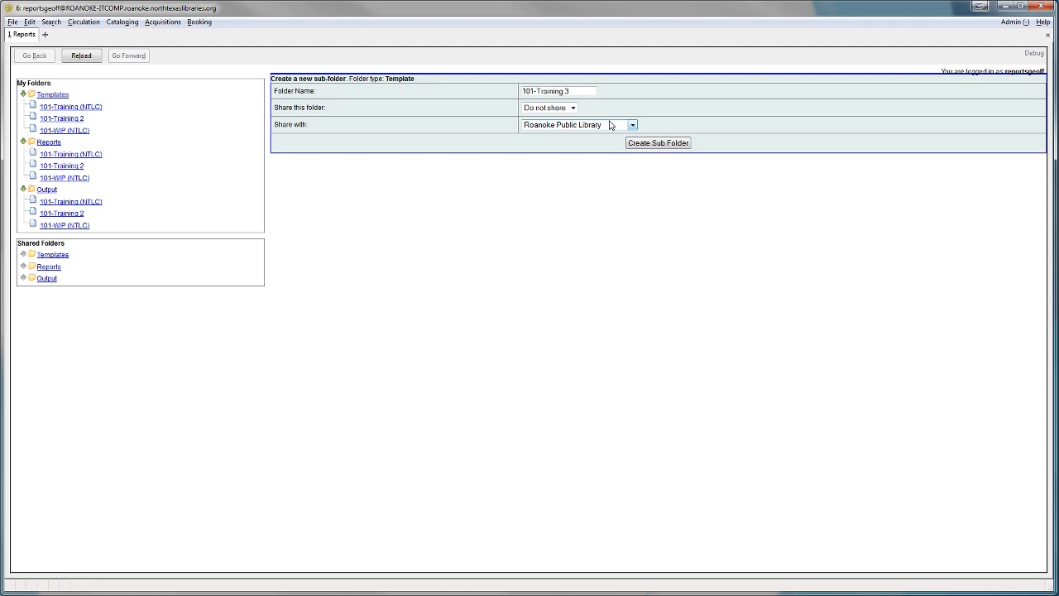
# Step: Set the new template folder to Share, with Roanoke Public Library as the sharing level
pyautogui.click(556, 114)
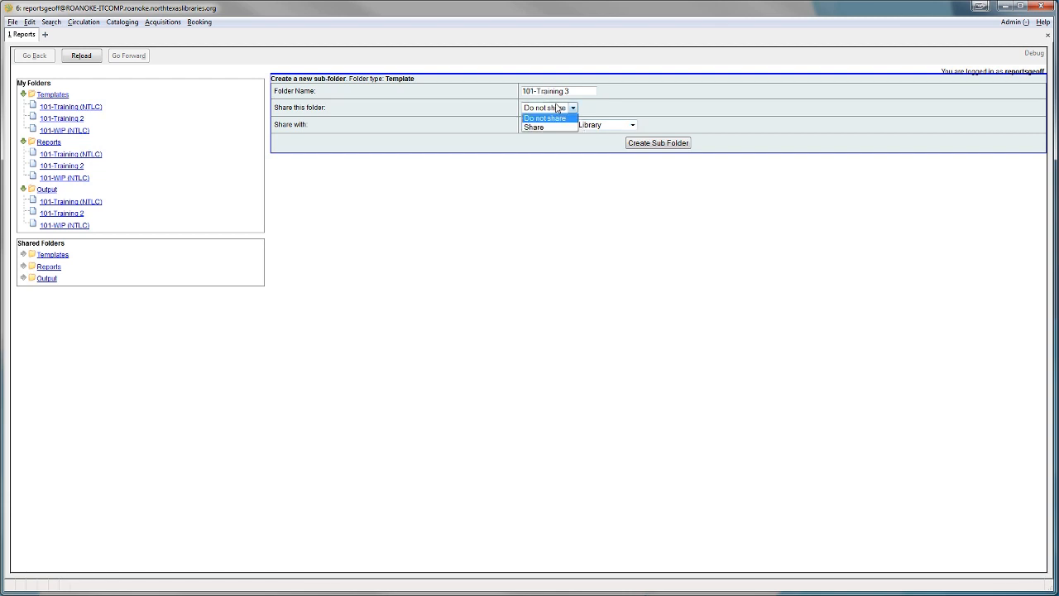
pyautogui.click(549, 130)
pyautogui.click(568, 127)
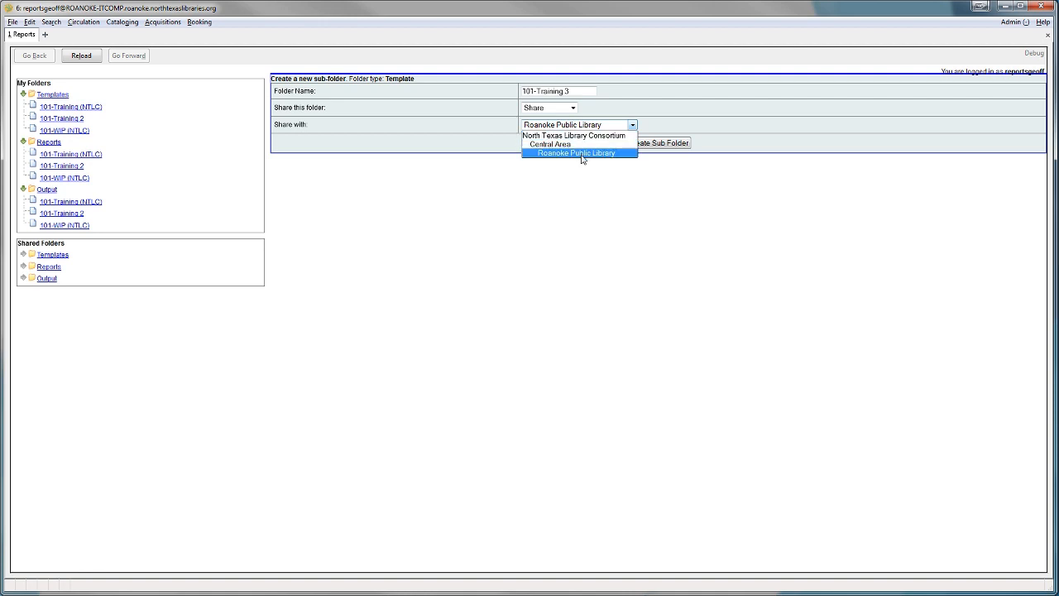
pyautogui.click(583, 153)
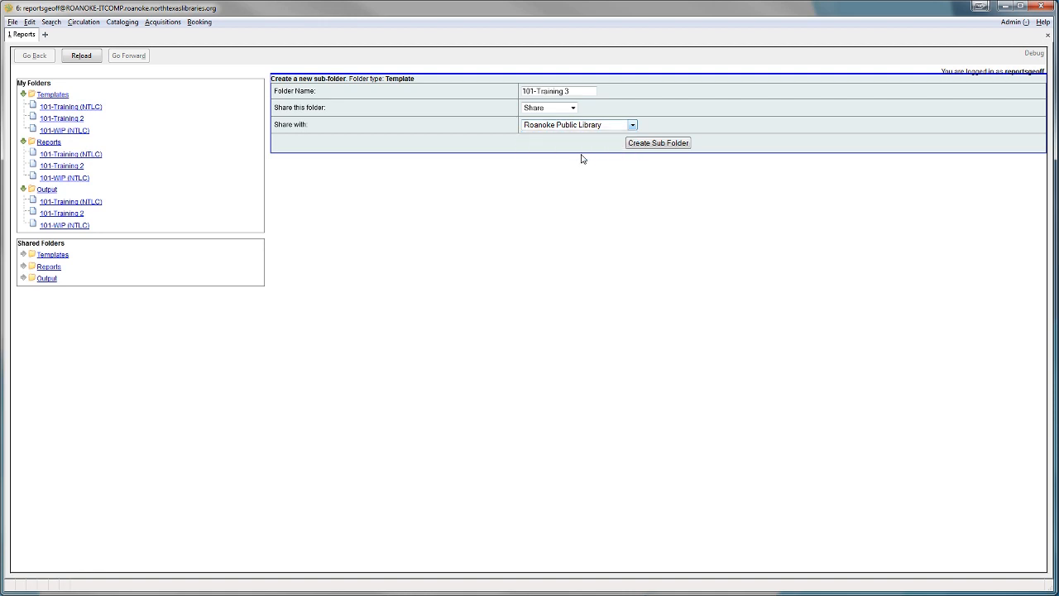
# Step: Set the new template folder to Do not share and create the sub-folder
pyautogui.click(560, 108)
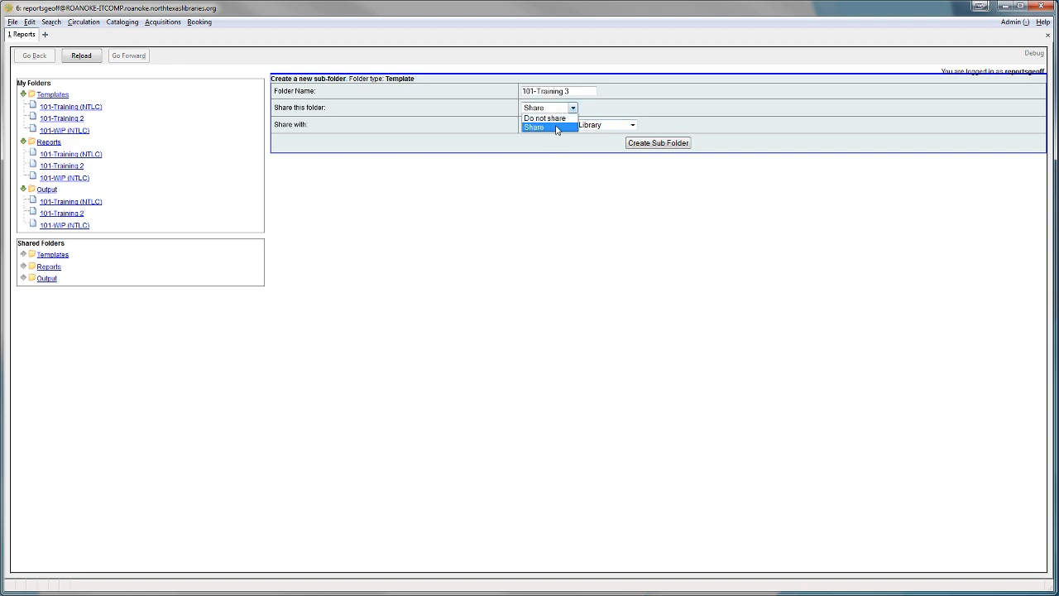
pyautogui.click(559, 120)
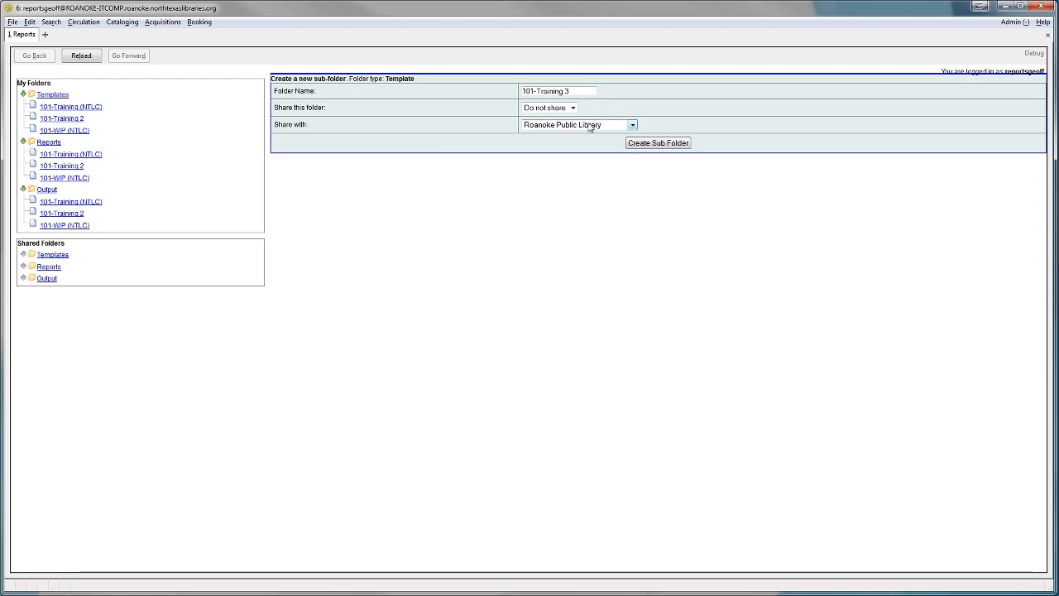
pyautogui.click(657, 146)
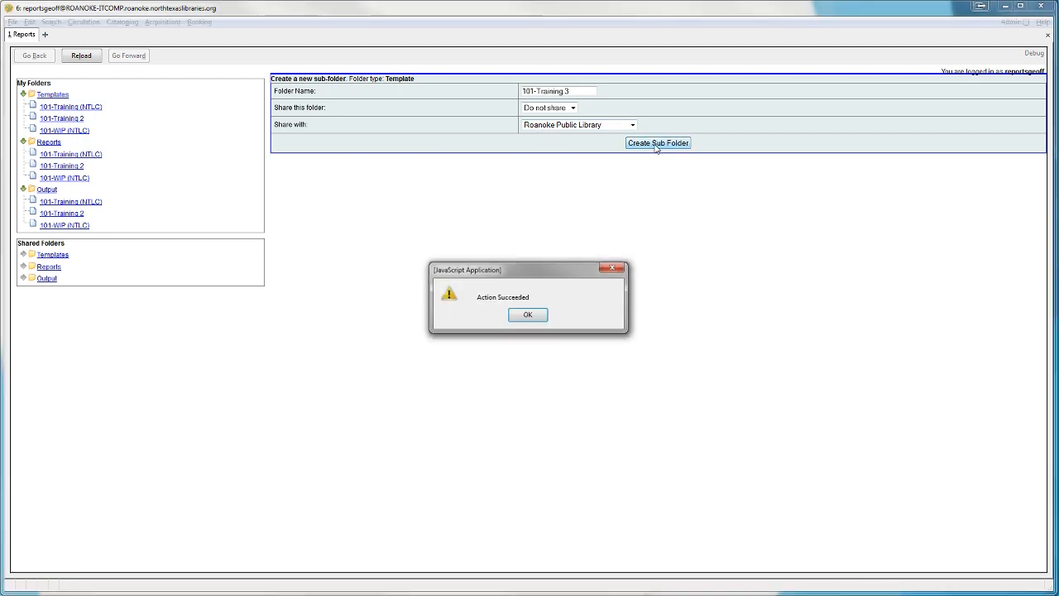
pyautogui.click(528, 315)
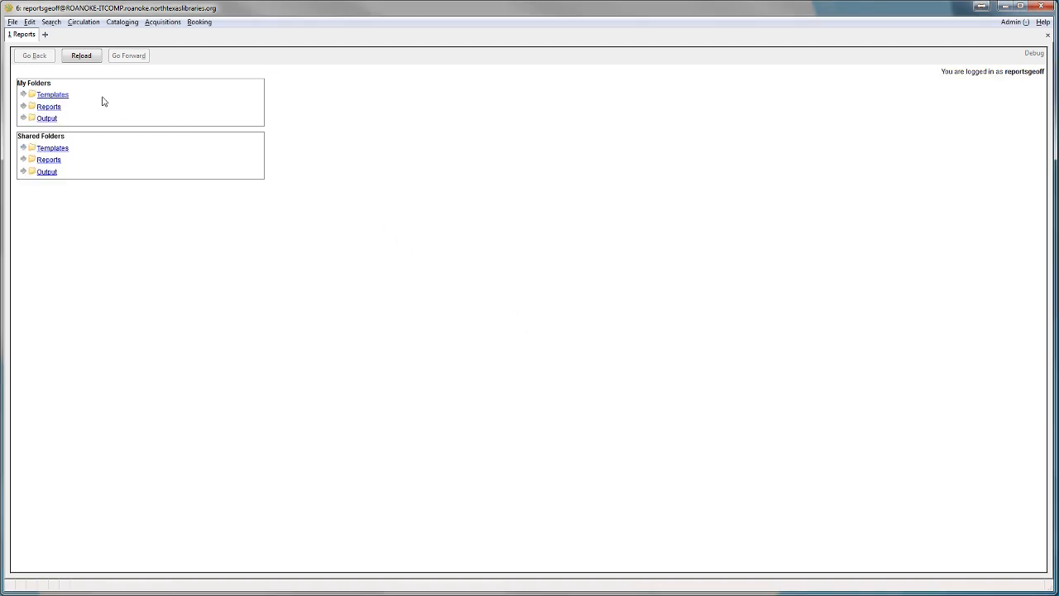
# Step: Create an unshared sub-folder named 101-Training 3 under My Folders' Reports
pyautogui.click(24, 95)
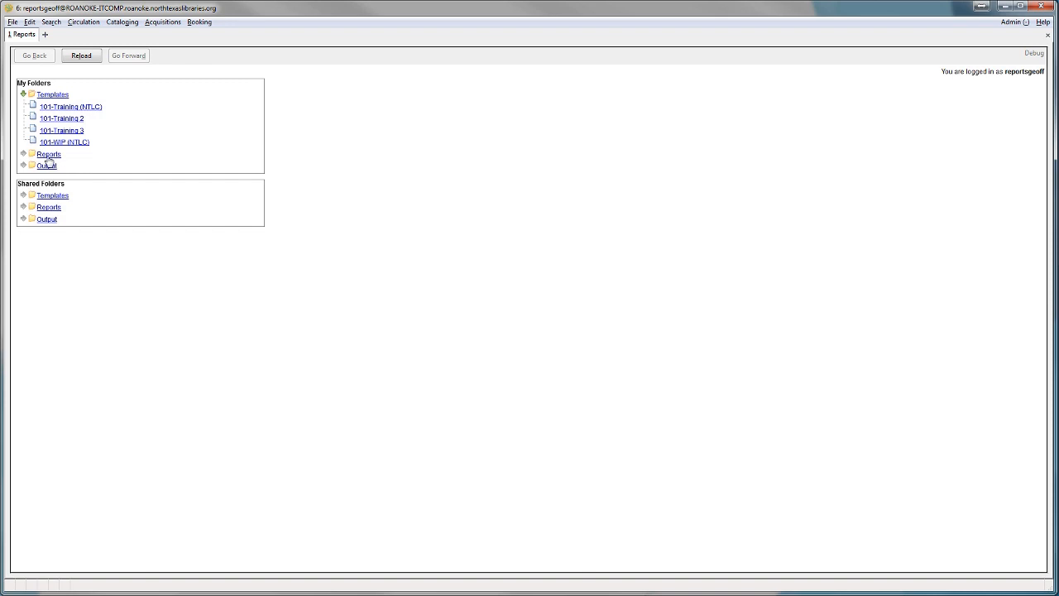
pyautogui.click(47, 156)
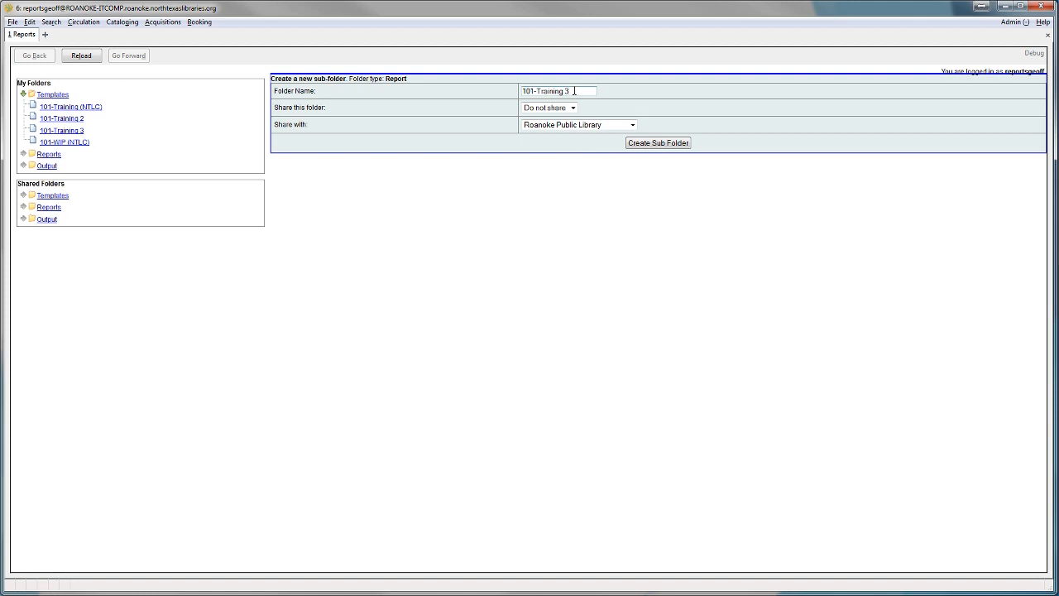
pyautogui.click(646, 145)
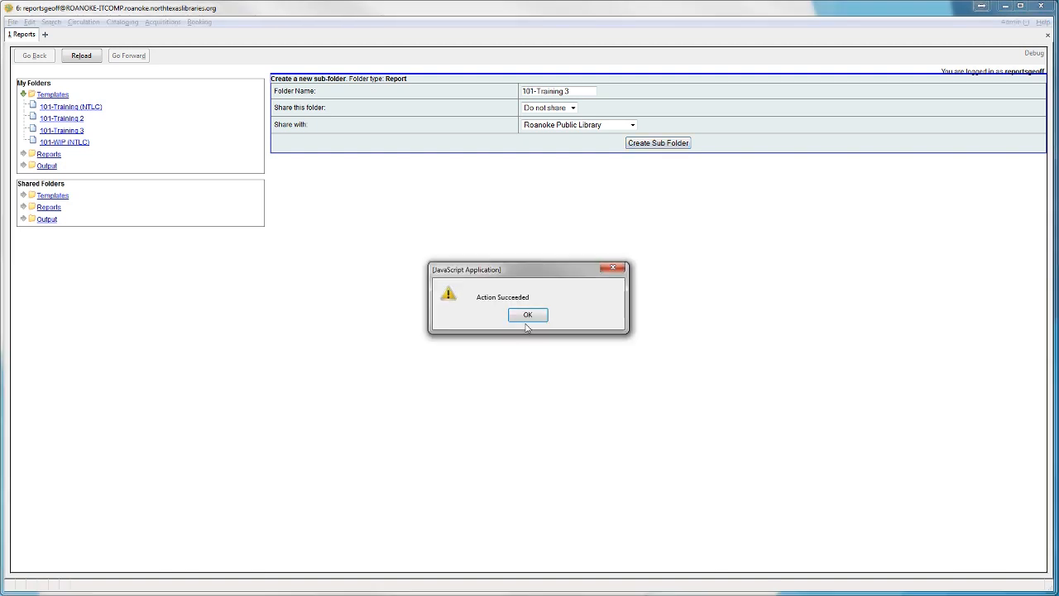
pyautogui.click(527, 321)
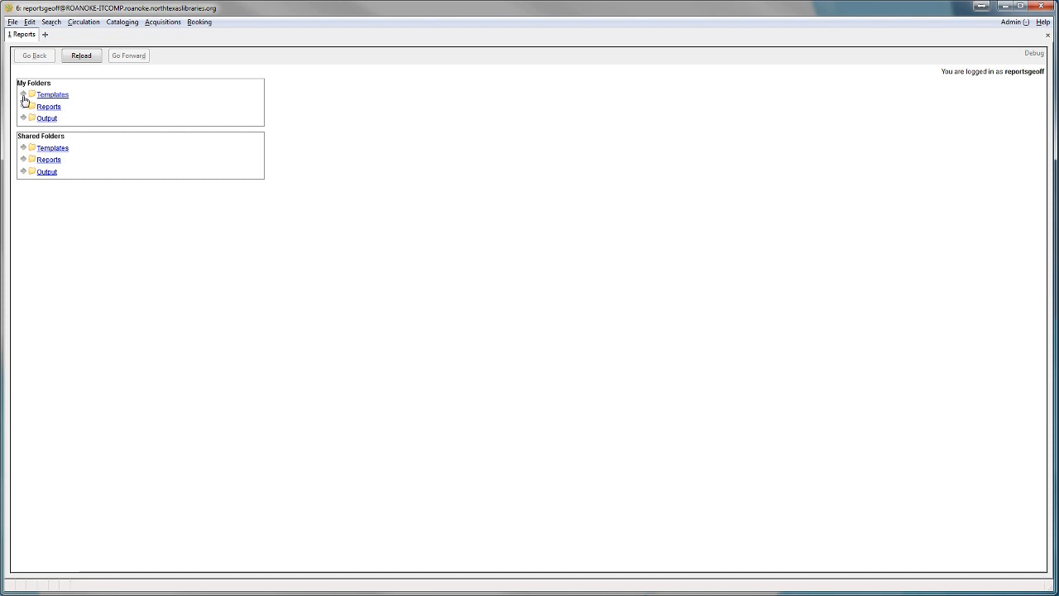
# Step: Check the sub-folders in My Folders and create an unshared 101-Training 3 sub-folder under Output
pyautogui.click(23, 94)
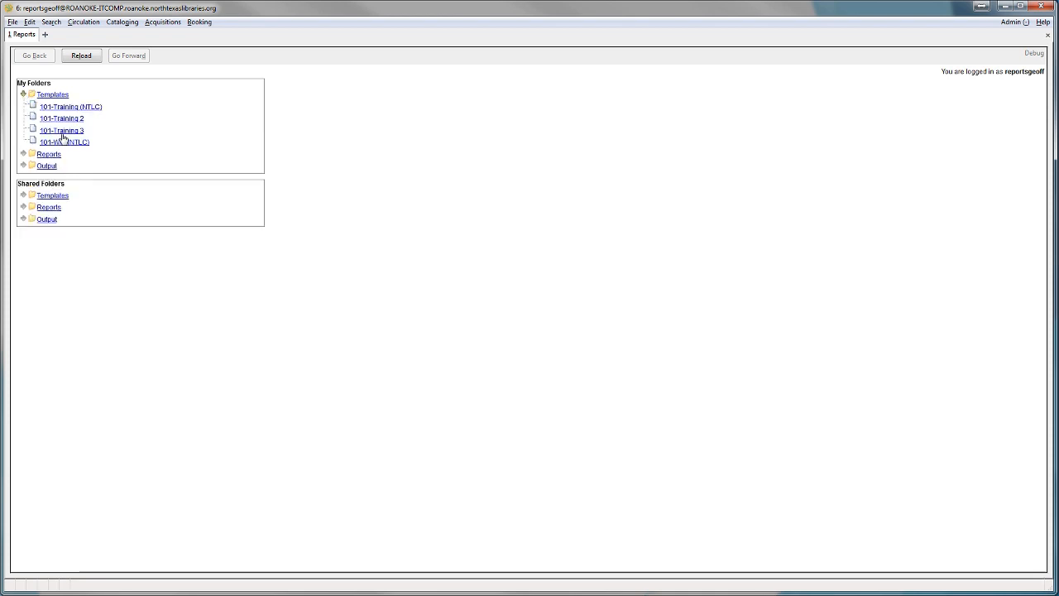
pyautogui.click(22, 154)
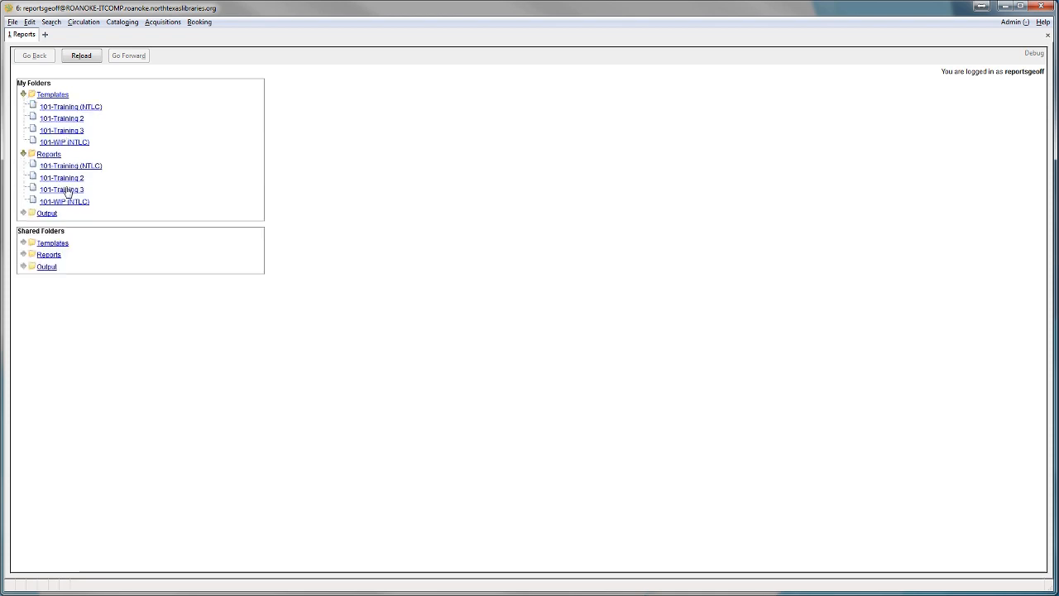
pyautogui.click(23, 213)
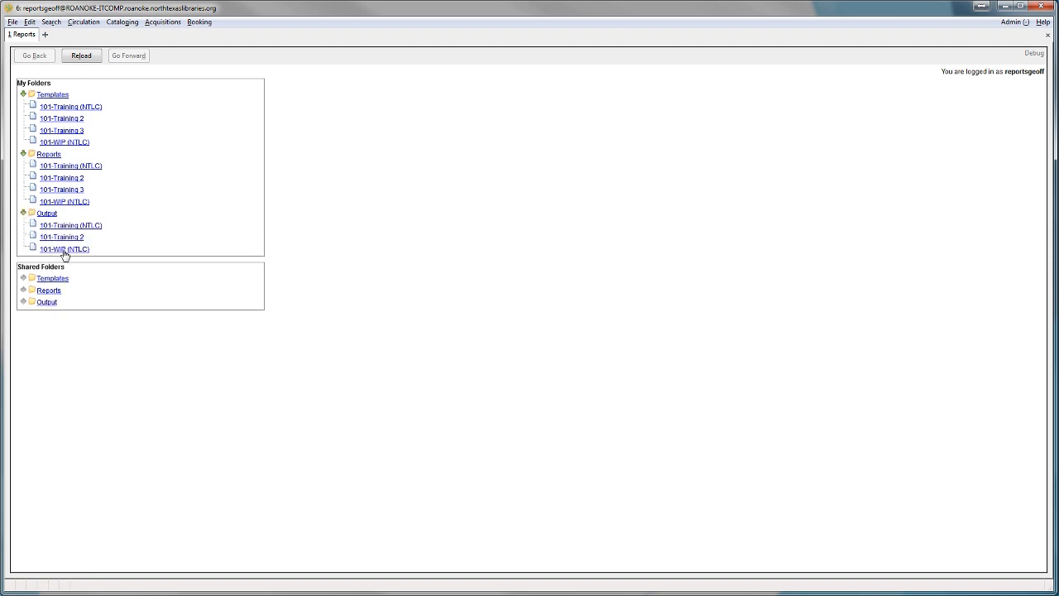
pyautogui.click(49, 216)
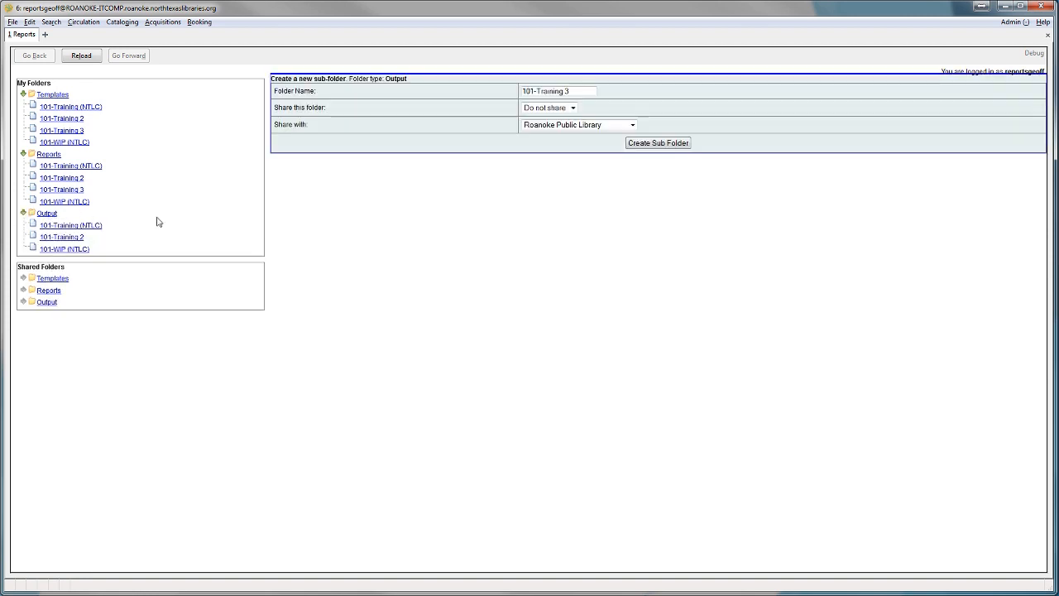
pyautogui.click(586, 92)
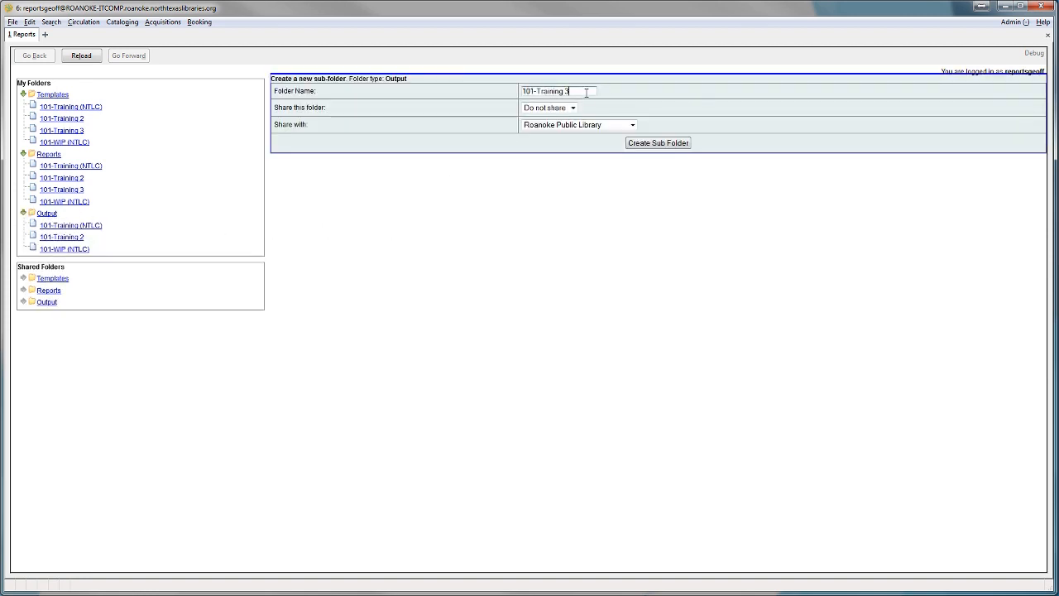
pyautogui.click(673, 144)
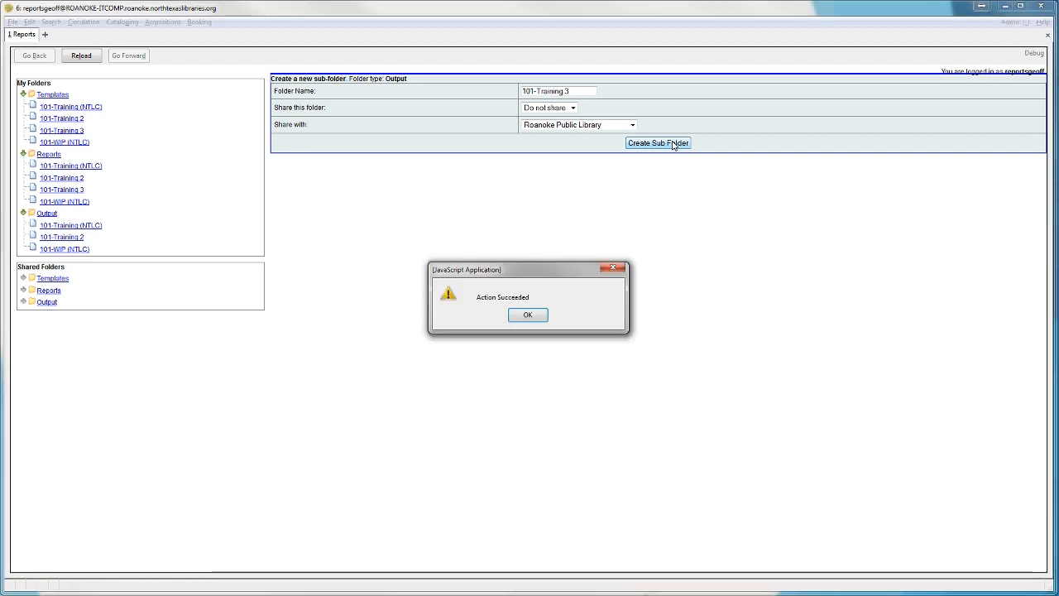
pyautogui.click(527, 315)
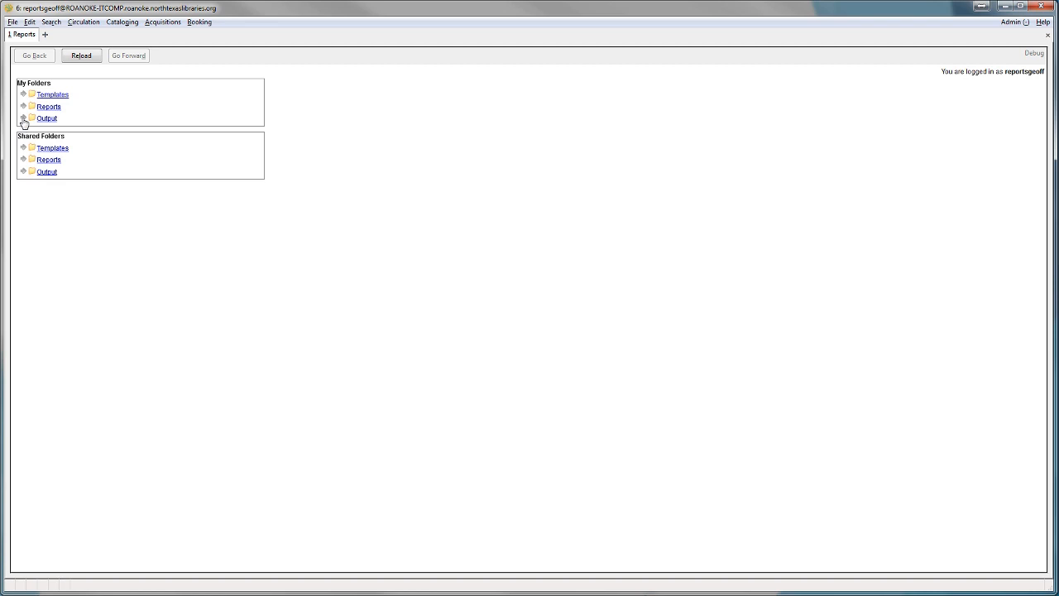
# Step: Expand all three folder types under My Folders again to show their sub-folders
pyautogui.click(23, 94)
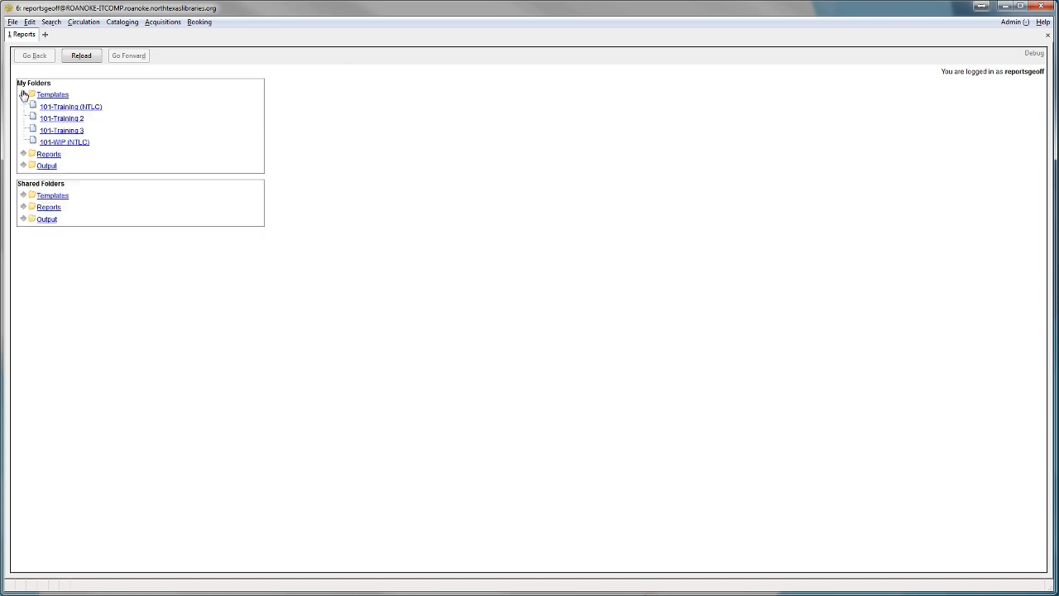
pyautogui.click(24, 154)
pyautogui.click(23, 214)
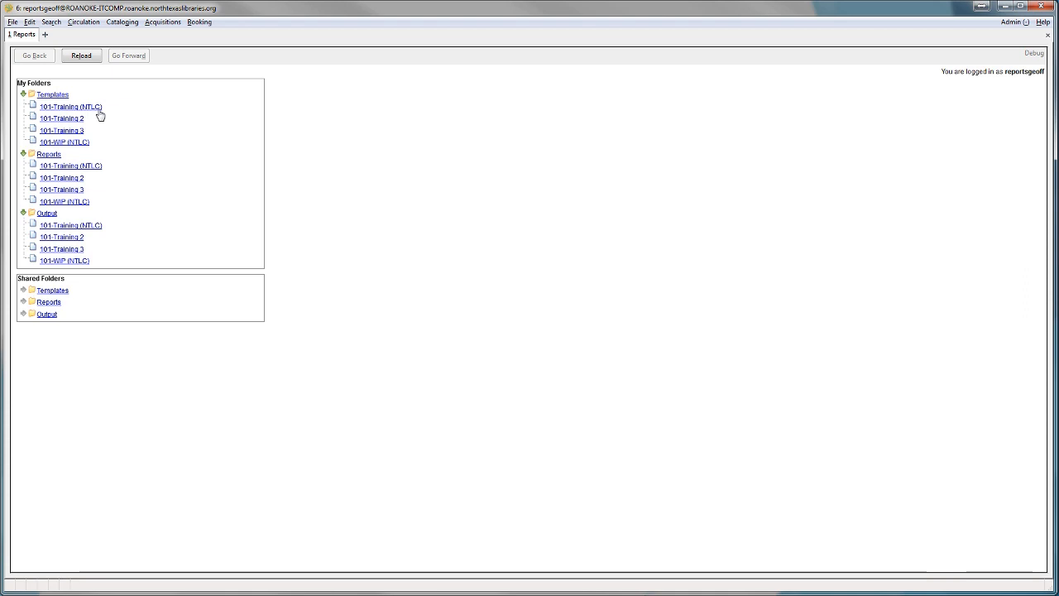
# Step: Look through the user folders inside the shared Templates folder and collapse it again
pyautogui.click(23, 291)
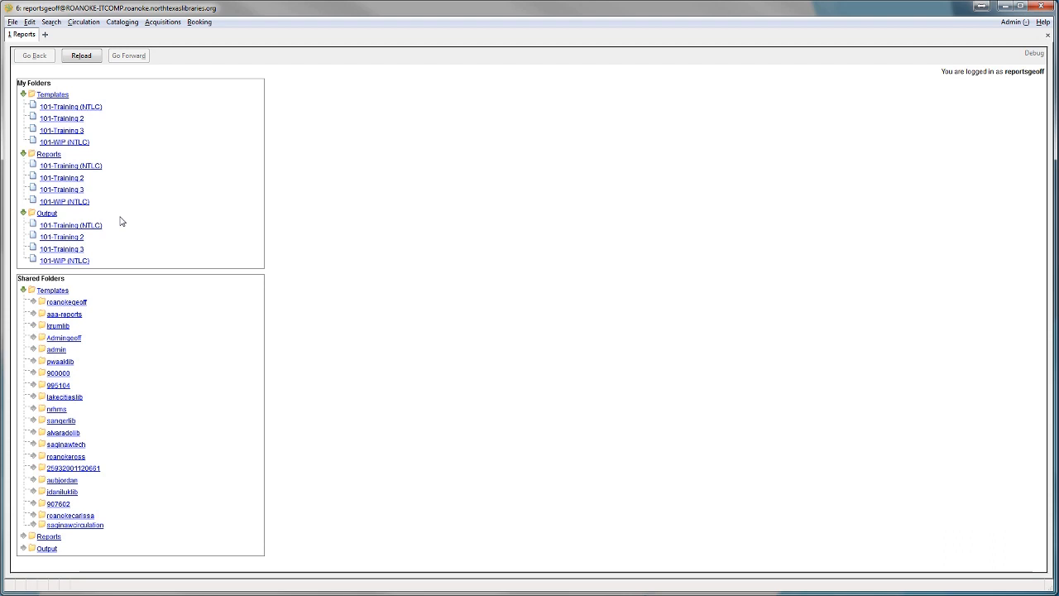
pyautogui.click(23, 290)
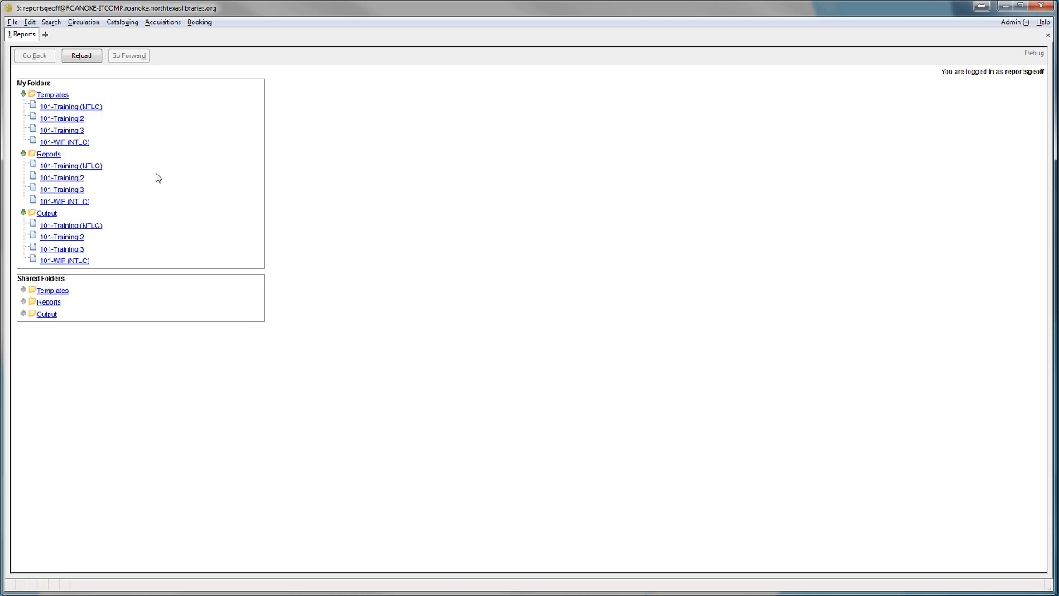
# Step: Clone the template Circulation by Shelving Location for Pivot Table v 1.8 from My Folders' 101-Training templates into the 101-Training 3 folder
pyautogui.click(73, 108)
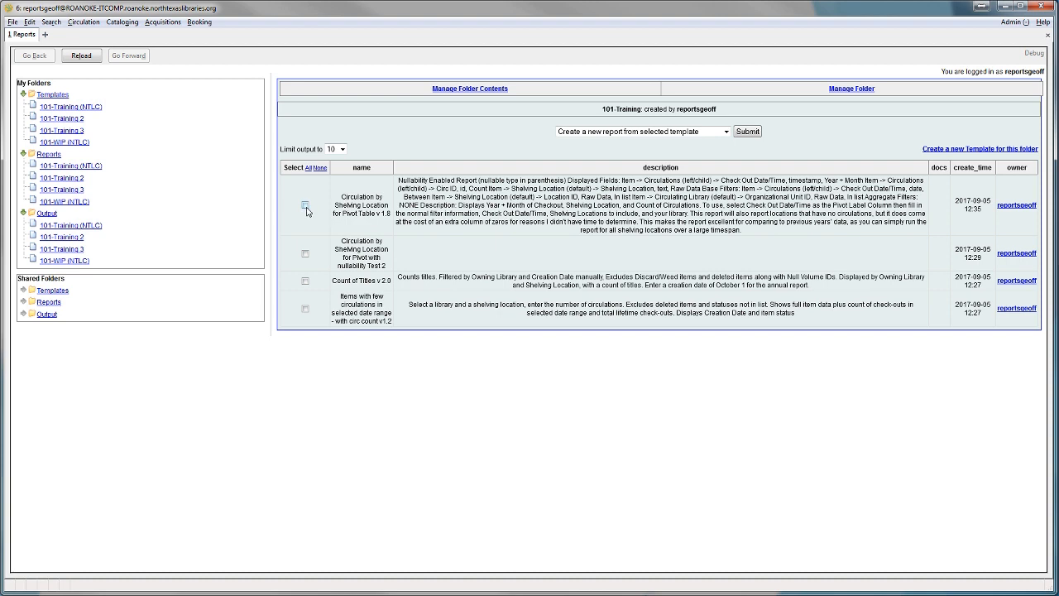
pyautogui.moveTo(333, 195); pyautogui.dragTo(393, 216)
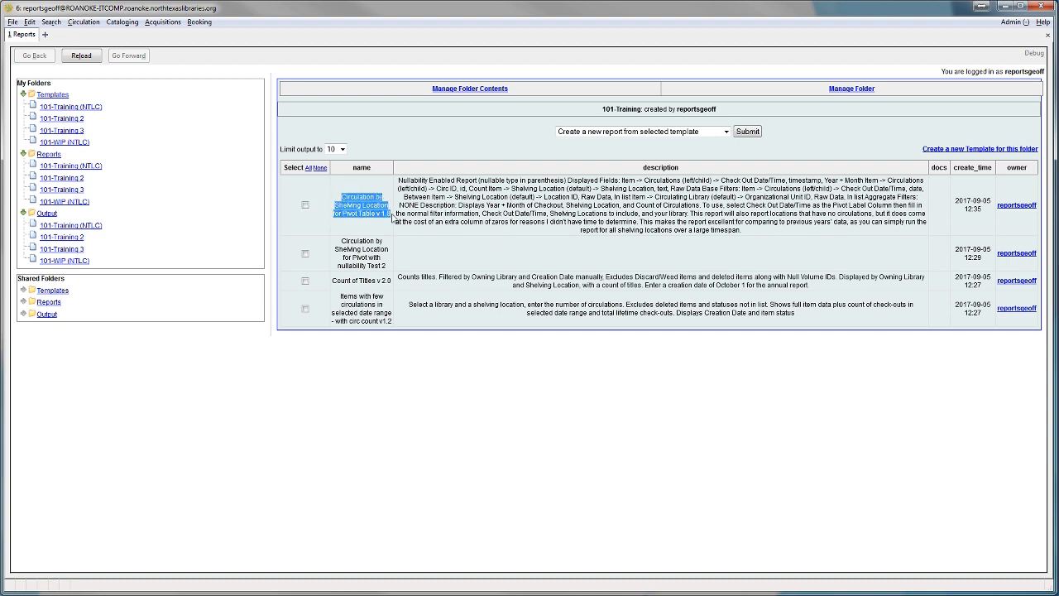
pyautogui.click(304, 205)
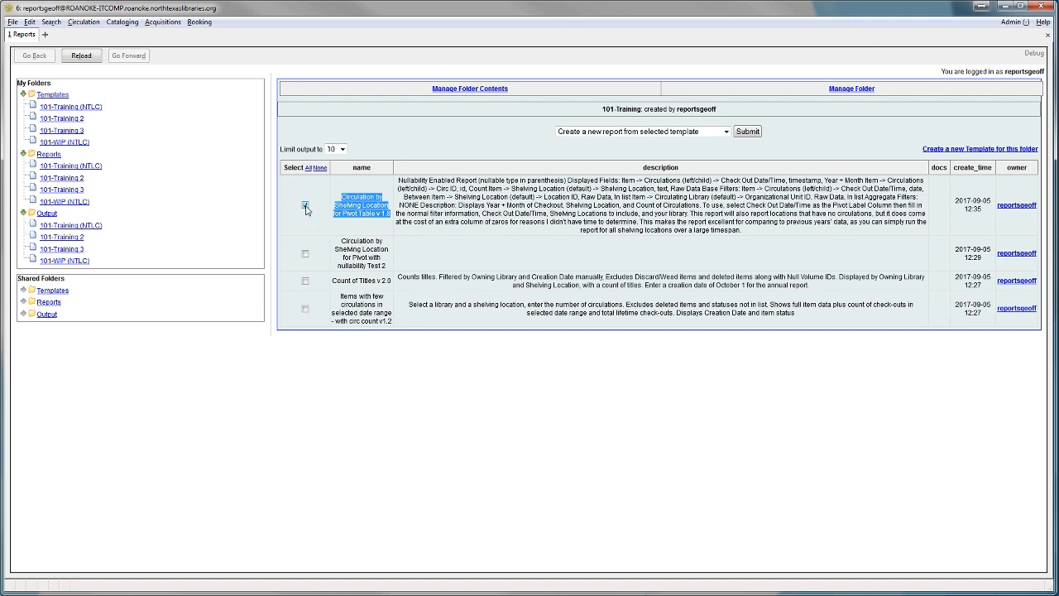
pyautogui.click(395, 213)
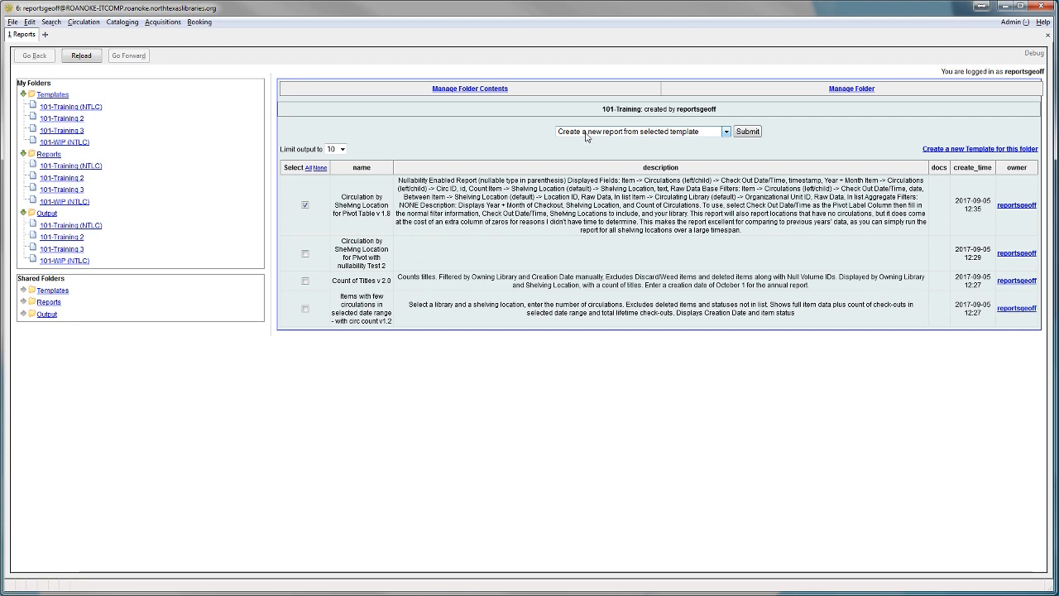
pyautogui.click(724, 133)
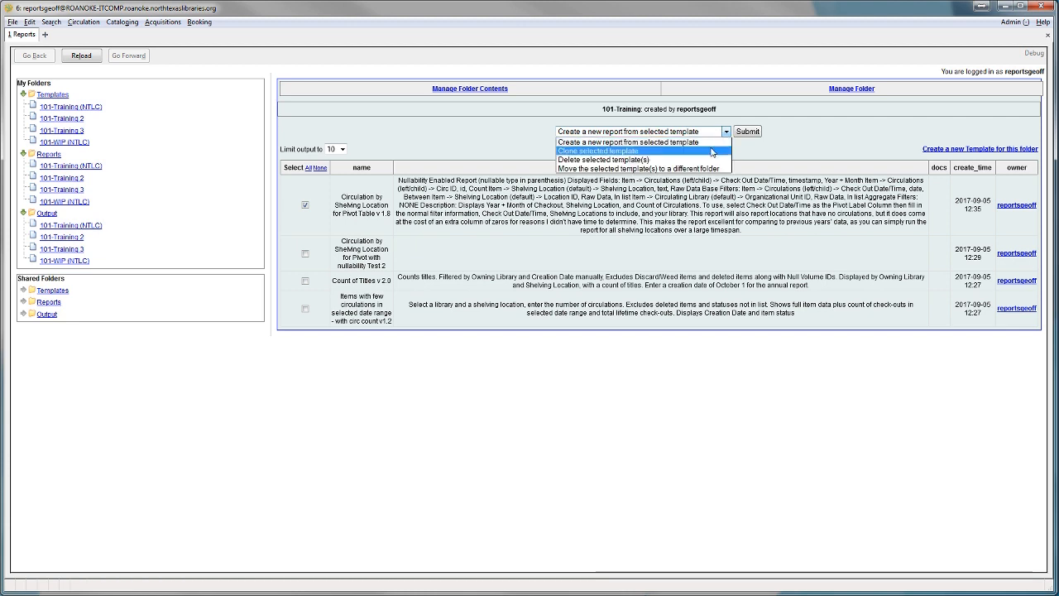
pyautogui.click(710, 151)
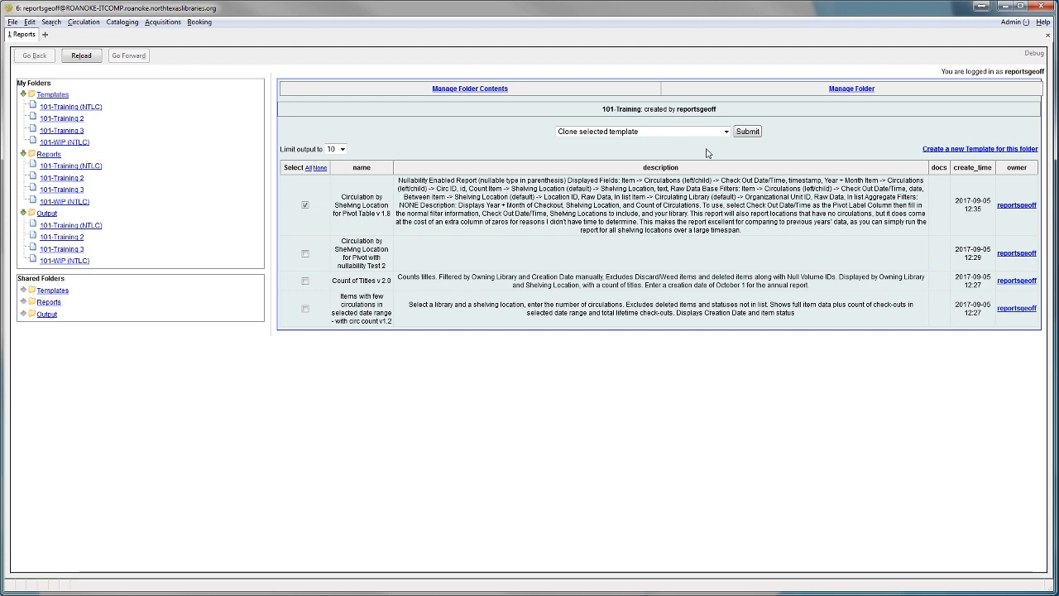
pyautogui.click(749, 133)
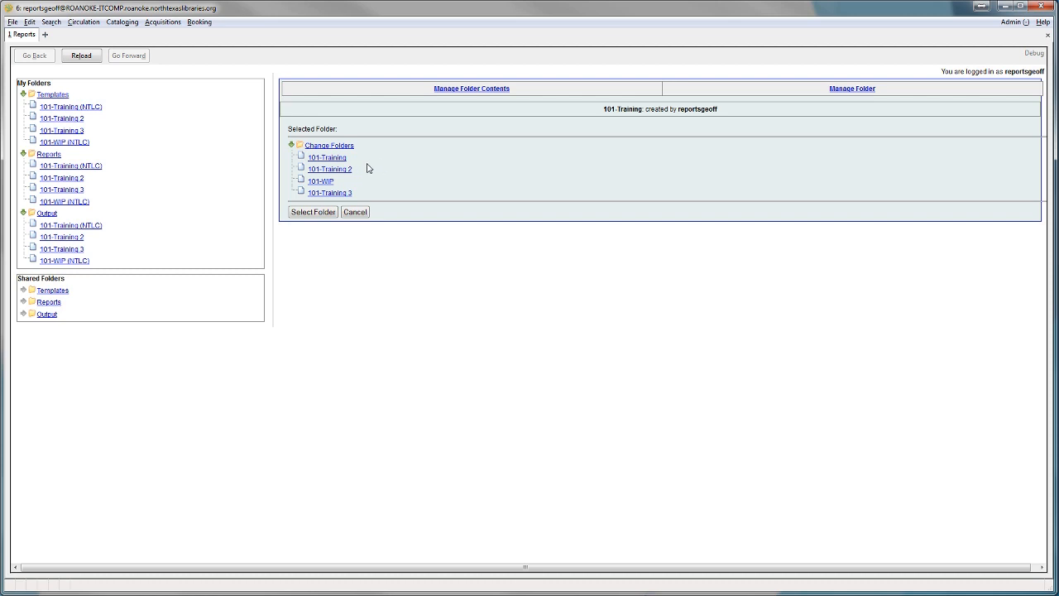
pyautogui.click(338, 174)
pyautogui.click(346, 194)
pyautogui.click(306, 213)
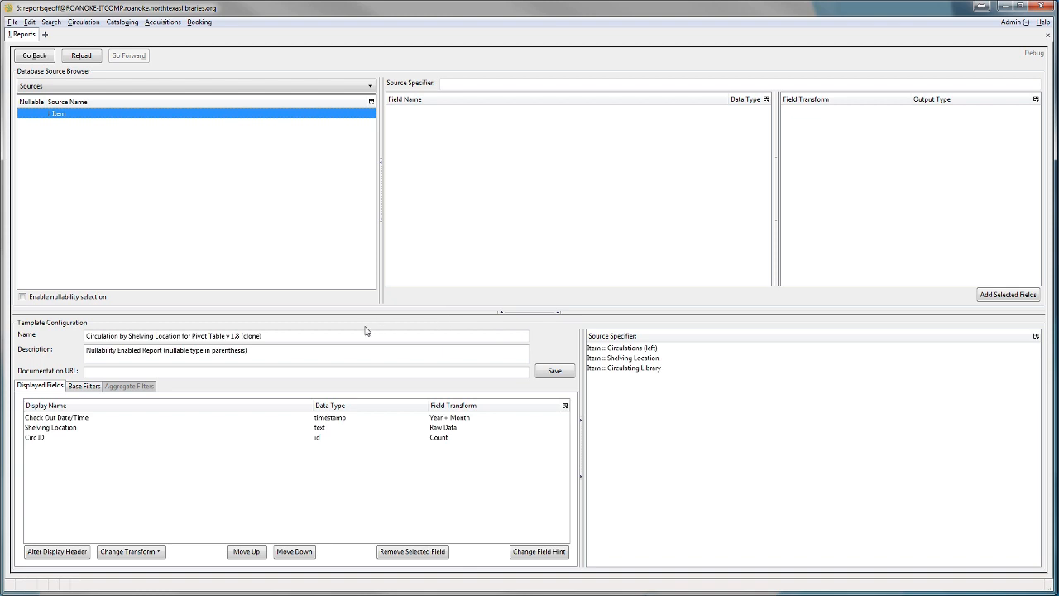
# Step: Enlarge the Template Configuration area, check the start of the template's description, and enable nullability selection
pyautogui.click(310, 361)
pyautogui.moveTo(481, 312); pyautogui.dragTo(480, 188)
pyautogui.click(85, 229)
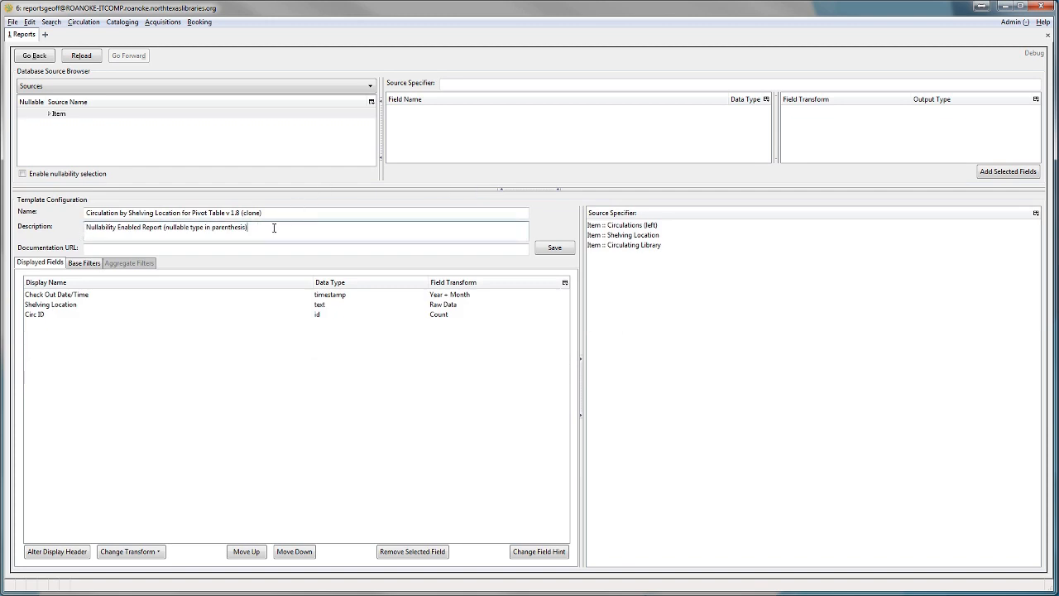
pyautogui.moveTo(86, 228); pyautogui.dragTo(263, 224)
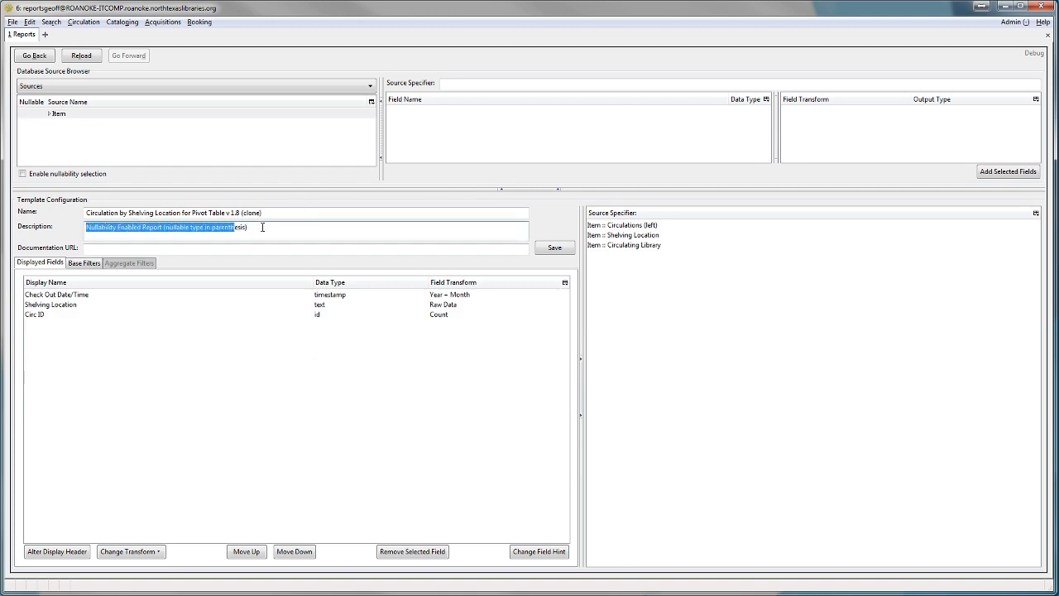
pyautogui.click(312, 227)
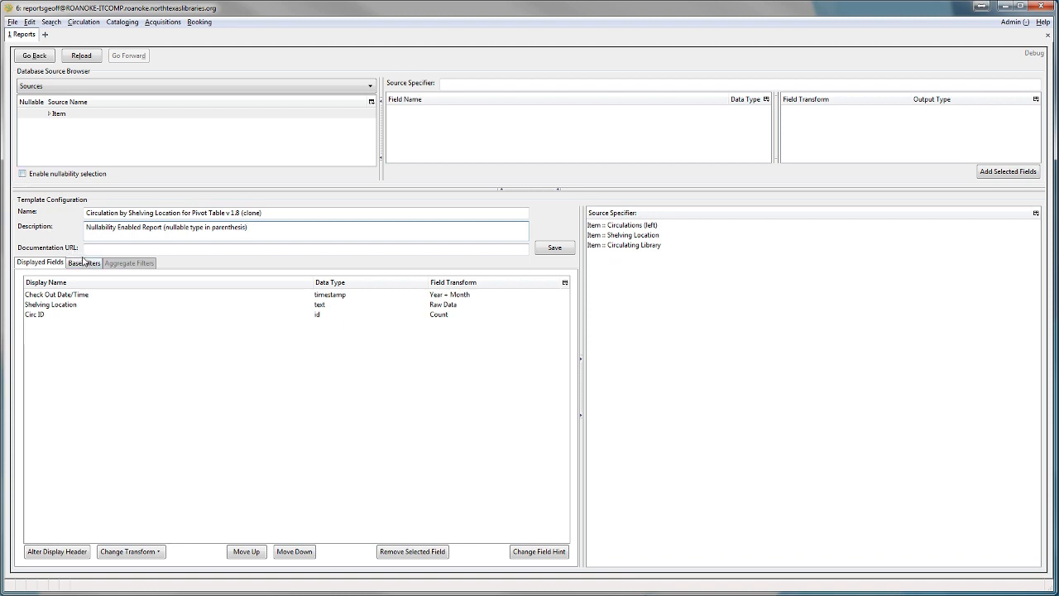
pyautogui.click(23, 173)
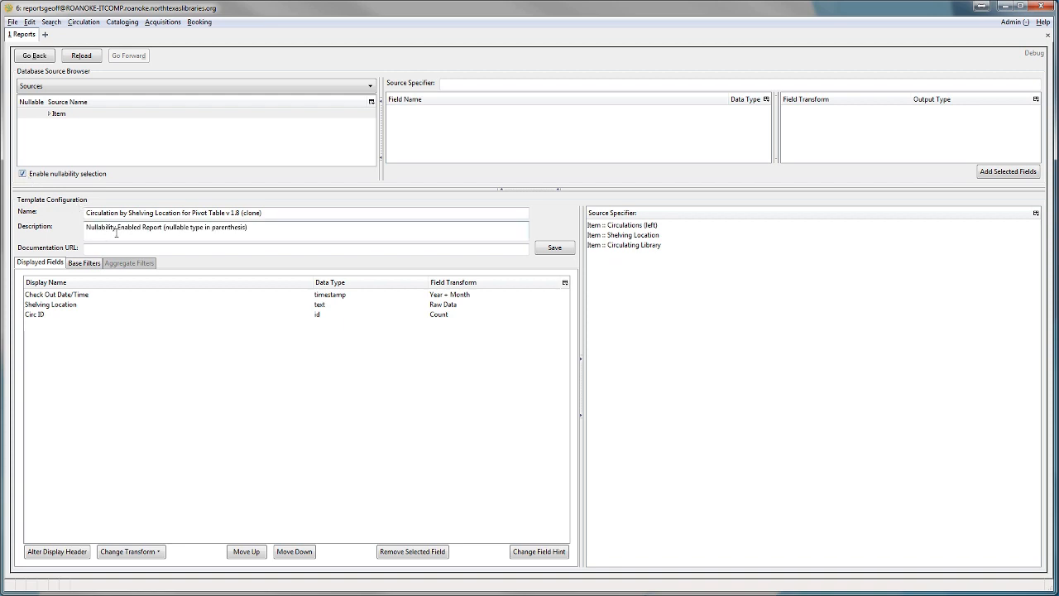
# Step: Examine the first Displayed Fields entry in the template's description, including its source path, data type and field transform
pyautogui.click(280, 226)
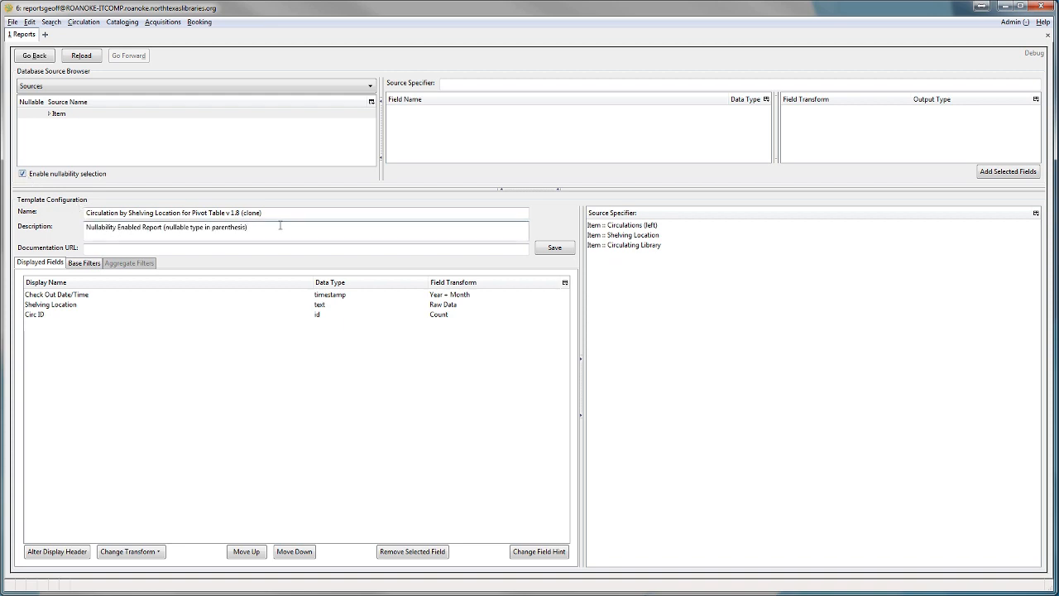
pyautogui.press('Return')
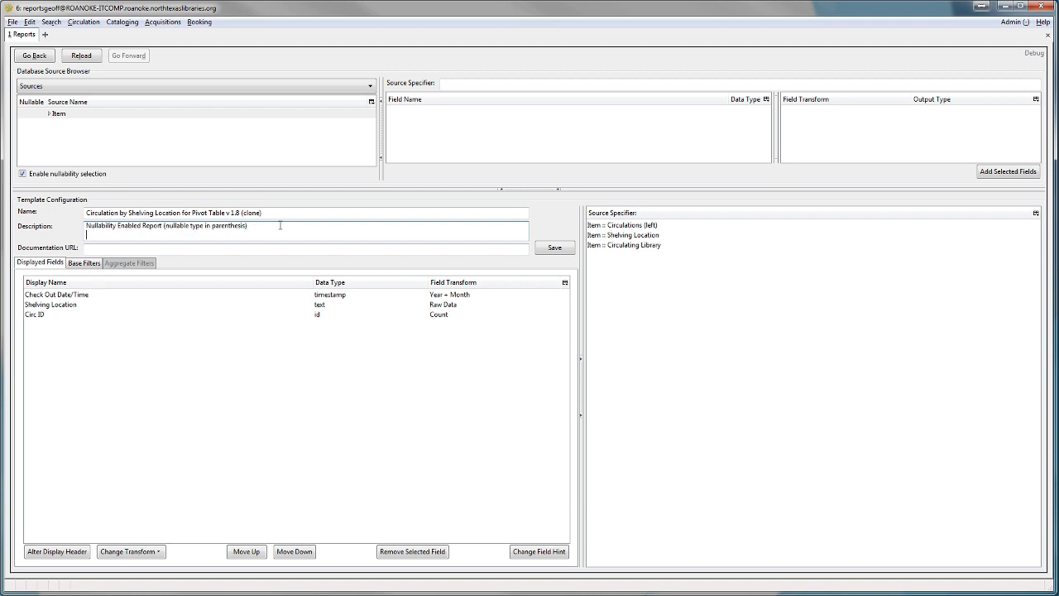
pyautogui.press('BackSpace')
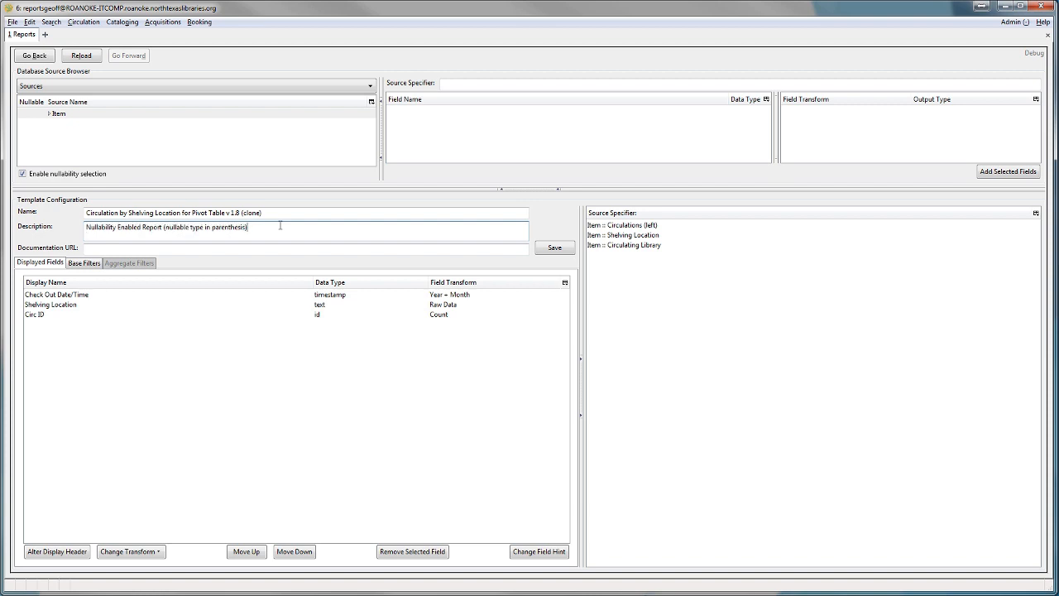
pyautogui.press('Return')
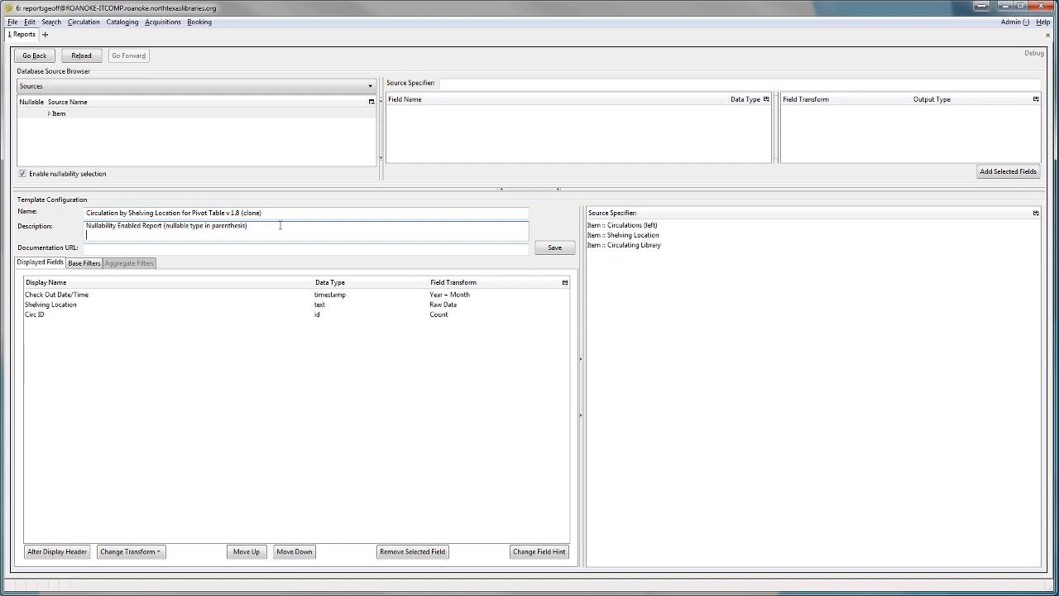
pyautogui.write('Displayed Fields:')
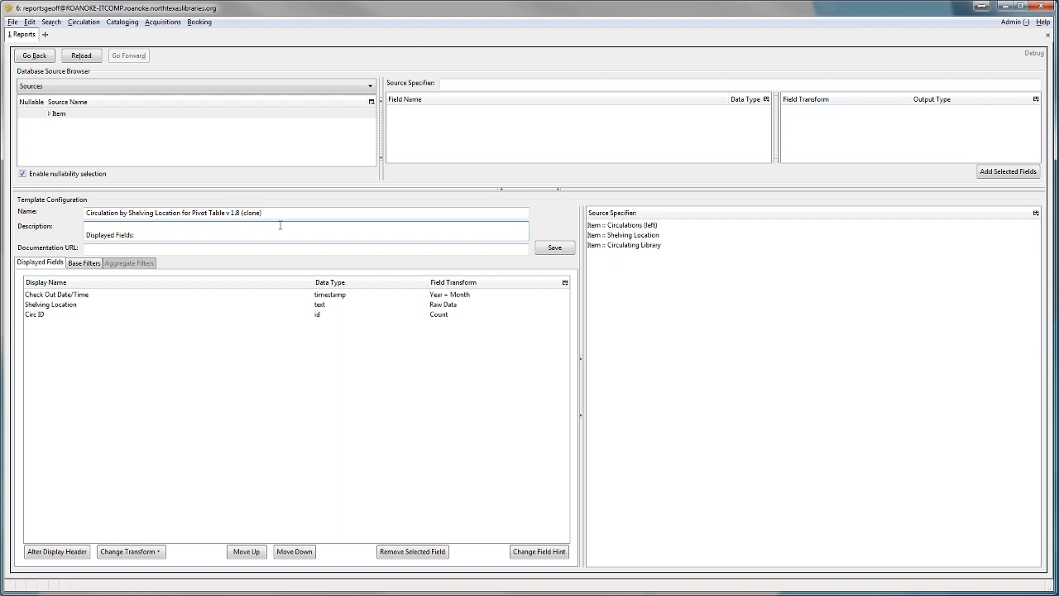
pyautogui.press('Return')
pyautogui.write('Item -> Circulations (left/child) -> Check Out Date/Time, timestamp, Year + Month')
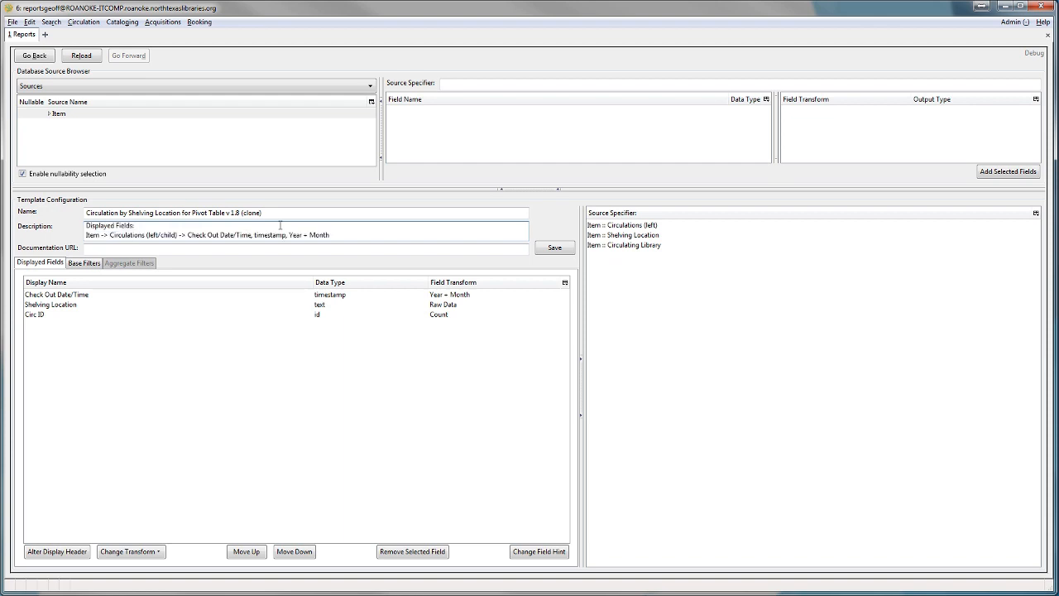
pyautogui.click(163, 251)
pyautogui.moveTo(87, 235); pyautogui.dragTo(252, 237)
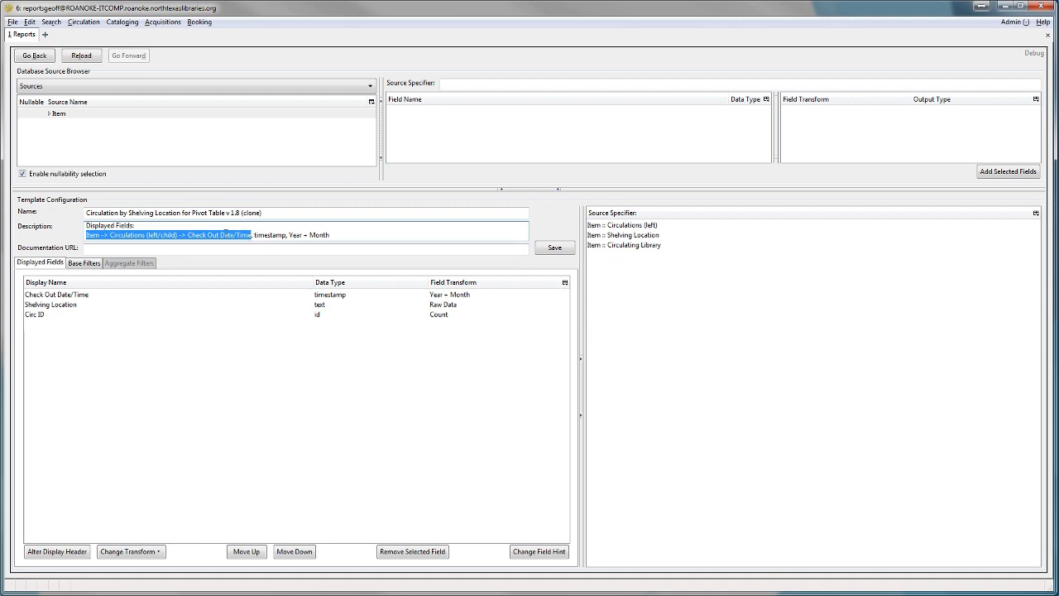
pyautogui.moveTo(254, 234); pyautogui.dragTo(332, 234)
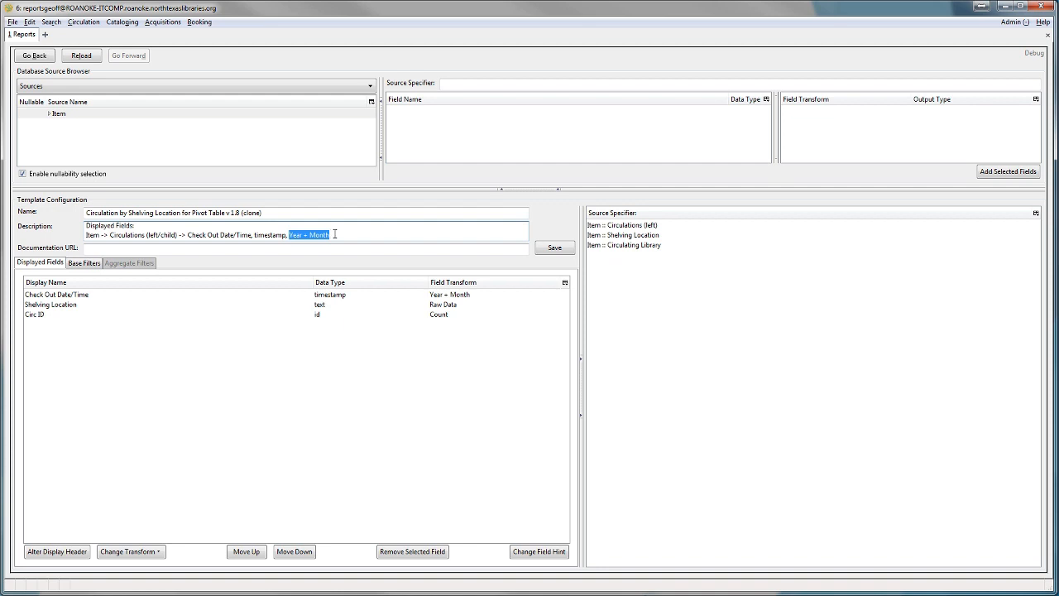
pyautogui.moveTo(95, 235); pyautogui.dragTo(339, 234)
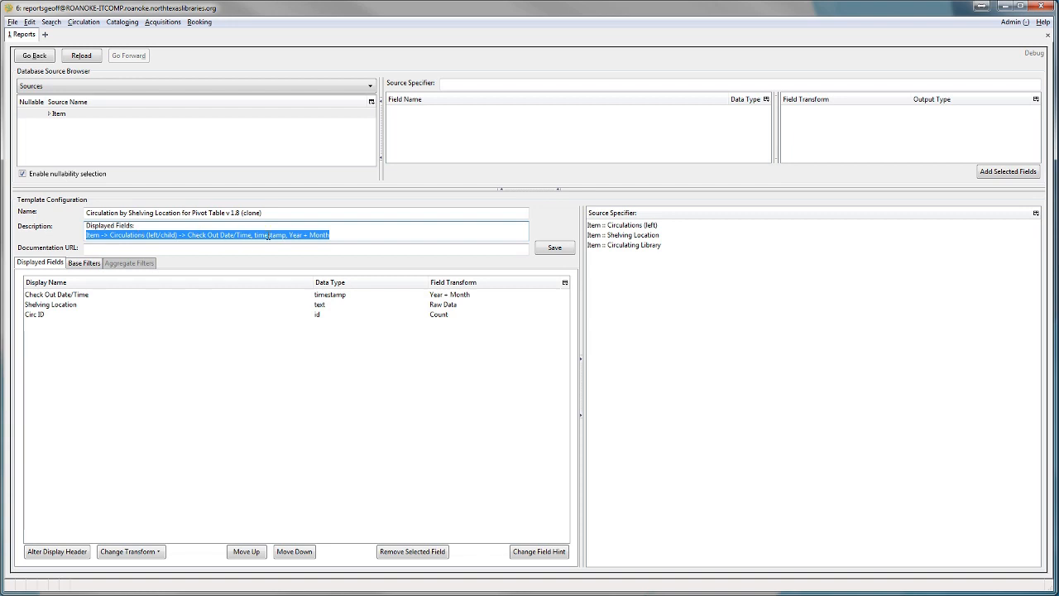
# Step: Compare the Check Out Date/Time displayed field with the description, and read its Circ ID and Shelving Location entries
pyautogui.click(65, 296)
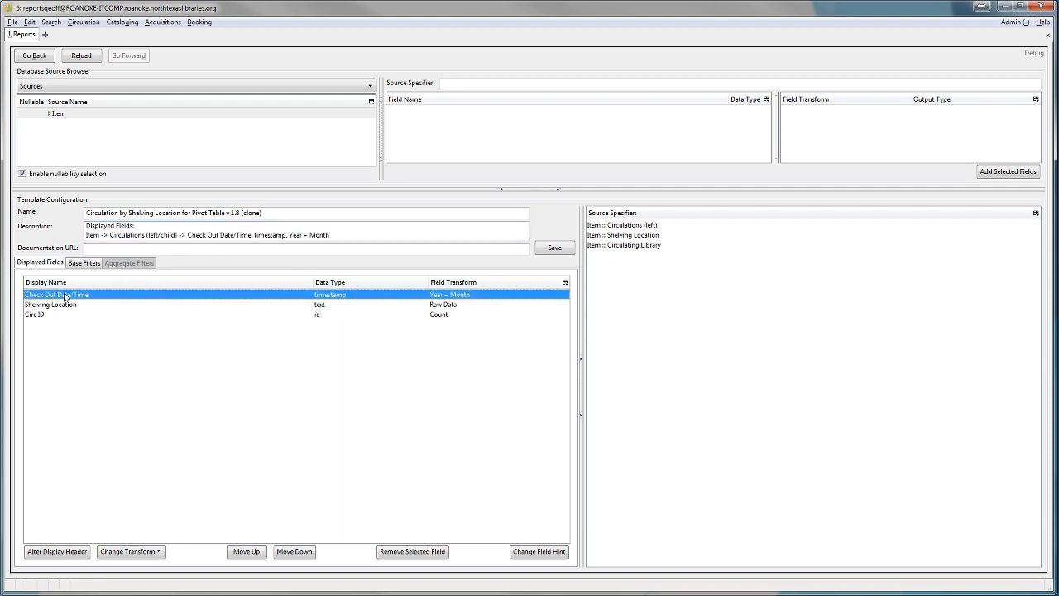
pyautogui.click(425, 231)
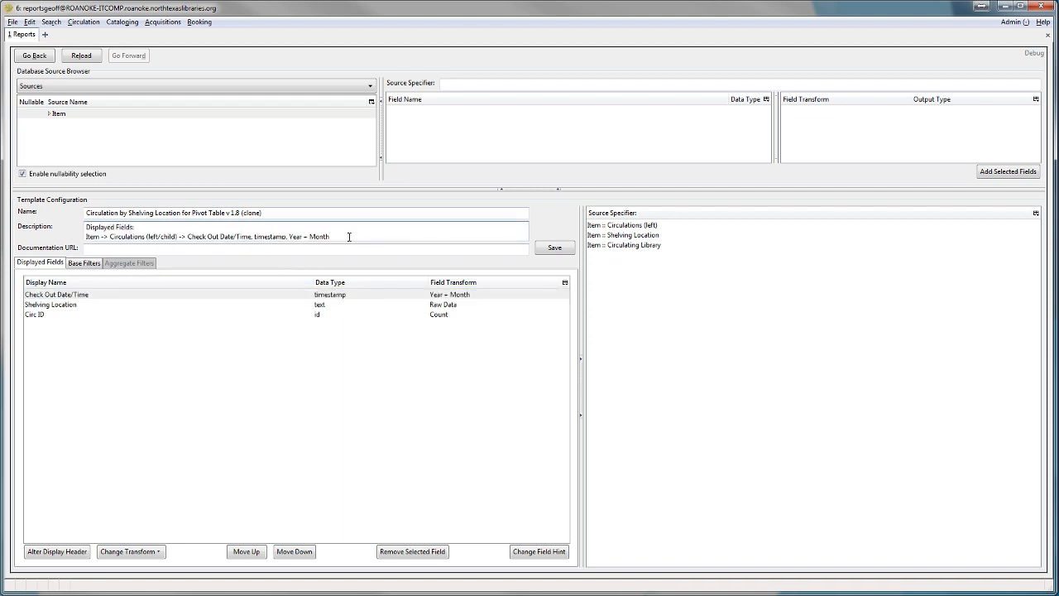
pyautogui.press('Return')
pyautogui.write('Item -> Circulations (left/child) -> Circ ID, id, Count')
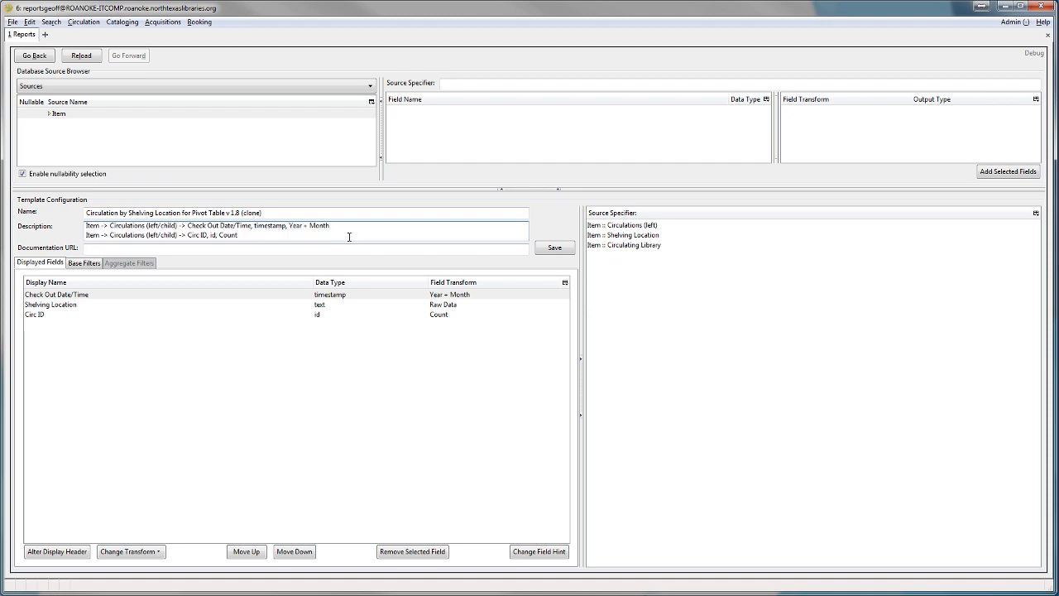
pyautogui.press('Return')
pyautogui.write('Item -> Shelving Location (default) -> Shelving Location, text, Raw Data')
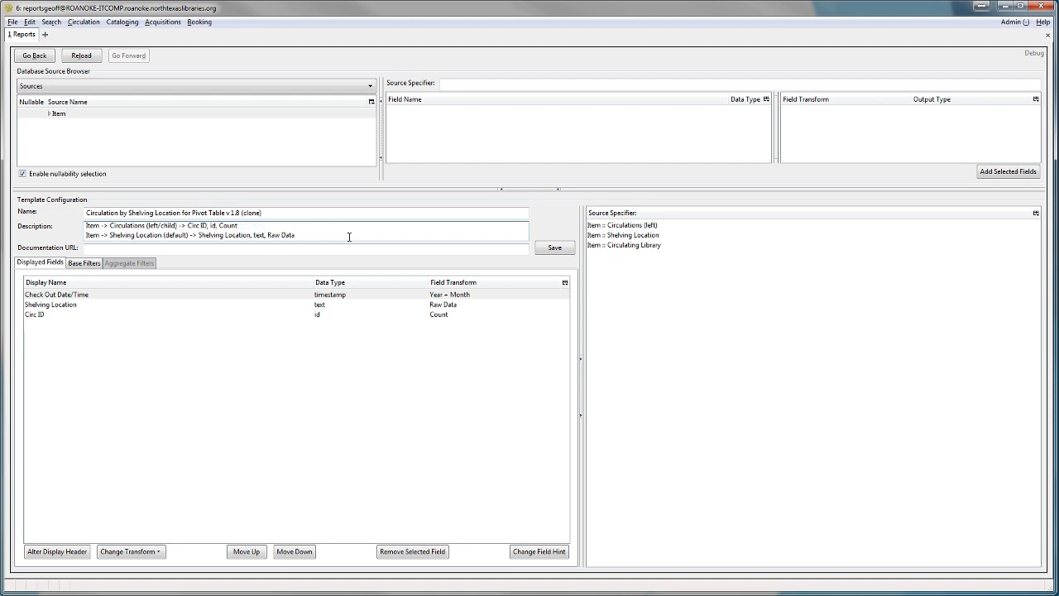
# Step: Read the Base Filters section of the description and compare its Check Out Date/Time entry with the template's actual base filters
pyautogui.press('Return')
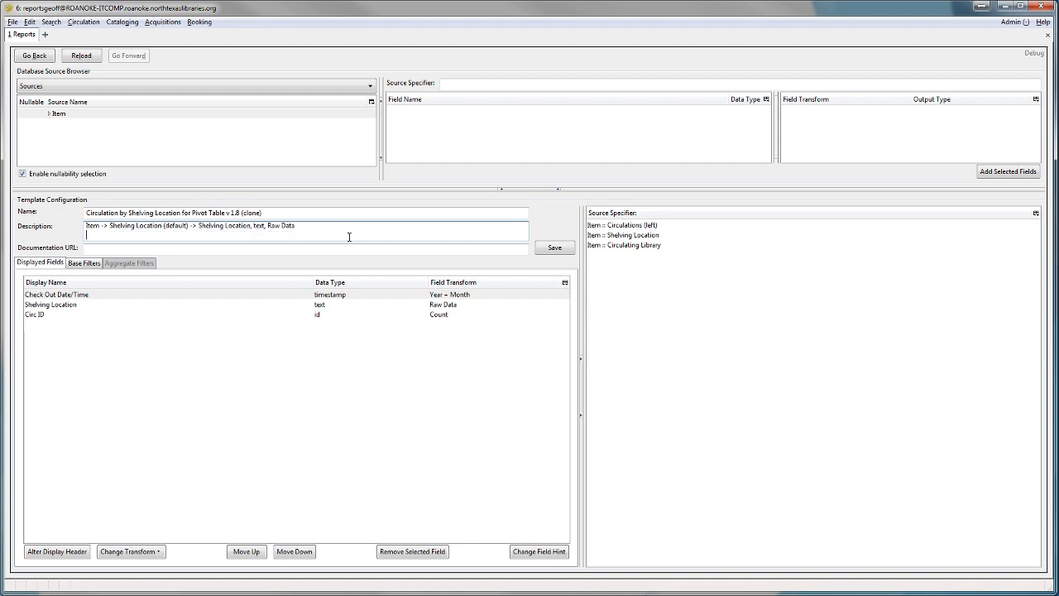
pyautogui.write('Base Filters')
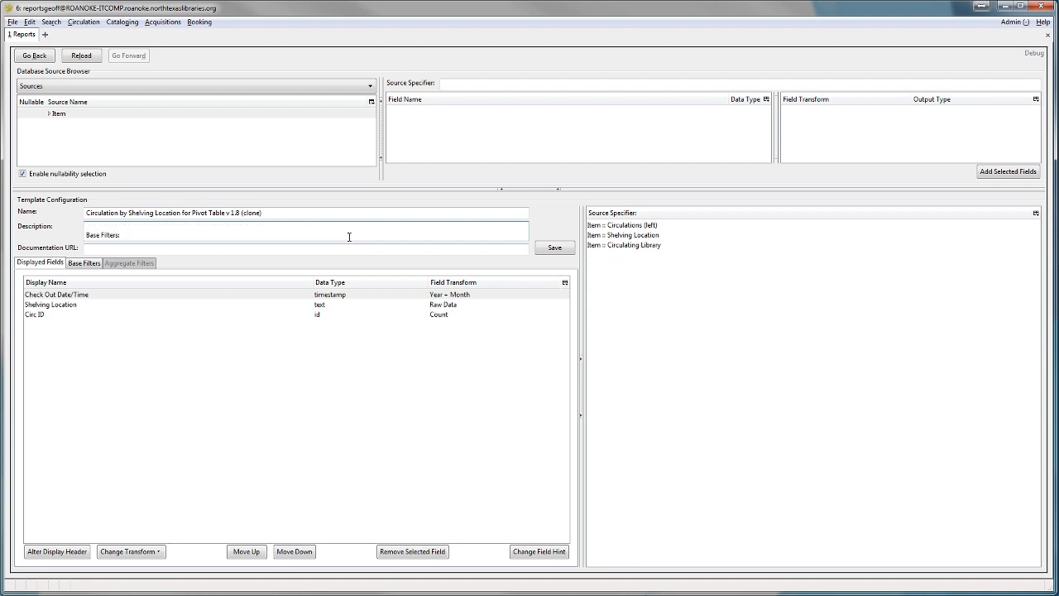
pyautogui.write(':')
pyautogui.press('Return')
pyautogui.write('Item -> Circulations (left/child) -> Check Out Date/Time, date, Between')
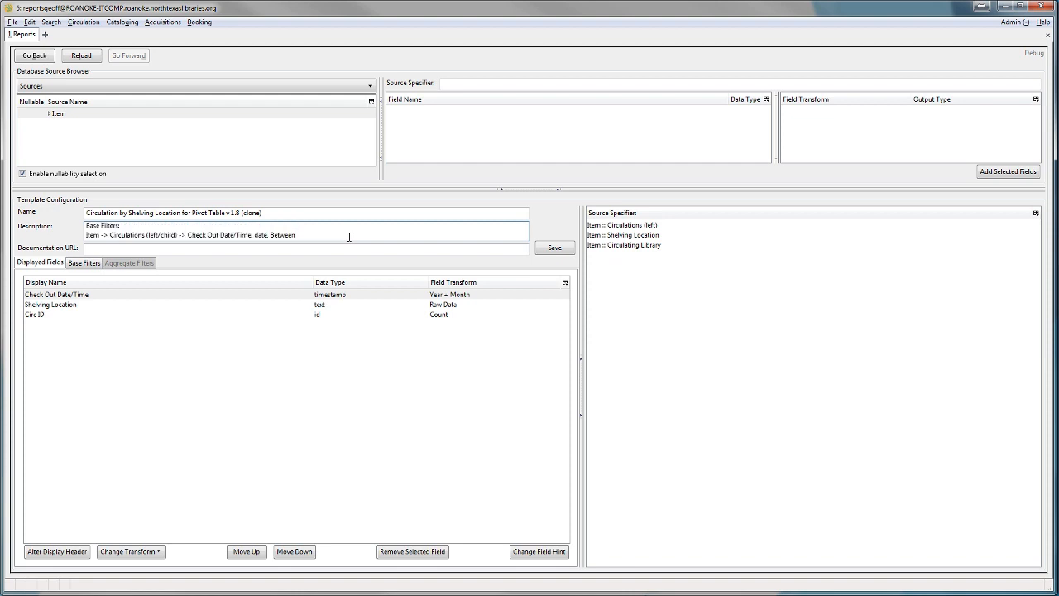
pyautogui.click(83, 262)
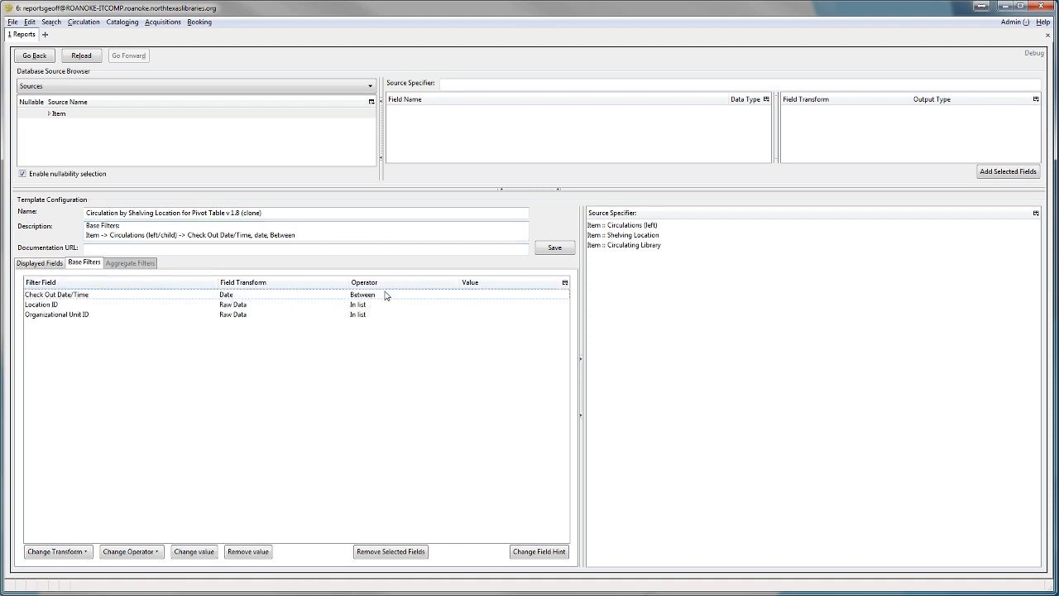
pyautogui.click(286, 234)
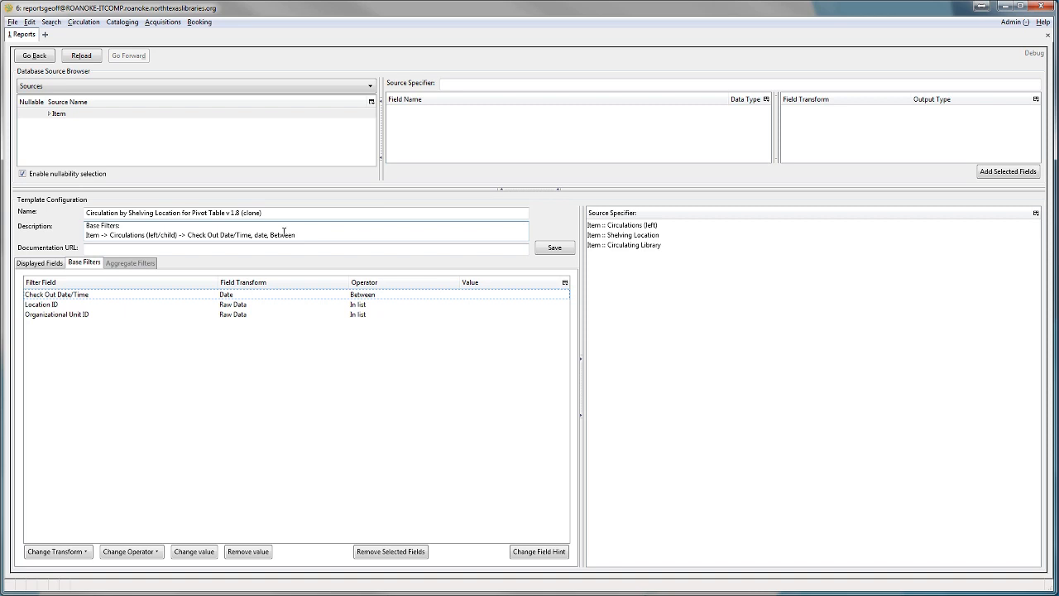
pyautogui.moveTo(271, 234); pyautogui.dragTo(322, 235)
pyautogui.click(322, 235)
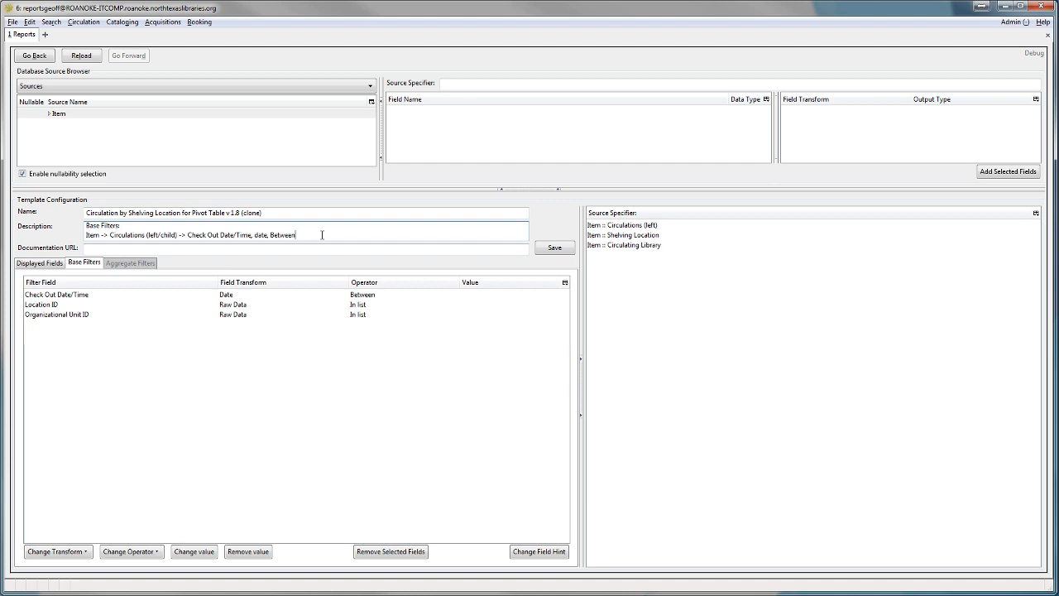
# Step: Read the rest of the description: the remaining base filters, the Aggregate Filters section and the usage notes
pyautogui.write('Item -> Shelving Location (default) -> Location ID, Raw Data, In list')
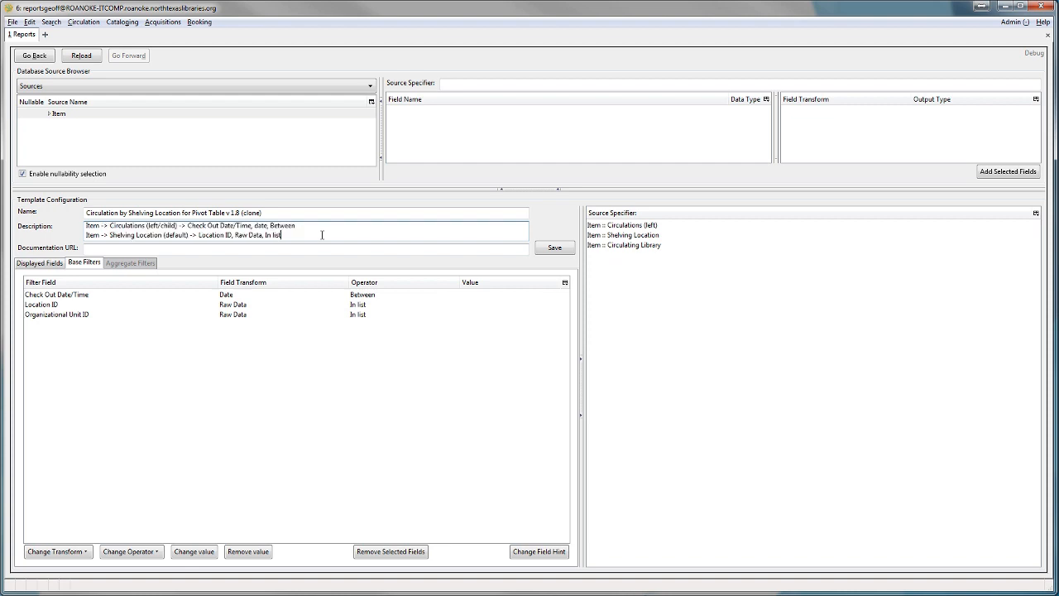
pyautogui.write('Item -> Circulating Library (default) -> Organizational Unit ID, Raw Data, In list')
pyautogui.press('Down')
pyautogui.press('Down')
pyautogui.press('Down')
pyautogui.press('Up')
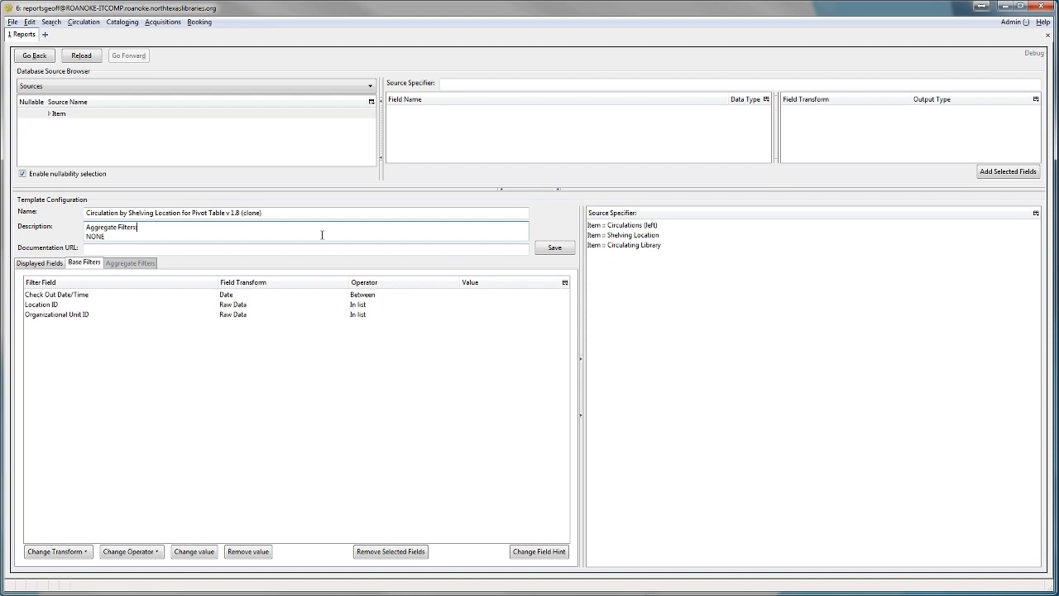
pyautogui.press('Down')
pyautogui.press('Down')
pyautogui.press('Down')
pyautogui.press('Down')
pyautogui.press('Up')
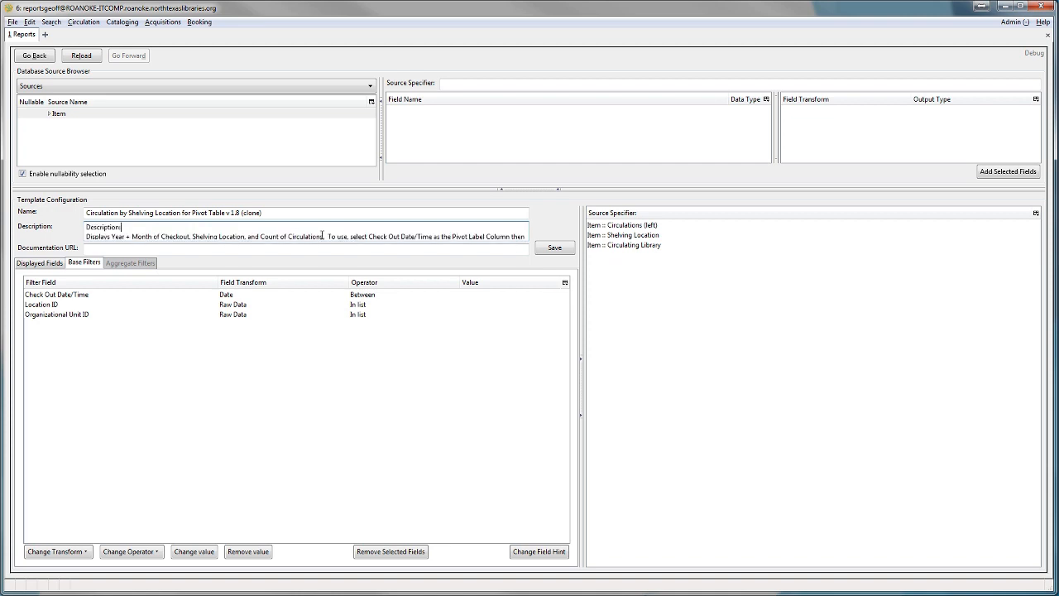
pyautogui.press('Down')
pyautogui.press('Down')
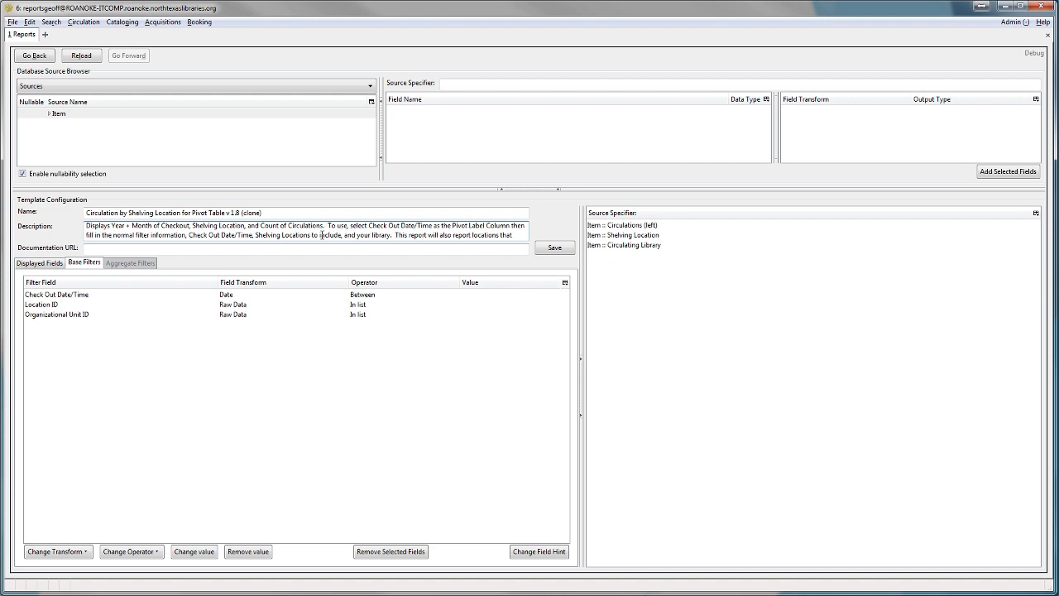
# Step: Finish reading the cloned template's usage notes, and start a new template in the 101-WIP (NTLC) folder under My Folders
pyautogui.press('Down')
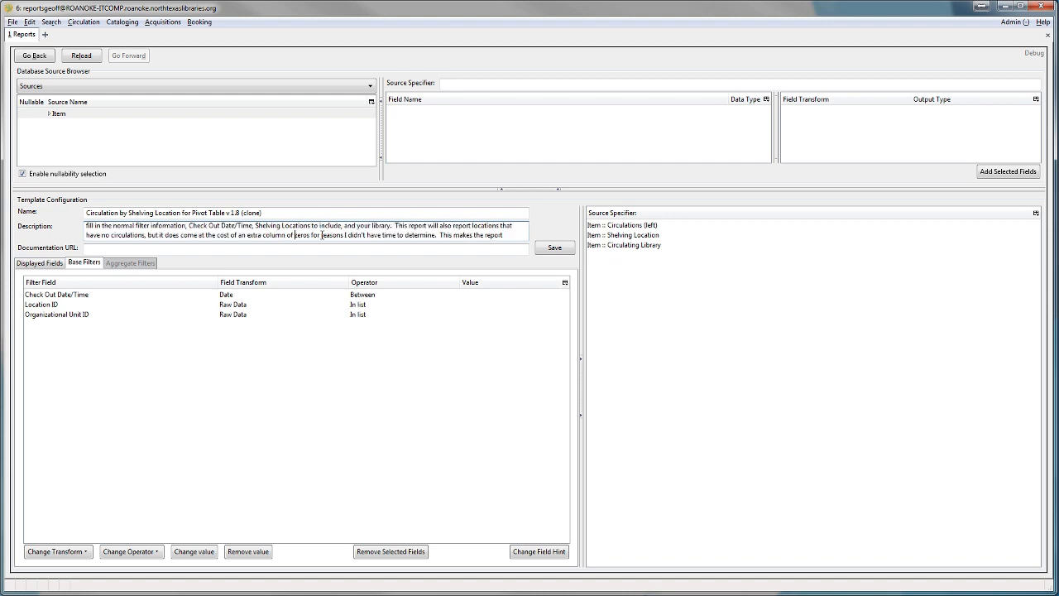
pyautogui.press('Down')
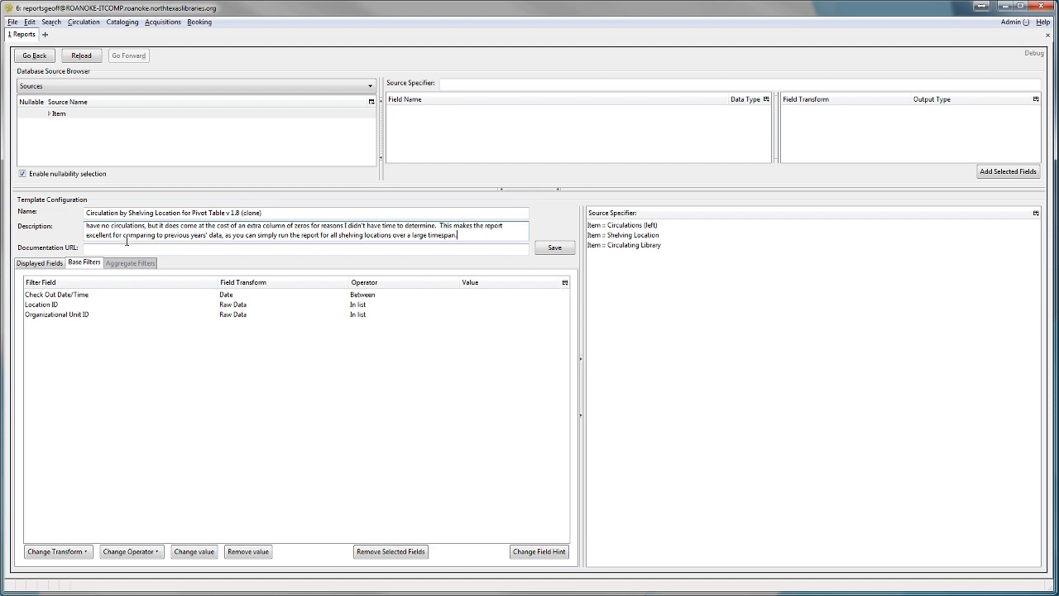
pyautogui.click(35, 56)
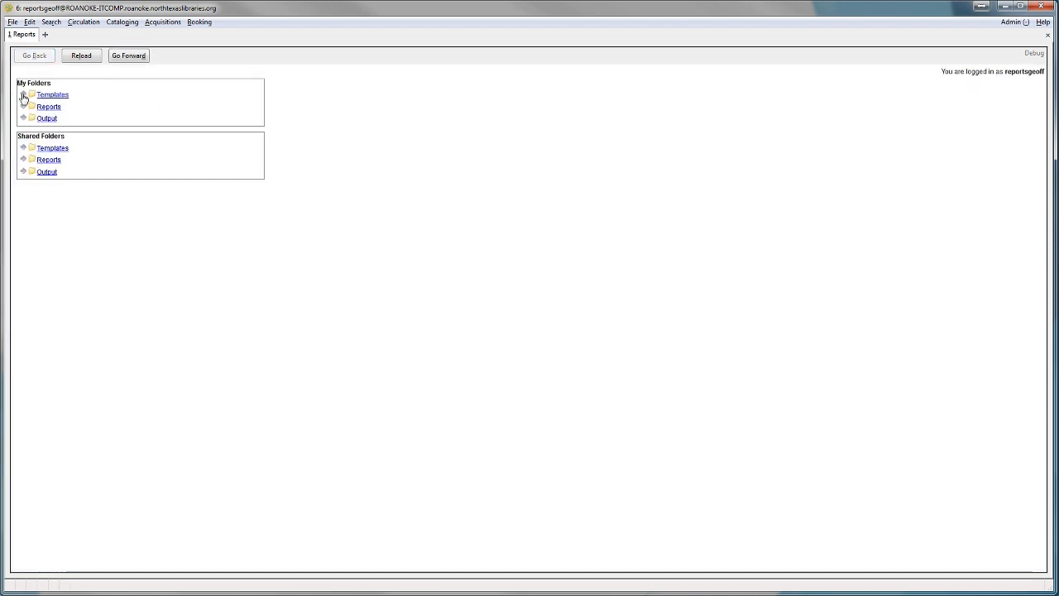
pyautogui.click(24, 96)
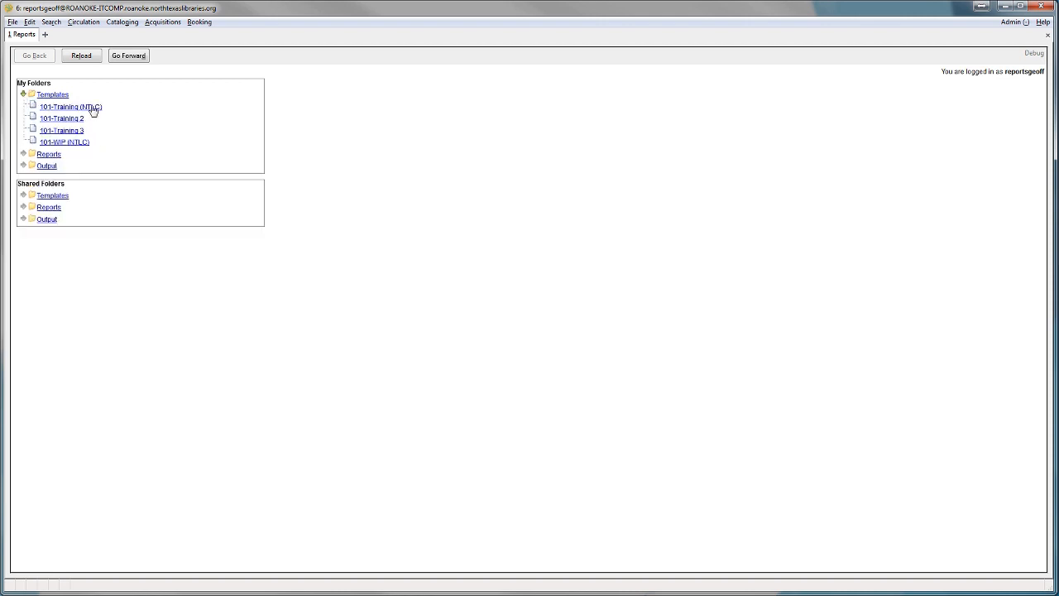
pyautogui.click(57, 143)
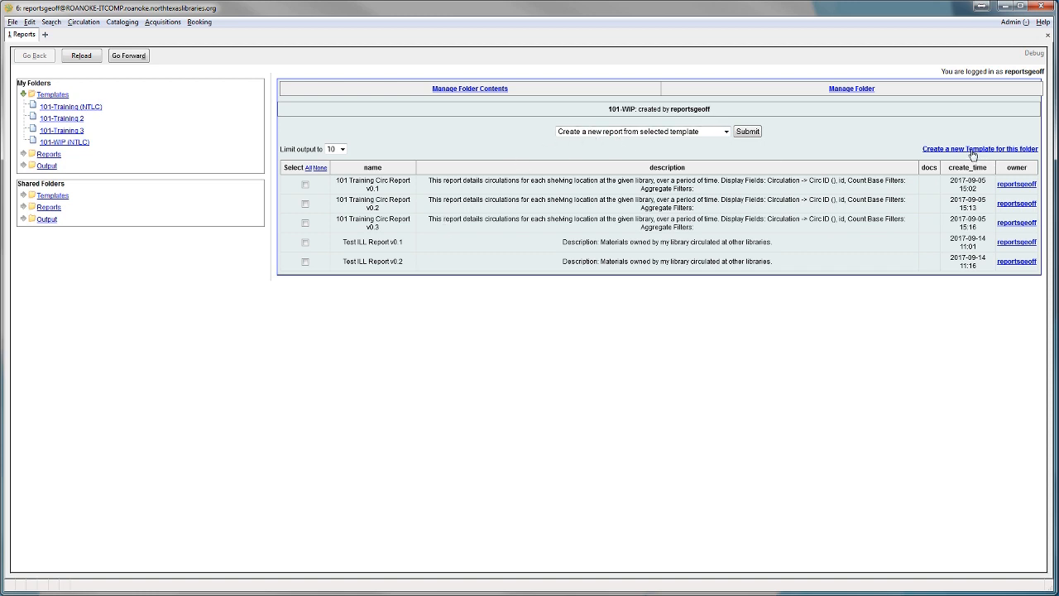
pyautogui.moveTo(922, 149); pyautogui.dragTo(1038, 156)
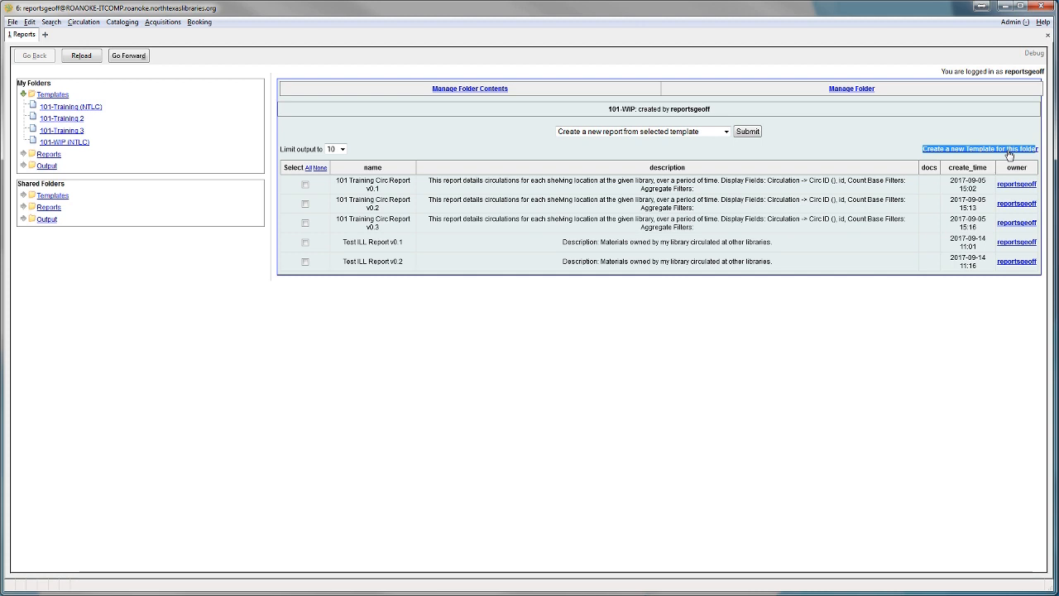
pyautogui.click(1008, 152)
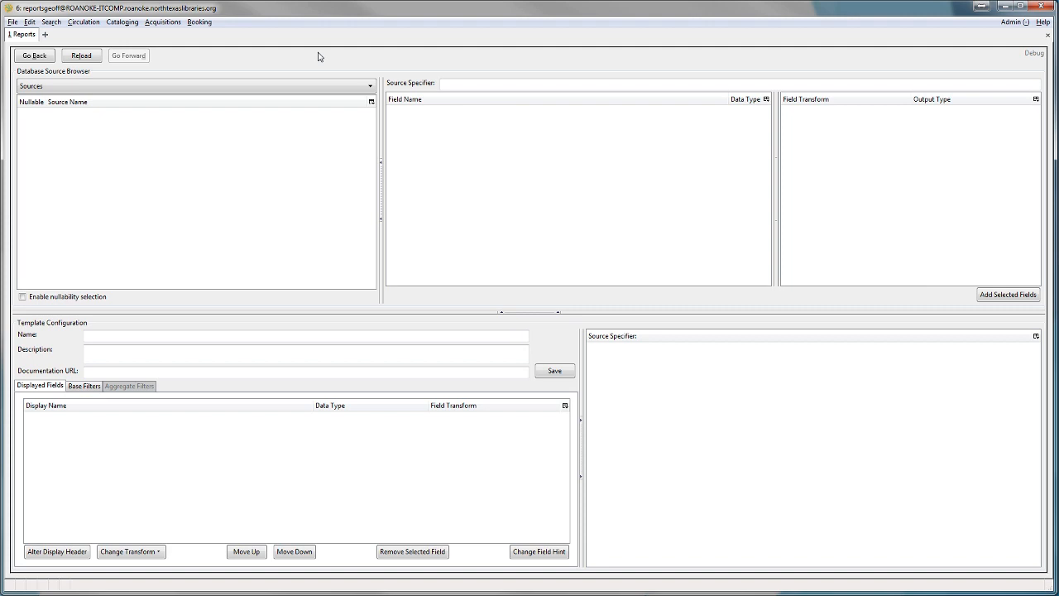
# Step: Switch to a blank Notepad window, and narrow and reposition it so the new template's description area stays visible
pyautogui.click(153, 352)
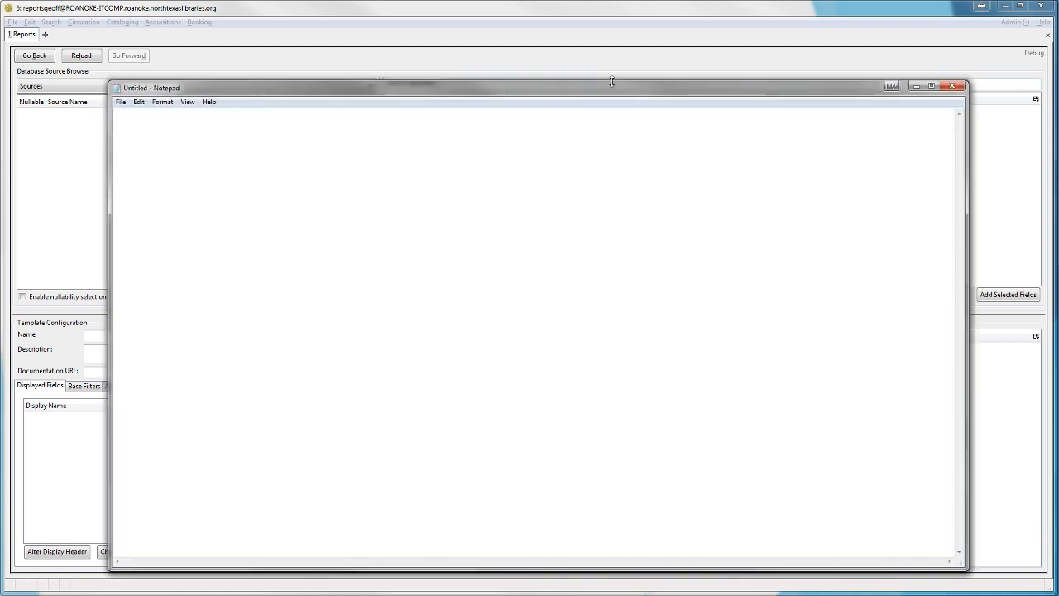
pyautogui.moveTo(965, 111); pyautogui.dragTo(595, 108)
pyautogui.moveTo(364, 89); pyautogui.dragTo(705, 74)
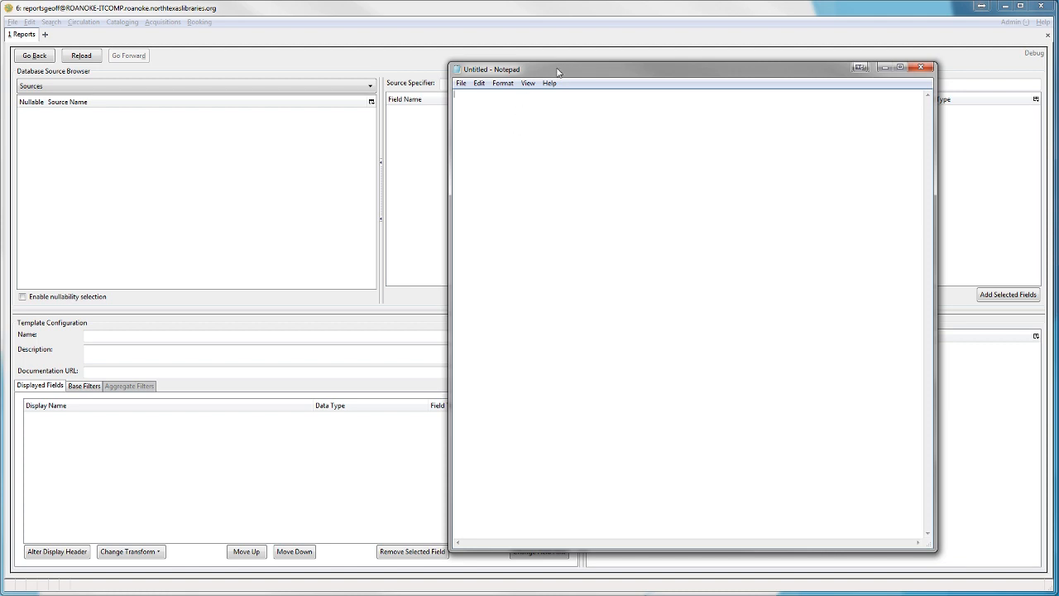
pyautogui.moveTo(559, 72); pyautogui.dragTo(566, 70)
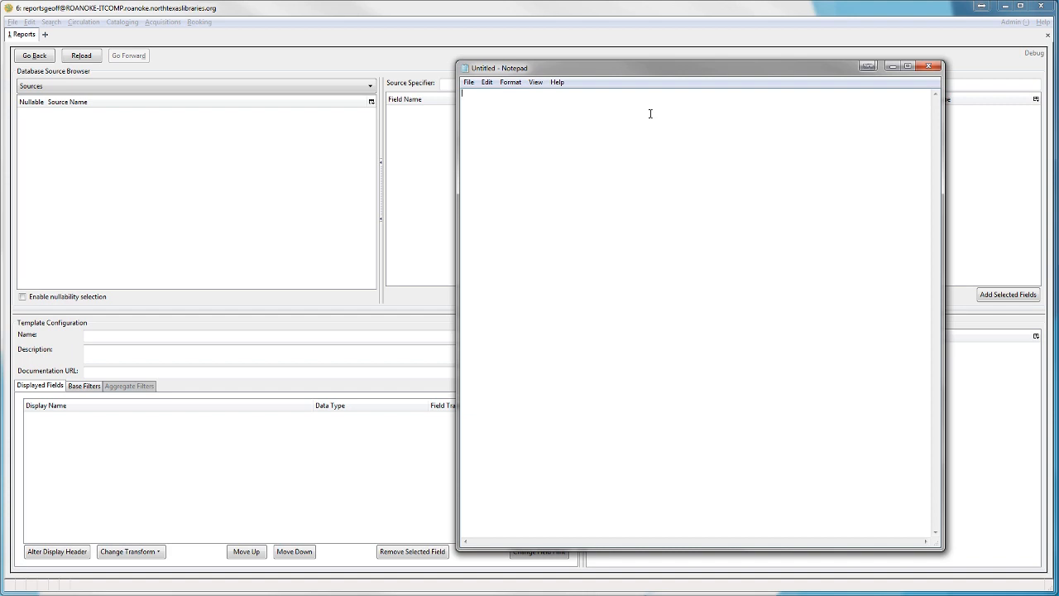
# Step: Write "Report that gives a flat number of circulations for our library for last month." in the blank note
pyautogui.write('eport that gives a flat number of circulations for')
pyautogui.press('BackSpace')
pyautogui.press('BackSpace')
pyautogui.press('BackSpace')
pyautogui.press('BackSpace')
pyautogui.write('s for you')
pyautogui.press('BackSpace')
pyautogui.press('BackSpace')
pyautogui.press('BackSpace')
pyautogui.write('our library ')
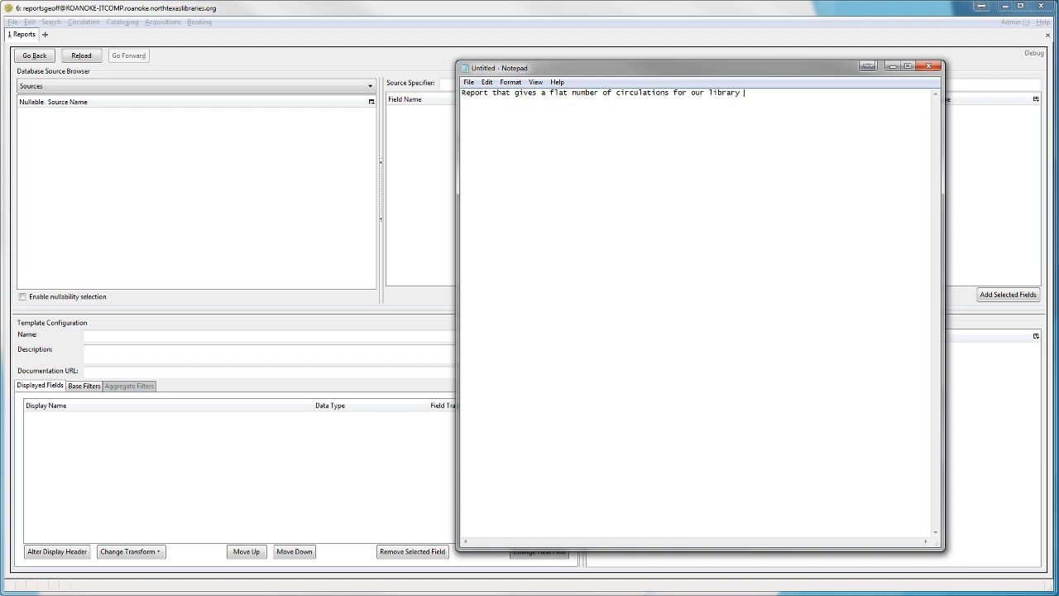
pyautogui.write('for last month.')
# Step: Copy the whole sentence from Notepad into the new template's description in Evergreen
pyautogui.hotkey('ctrl', 'a')
pyautogui.hotkey('ctrl', 'c')
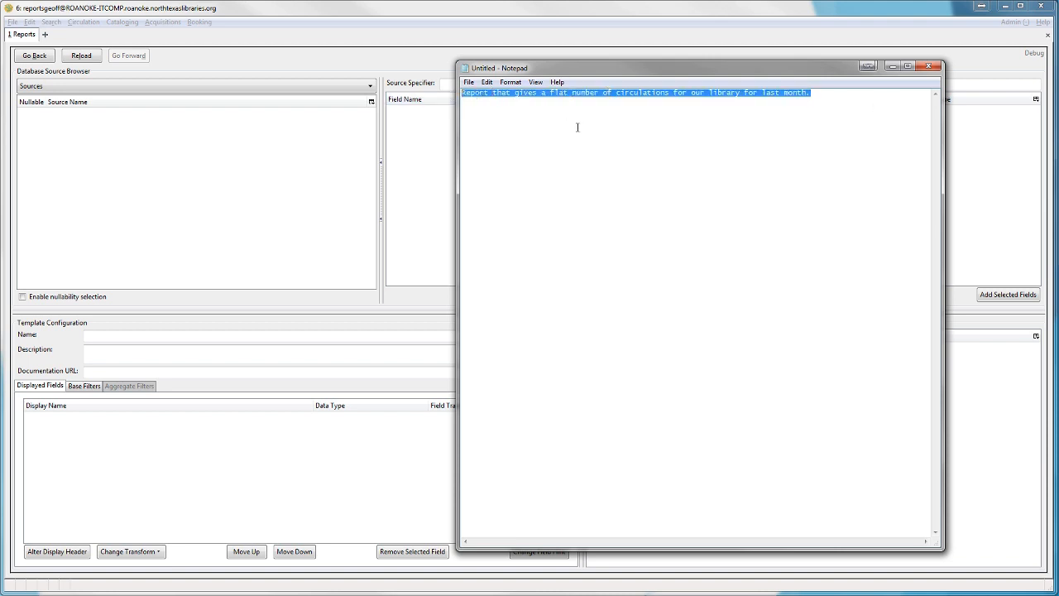
pyautogui.click(143, 358)
pyautogui.hotkey('ctrl', 'v')
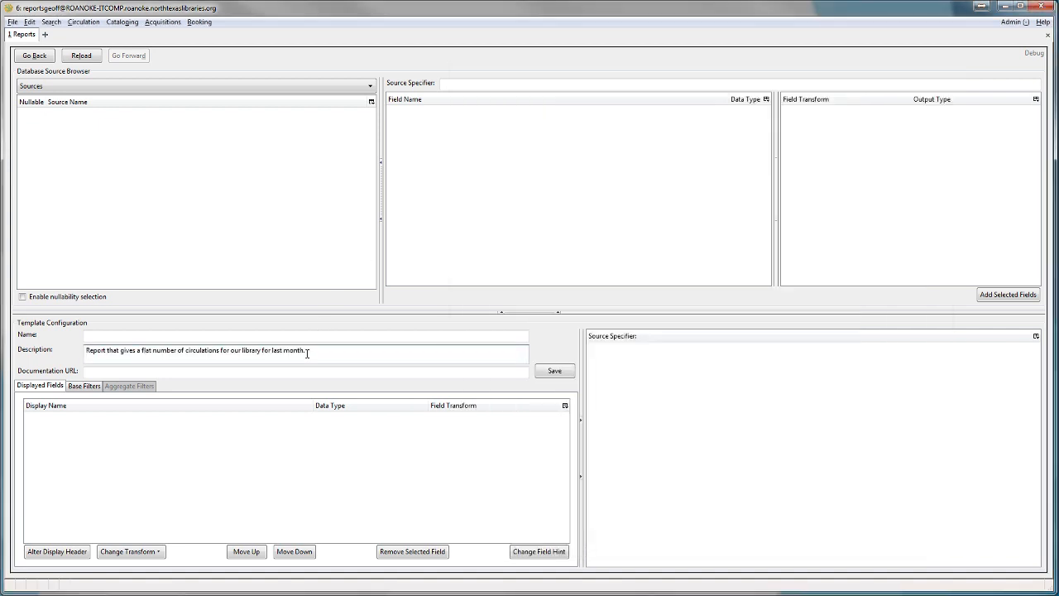
# Step: Name the new template "Reports 101 Circulation Training v0.1"
pyautogui.click(219, 337)
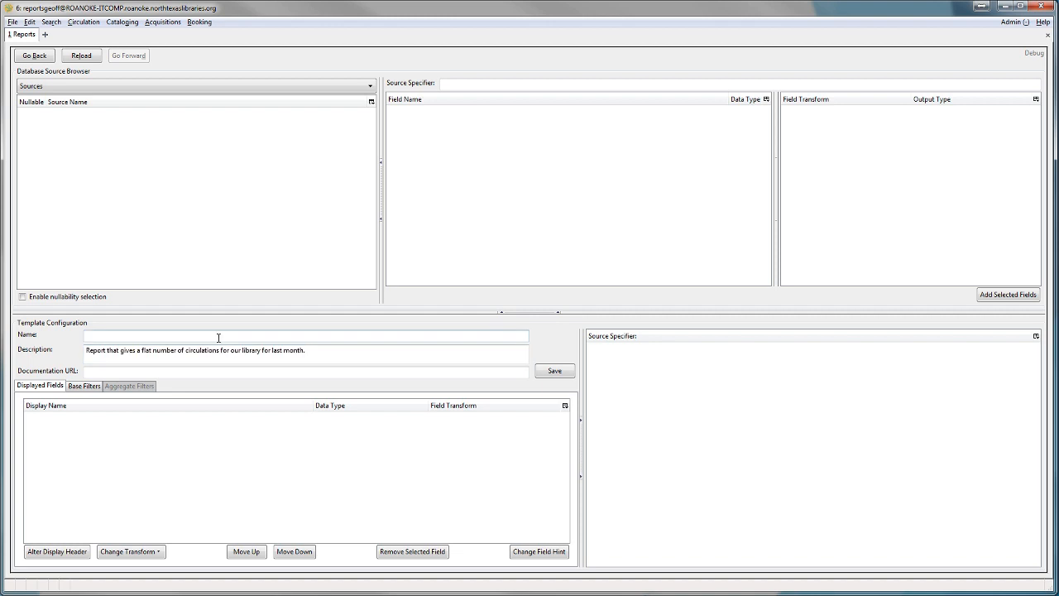
pyautogui.write('Reports 101')
pyautogui.write(' Circulation T')
pyautogui.write('raining ')
pyautogui.write('.0')
pyautogui.press('BackSpace')
pyautogui.press('BackSpace')
pyautogui.press('BackSpace')
pyautogui.write('v0.1')
pyautogui.click(335, 356)
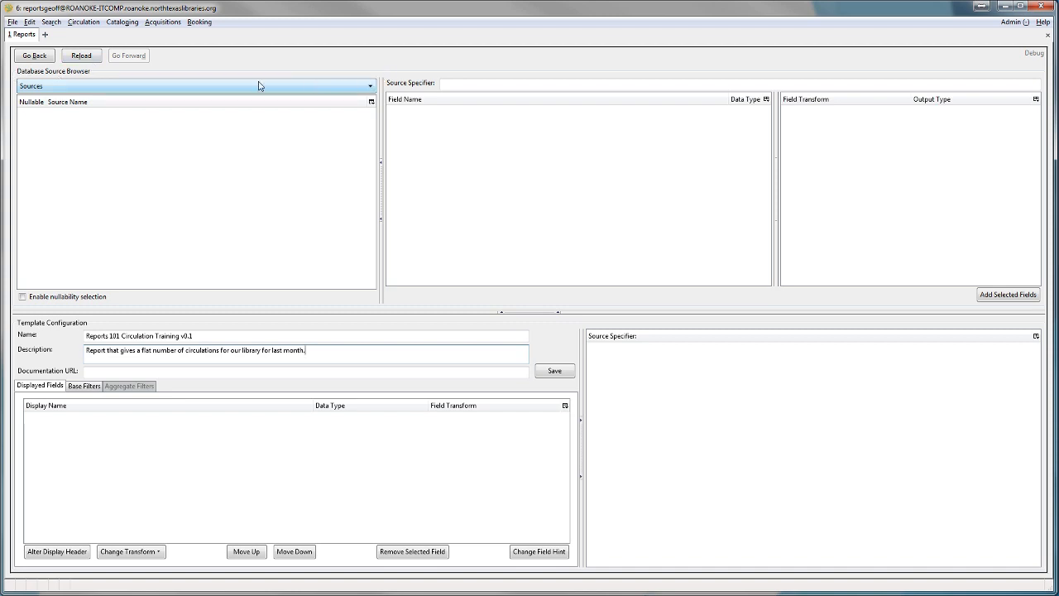
# Step: Look through the core and all available sources, and set Circulation as the template's source with its fields listed
pyautogui.click(79, 87)
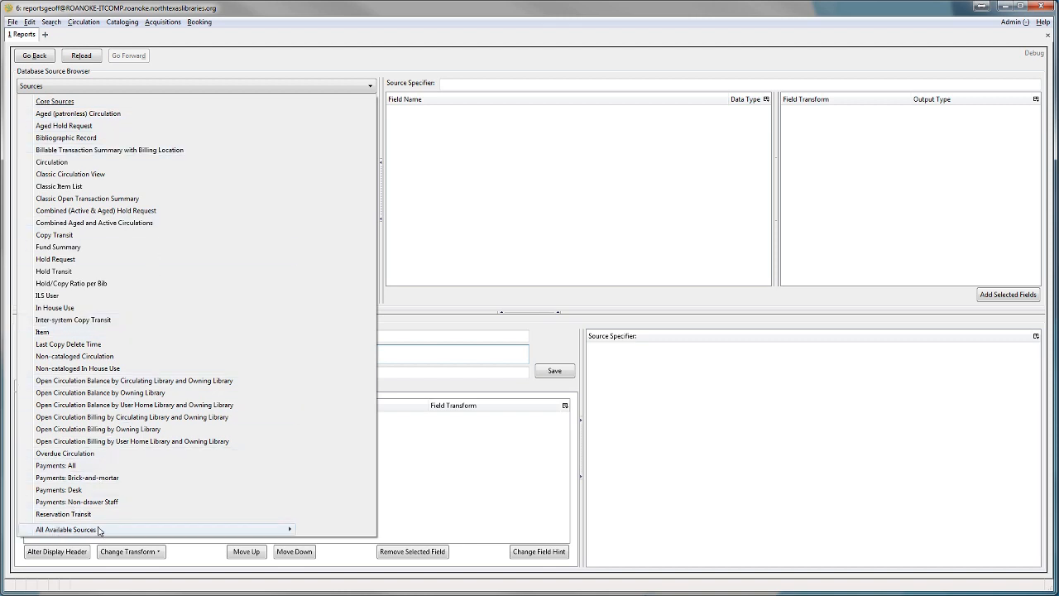
pyautogui.moveTo(103, 531)
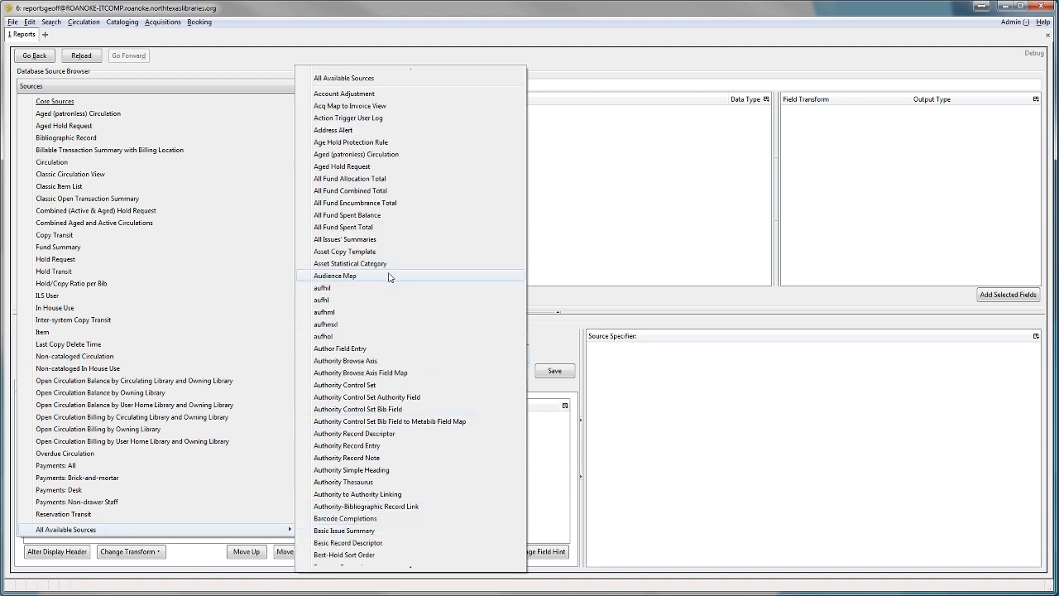
pyautogui.scroll(-20, 388, 277)
pyautogui.scroll(-20, 389, 277)
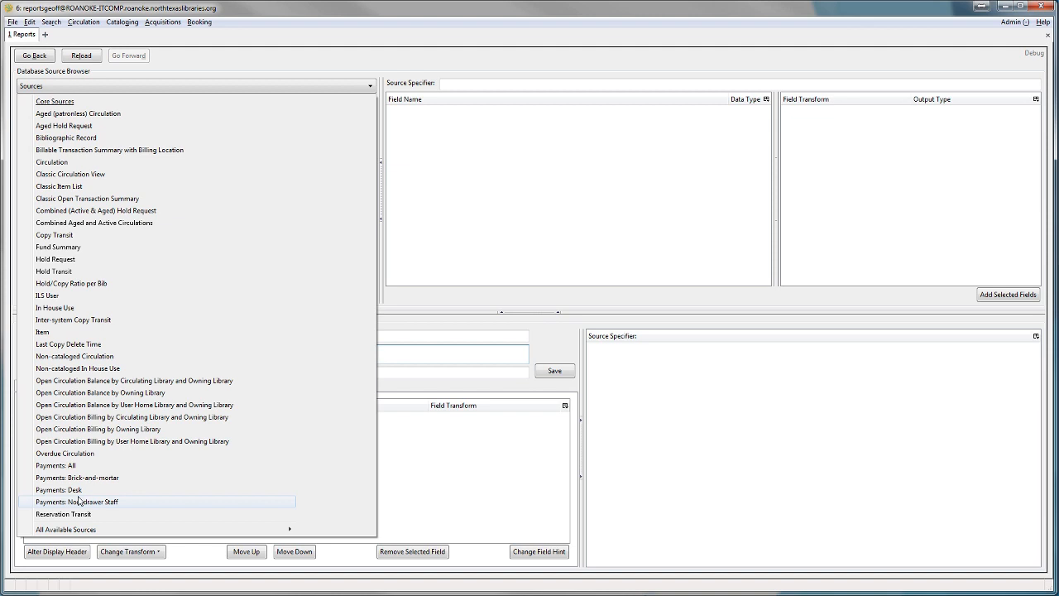
pyautogui.moveTo(58, 532)
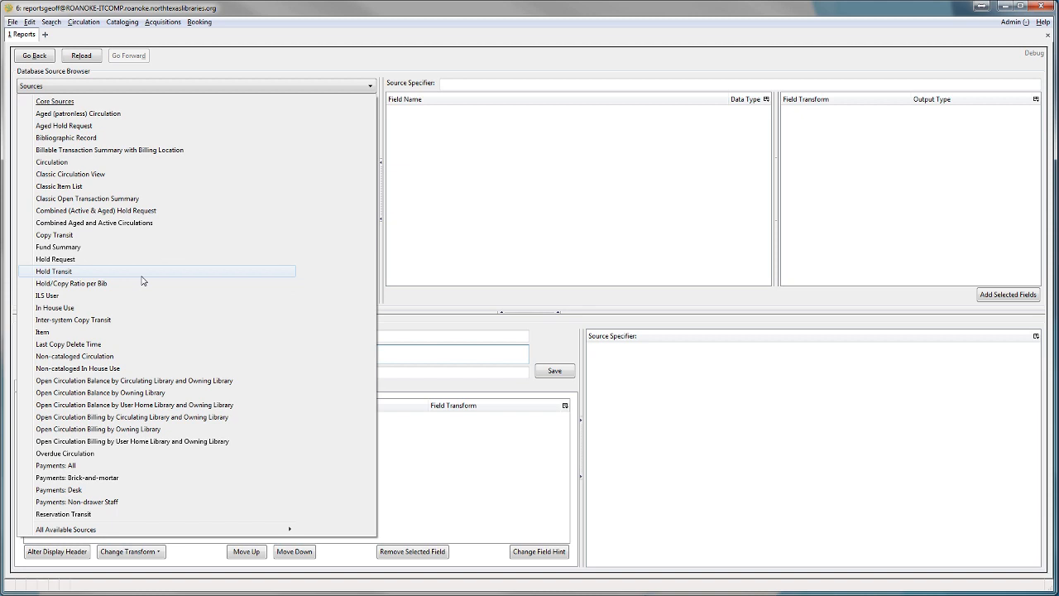
pyautogui.click(73, 166)
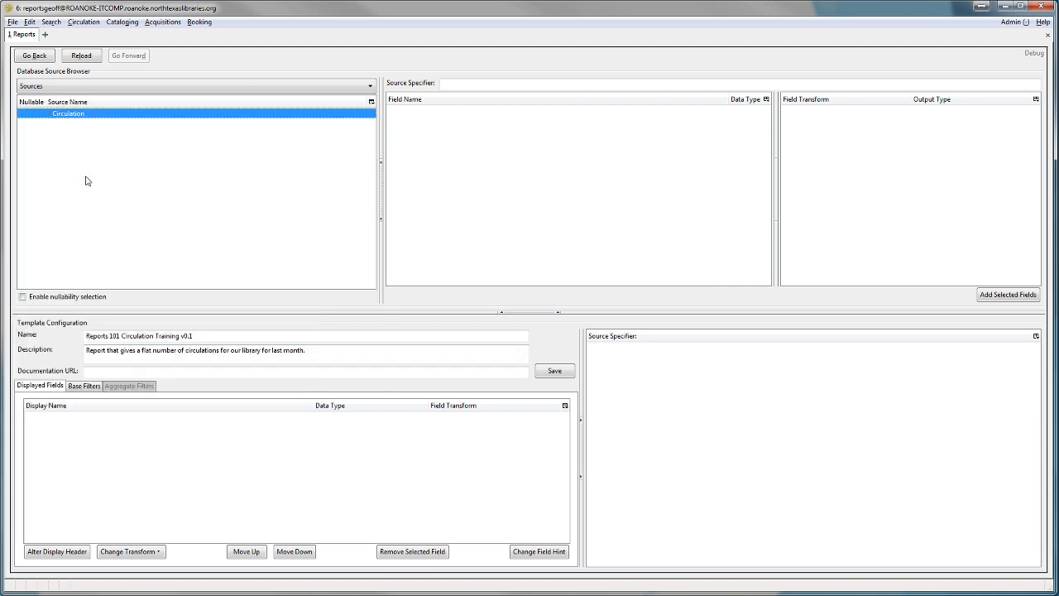
pyautogui.click(73, 120)
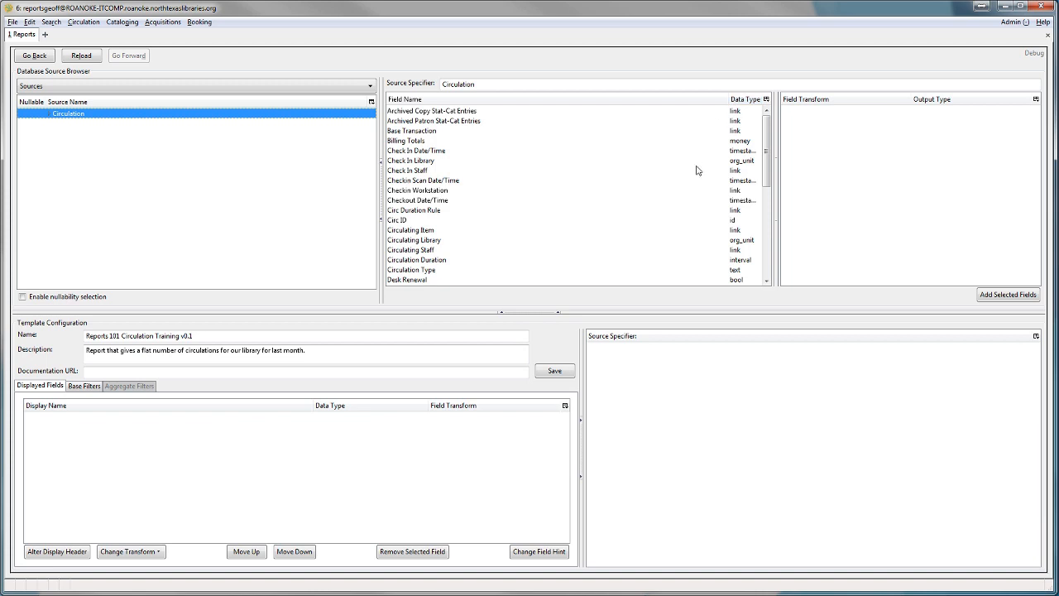
# Step: Compare the field transforms and output types offered for Billing Totals, Check In Date/Time and Check In Library
pyautogui.click(424, 143)
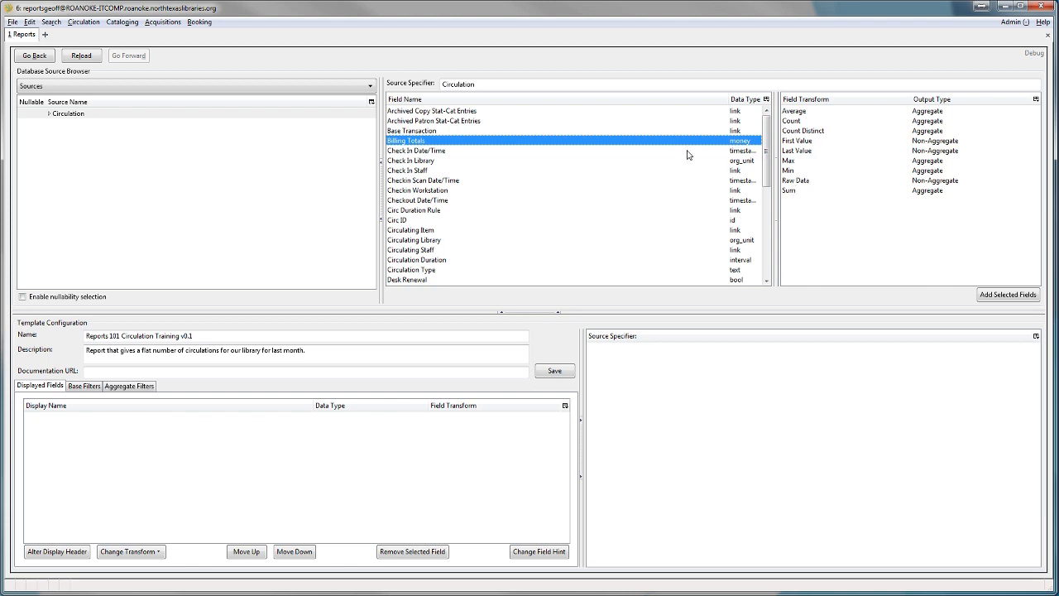
pyautogui.click(439, 154)
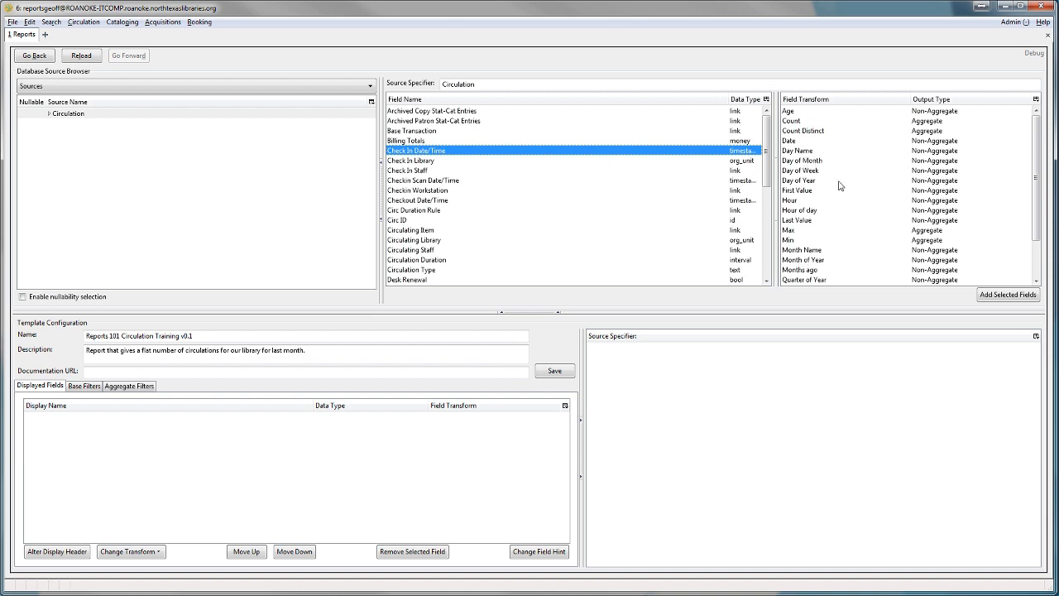
pyautogui.scroll(-2, 831, 170)
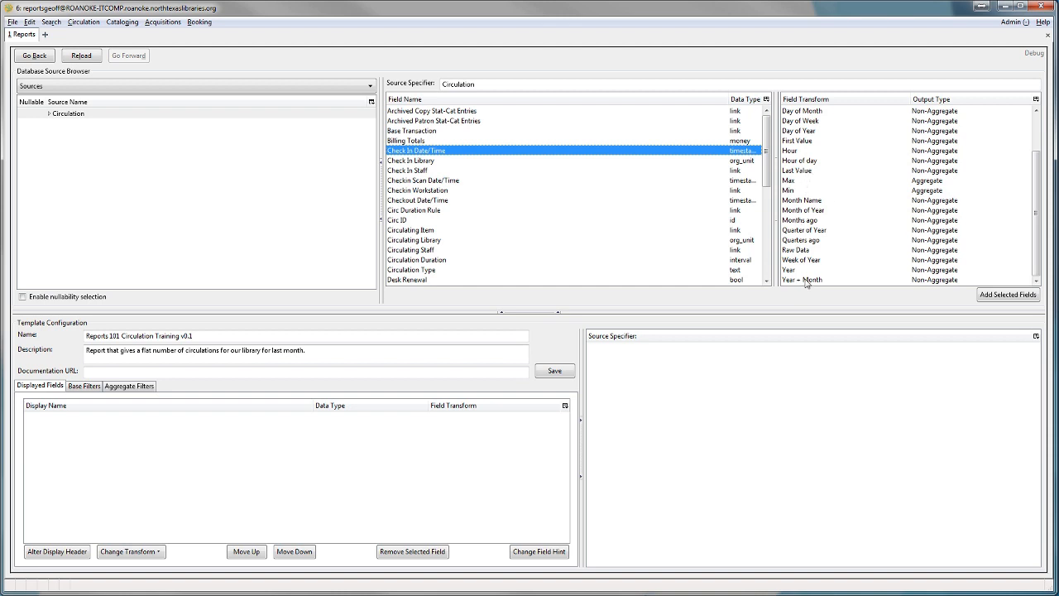
pyautogui.scroll(1, 819, 242)
pyautogui.scroll(1, 819, 241)
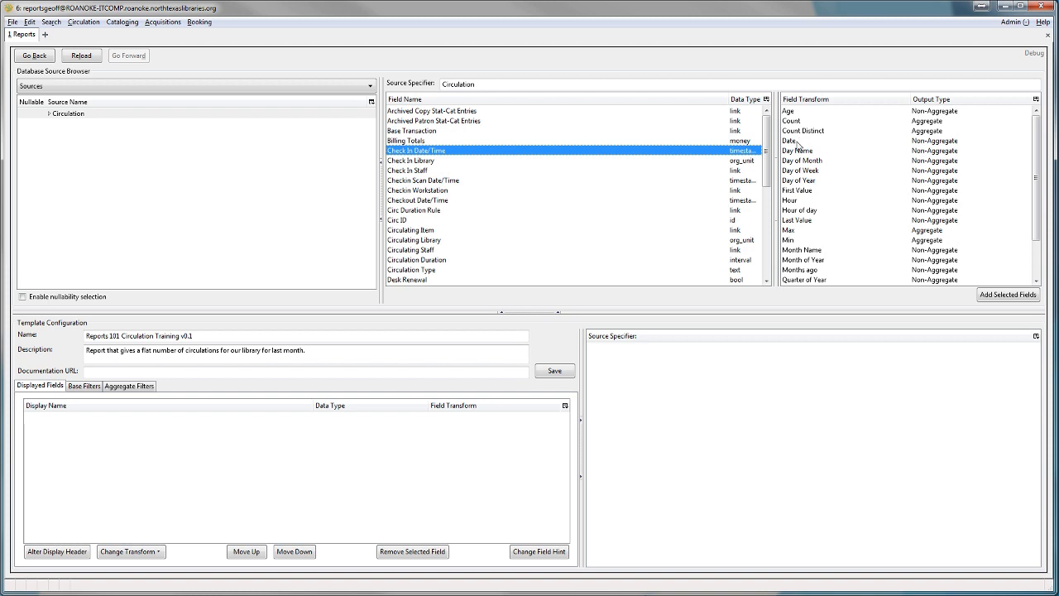
pyautogui.scroll(-2, 796, 145)
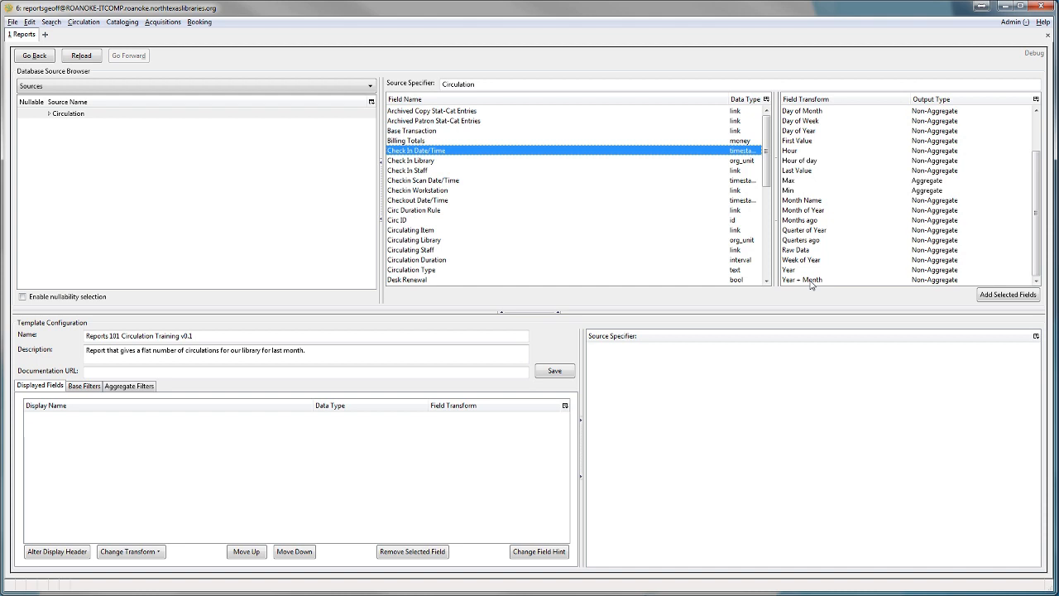
pyautogui.click(424, 163)
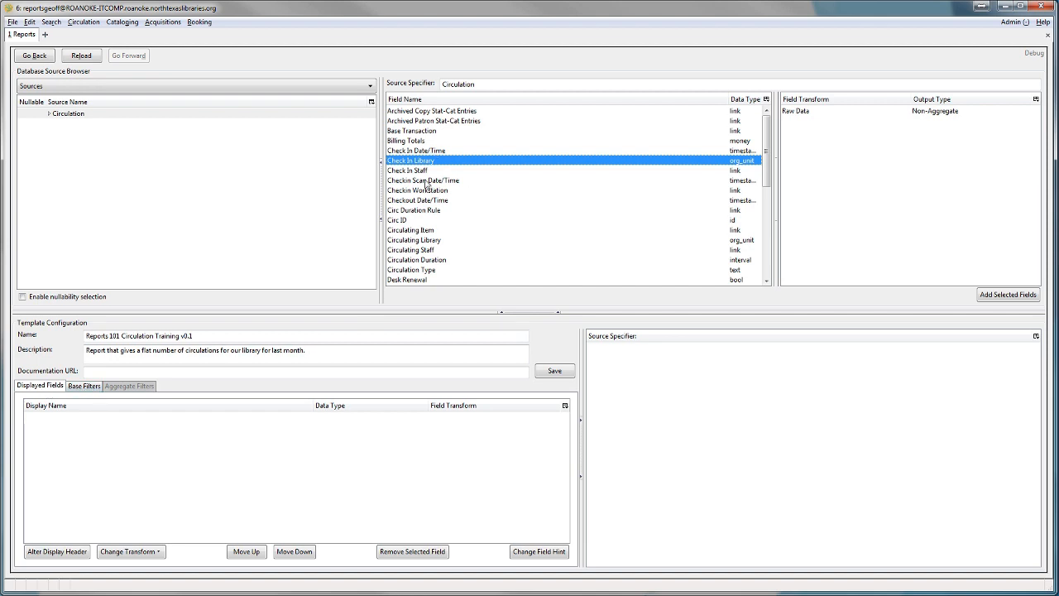
# Step: Review the description's key phrases "circulations", "our library" and "last month" to determine which fields the template needs
pyautogui.click(43, 387)
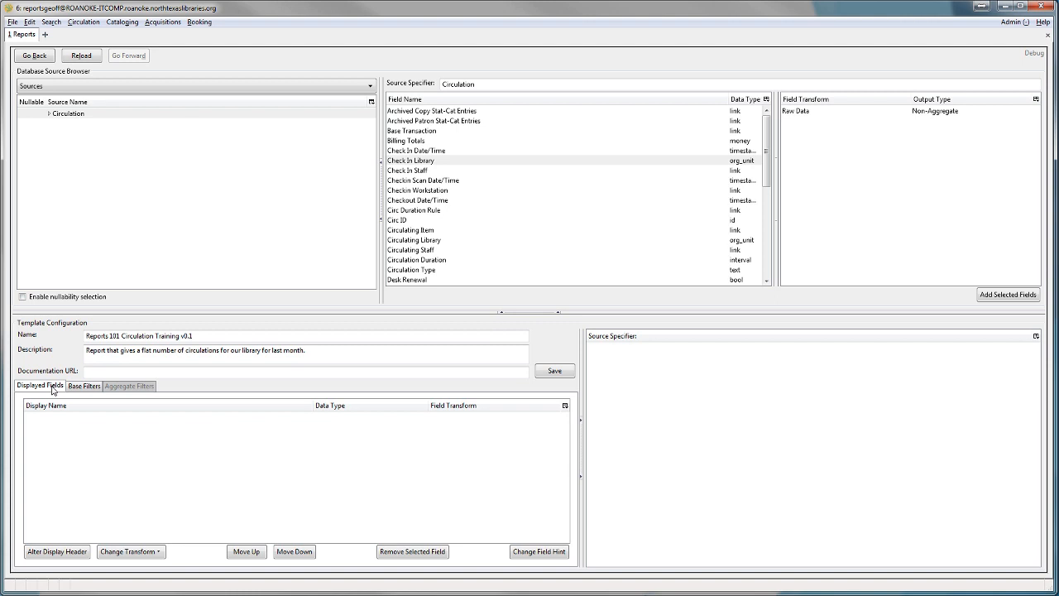
pyautogui.click(216, 354)
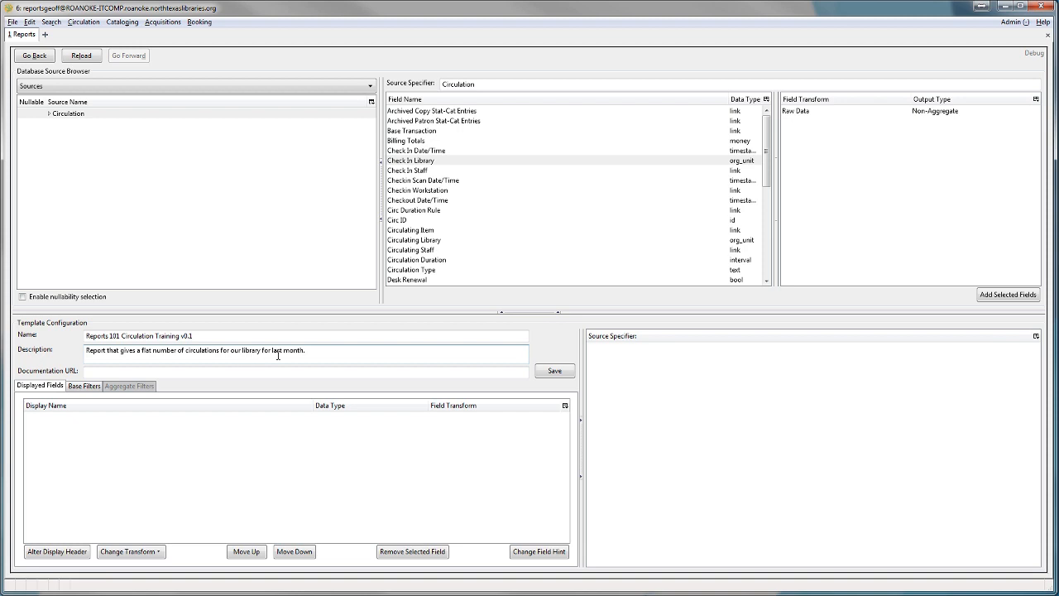
pyautogui.doubleClick(188, 351)
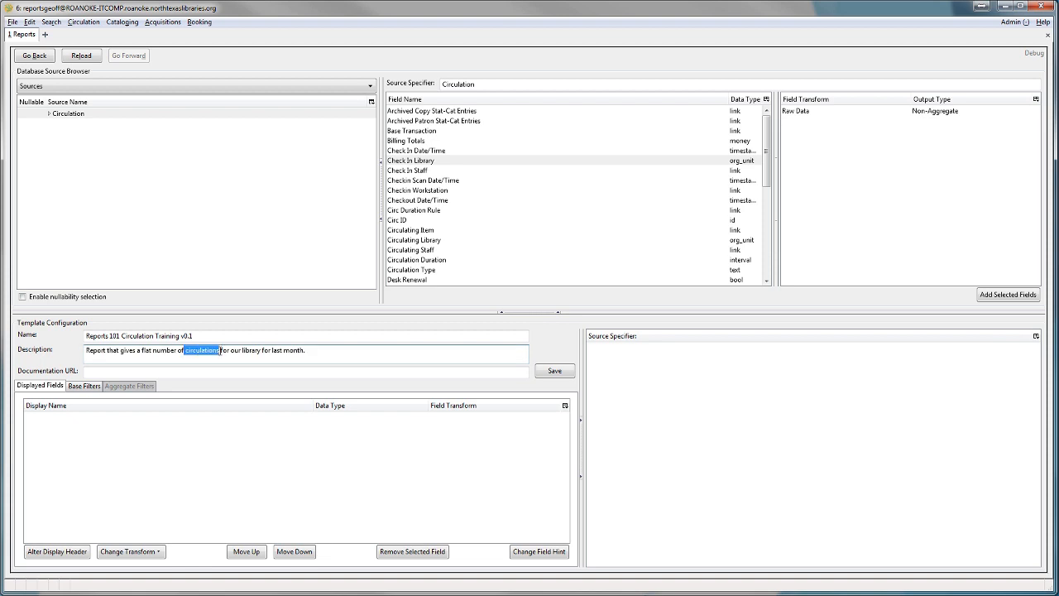
pyautogui.moveTo(231, 351); pyautogui.dragTo(261, 351)
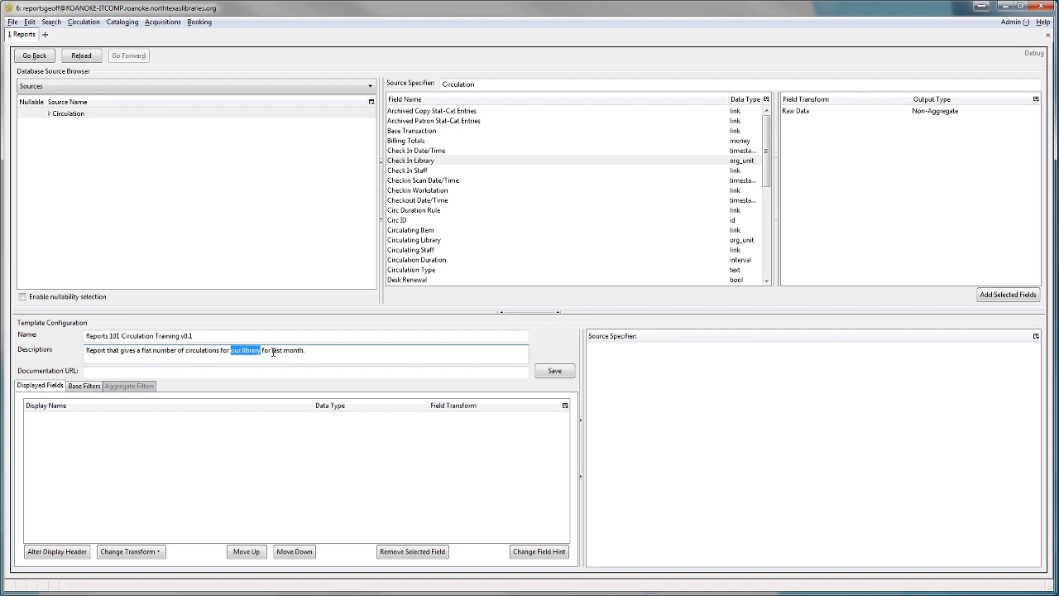
pyautogui.moveTo(272, 351); pyautogui.dragTo(305, 351)
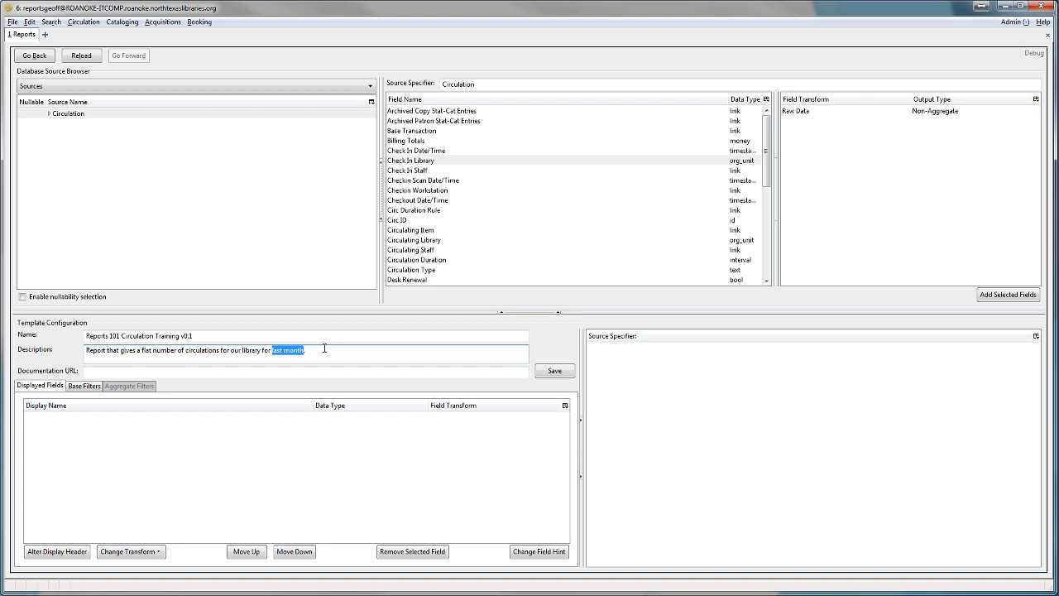
pyautogui.click(324, 348)
# Step: Add the Circulation source's Circ ID with the Count Distinct transform to the displayed fields, and select the new entry
pyautogui.click(415, 222)
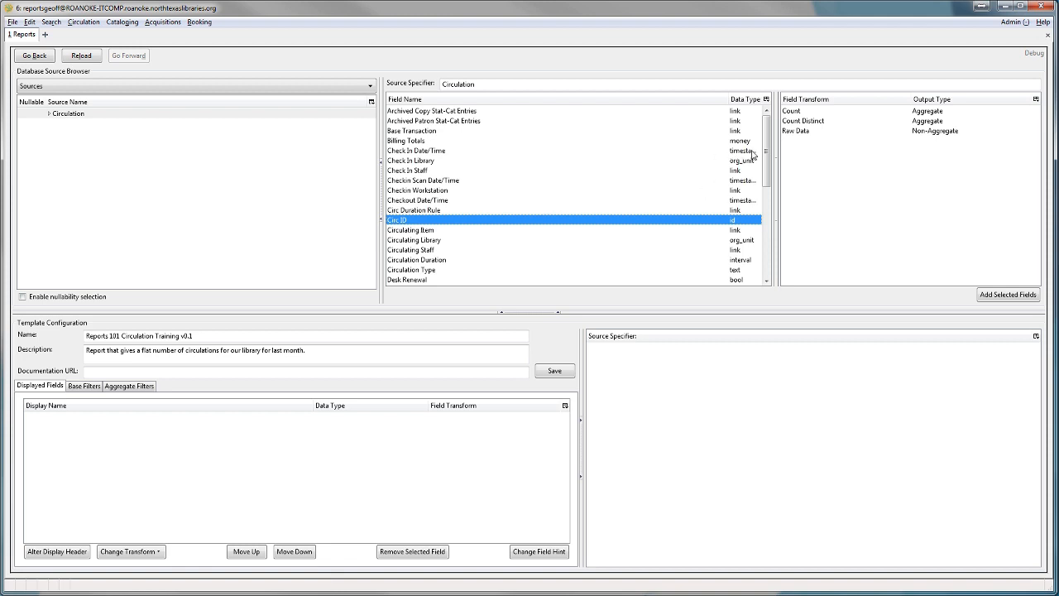
pyautogui.click(809, 124)
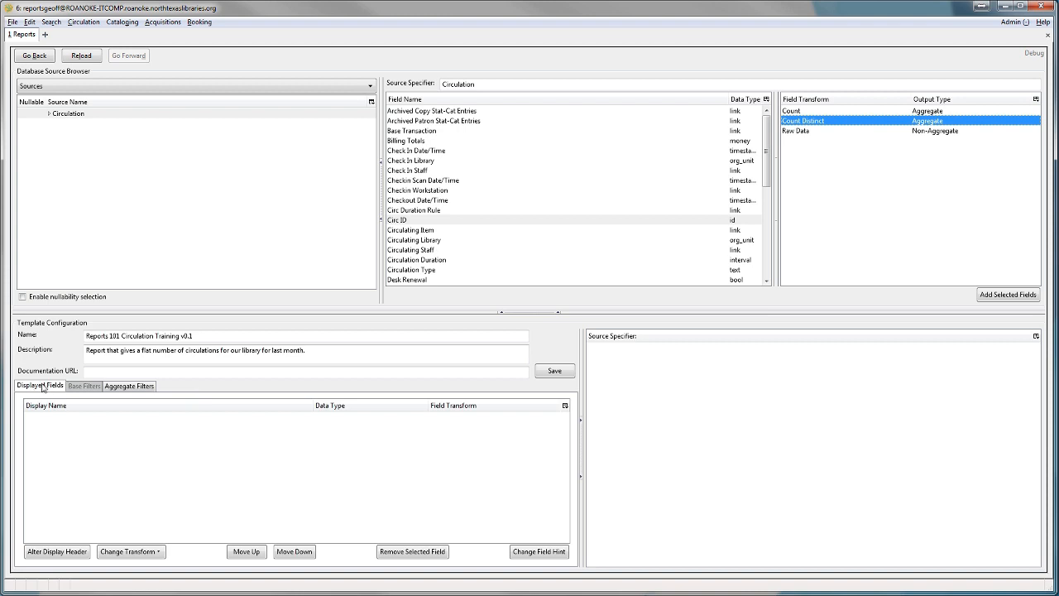
pyautogui.doubleClick(814, 124)
pyautogui.click(29, 421)
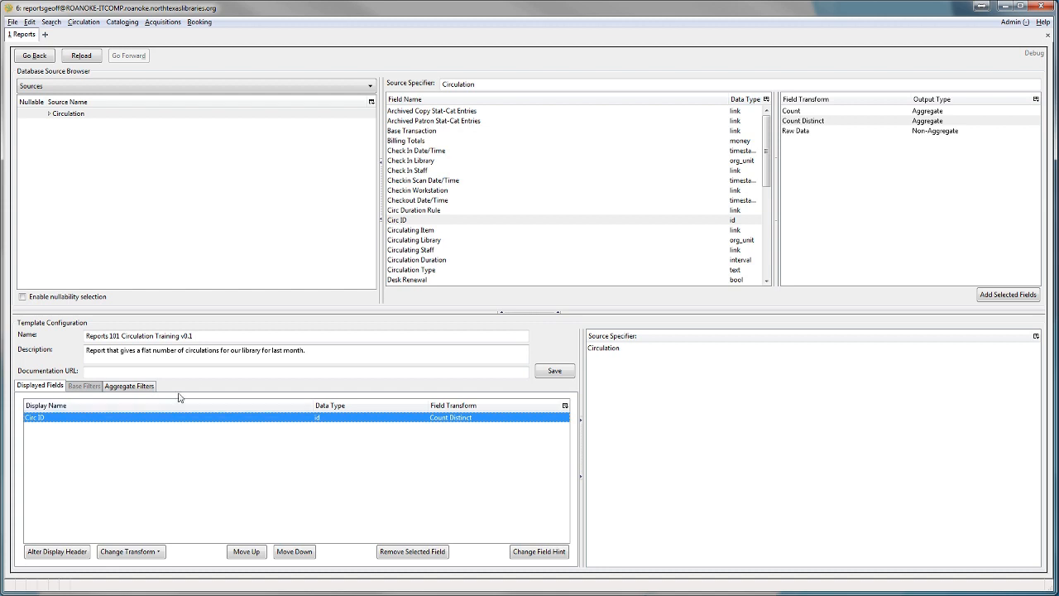
# Step: Review the description's phrases "our library" and "last month" to determine which further fields the template needs
pyautogui.moveTo(231, 351); pyautogui.dragTo(262, 350)
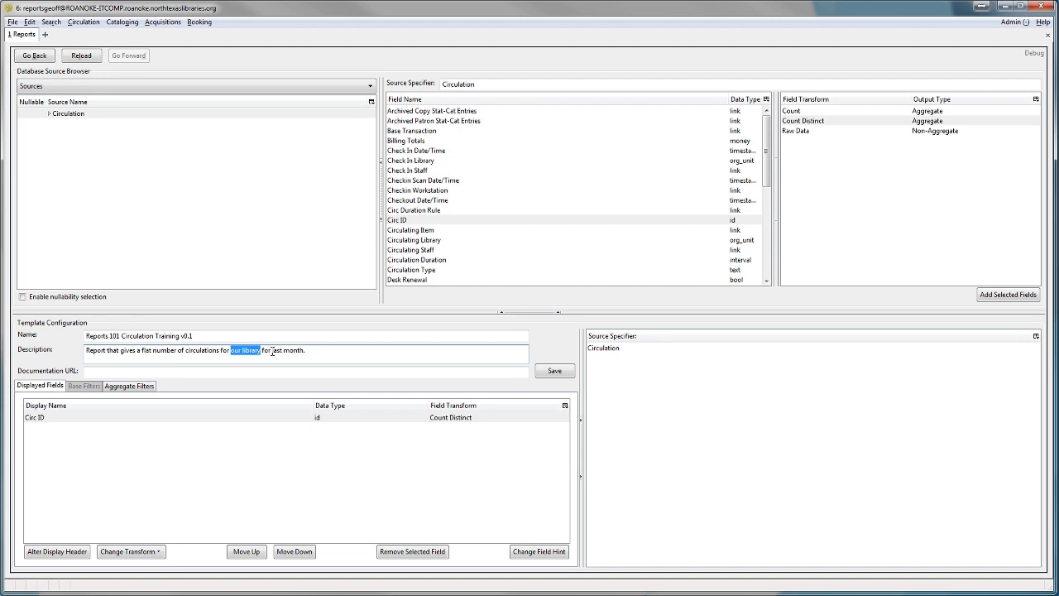
pyautogui.moveTo(272, 351); pyautogui.dragTo(304, 351)
pyautogui.click(309, 352)
pyautogui.write('.')
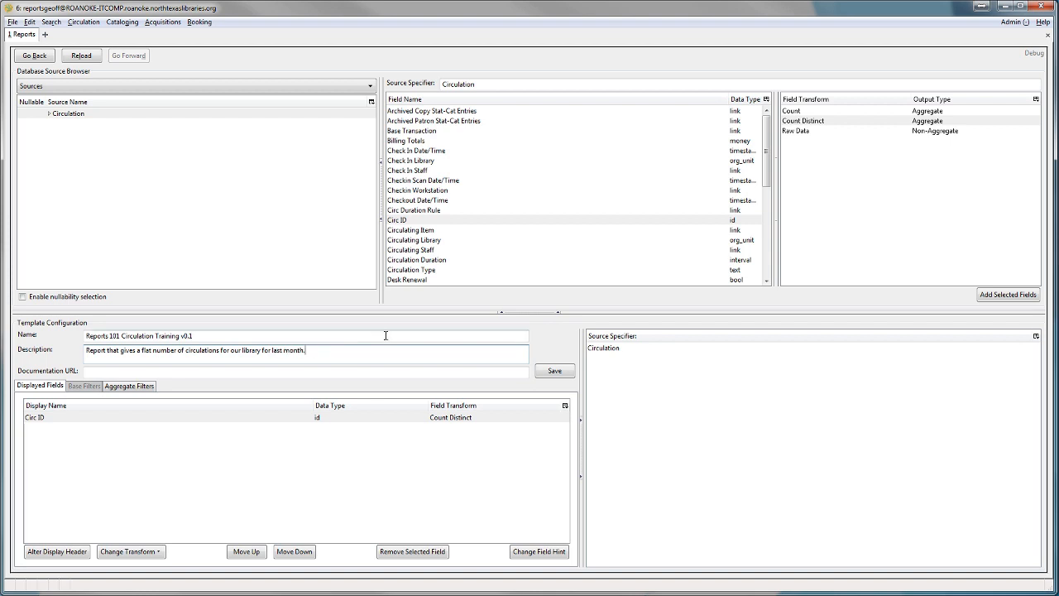
# Step: Add the Name field from the Circulating Library source linked under Circulation to the displayed fields as Raw Data
pyautogui.click(73, 115)
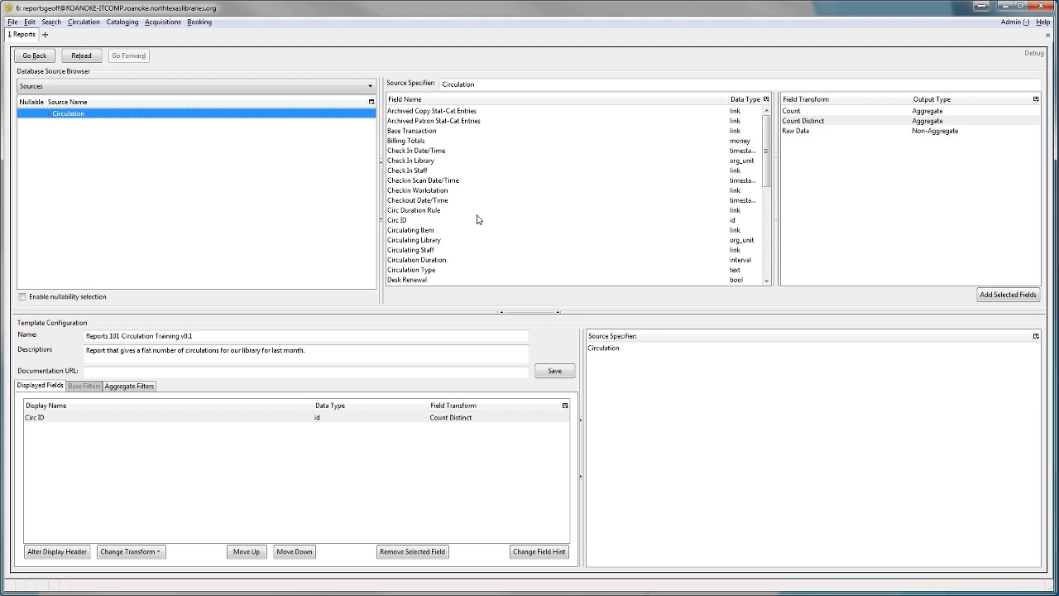
pyautogui.click(407, 240)
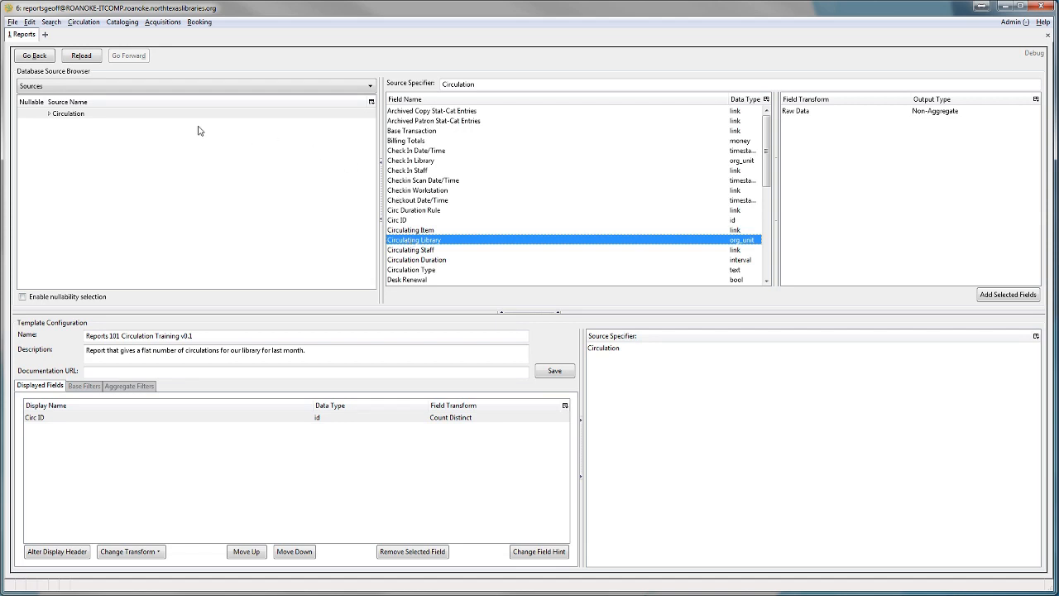
pyautogui.click(48, 116)
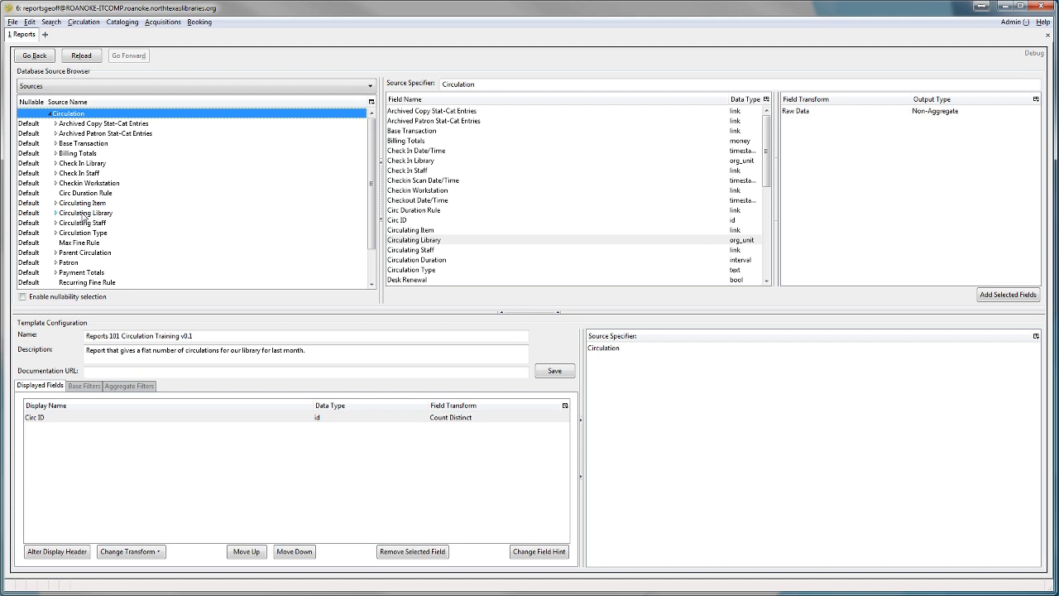
pyautogui.click(83, 215)
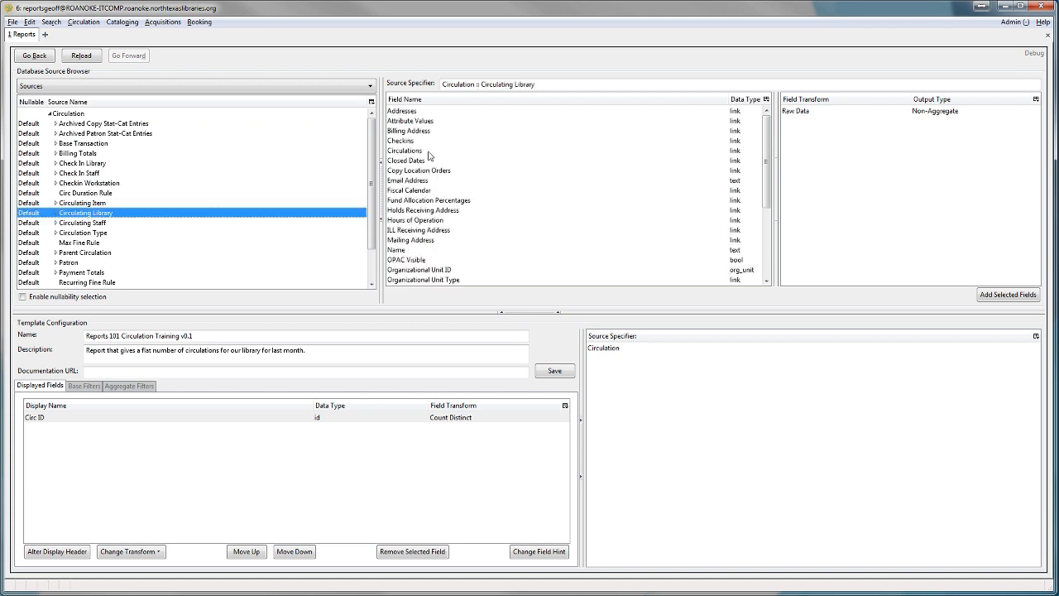
pyautogui.click(408, 252)
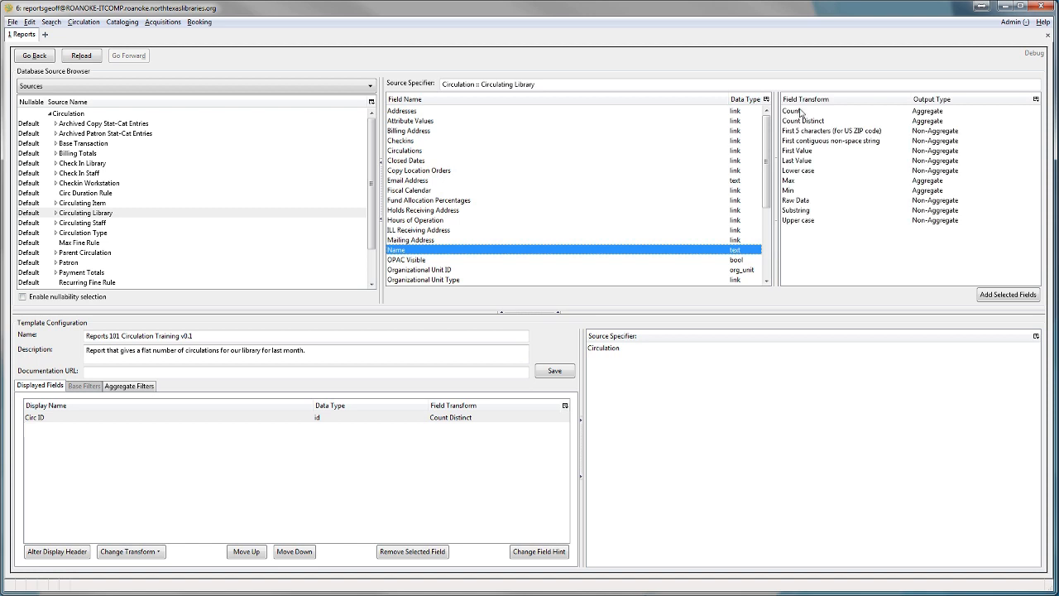
pyautogui.doubleClick(431, 251)
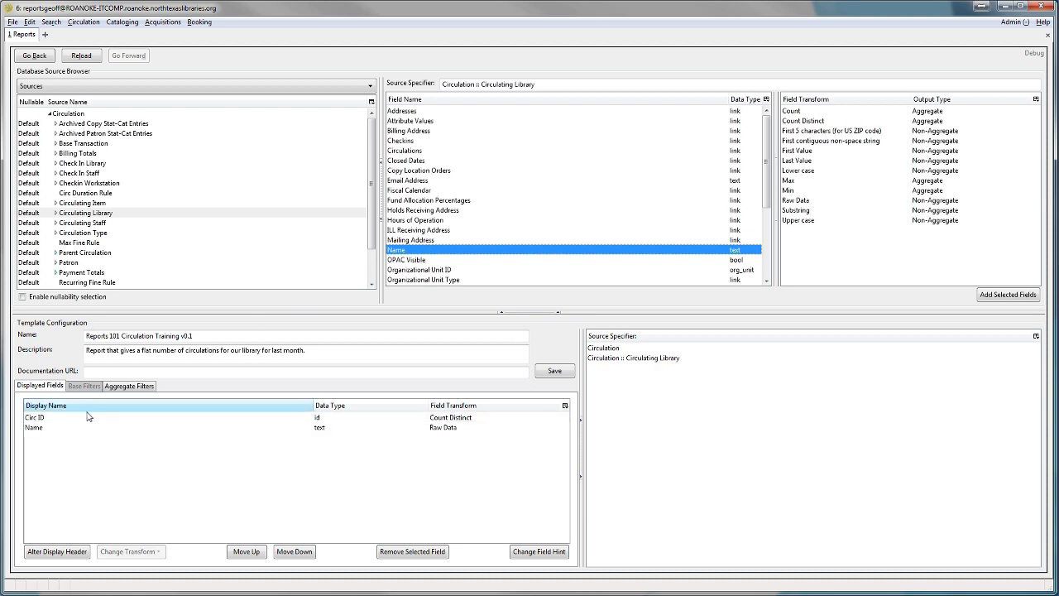
# Step: Change the display header of the Name field to "Circulating Library"
pyautogui.click(37, 428)
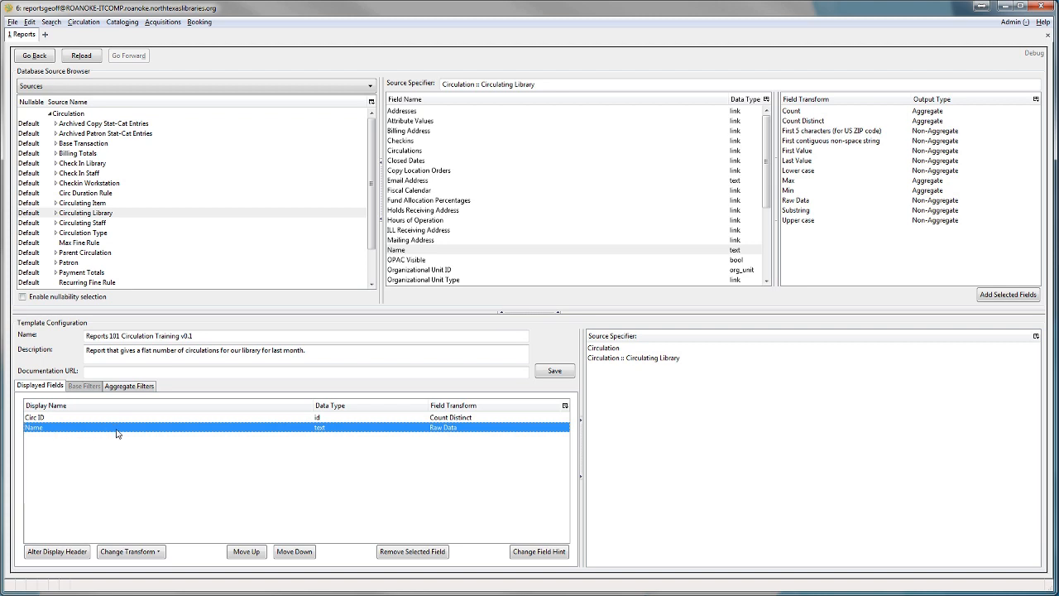
pyautogui.click(43, 560)
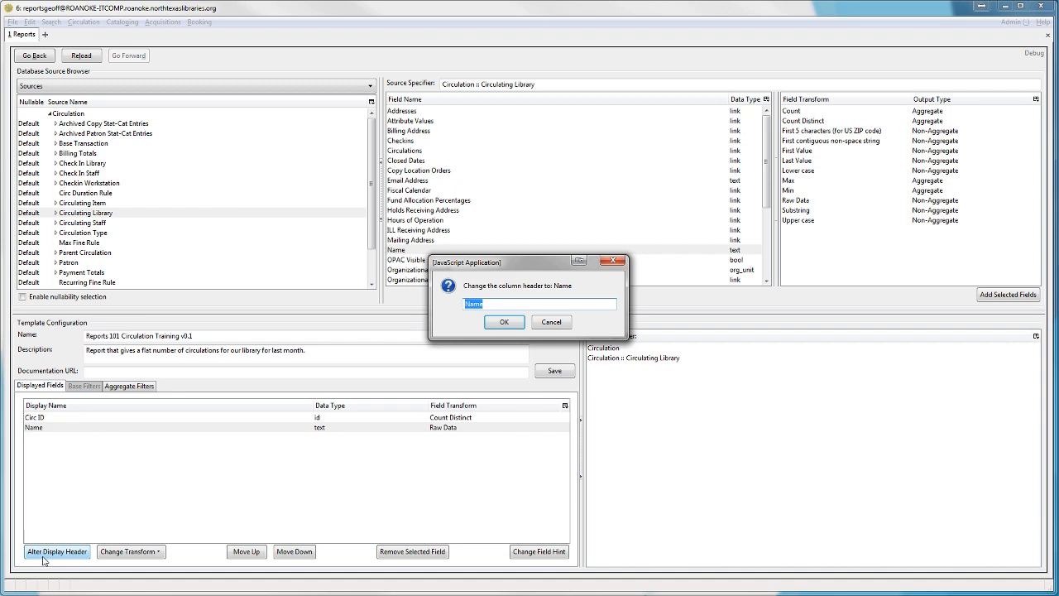
pyautogui.write('Circulating Library')
pyautogui.click(503, 322)
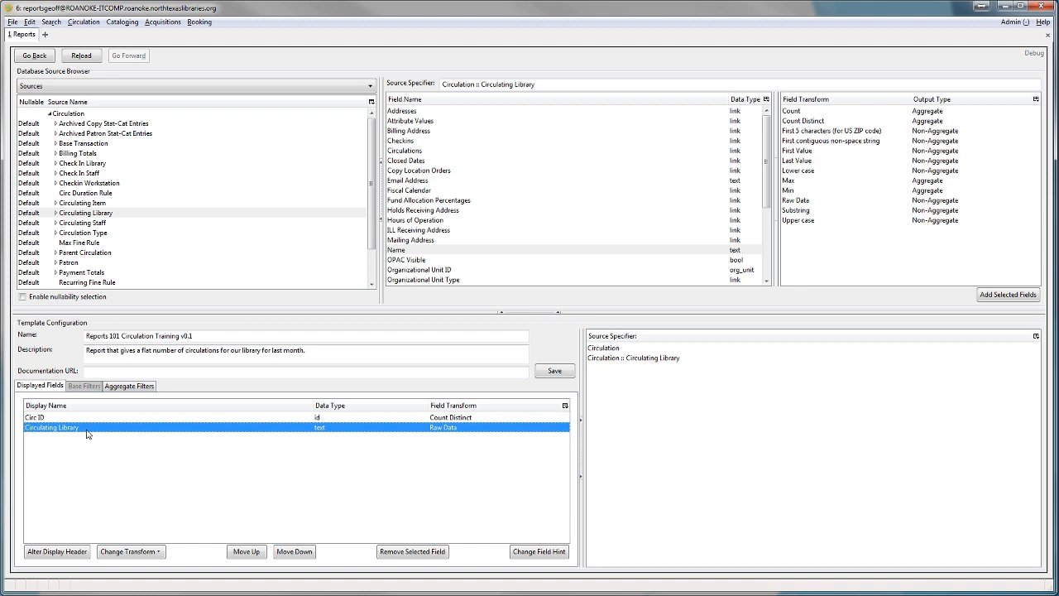
# Step: Change the display header of the Circ ID field to "Circulations"
pyautogui.click(48, 420)
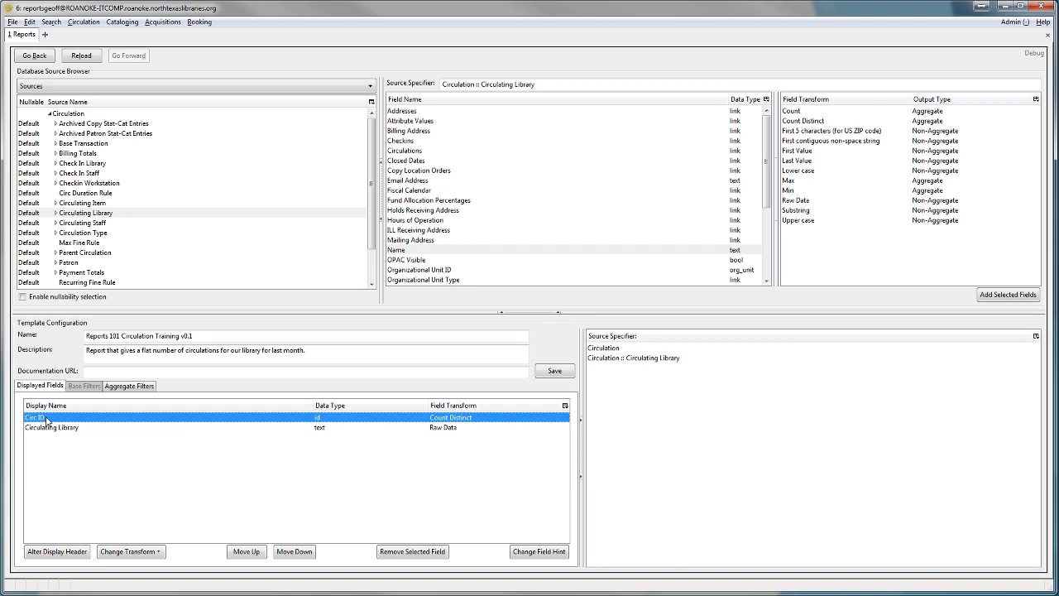
pyautogui.click(57, 551)
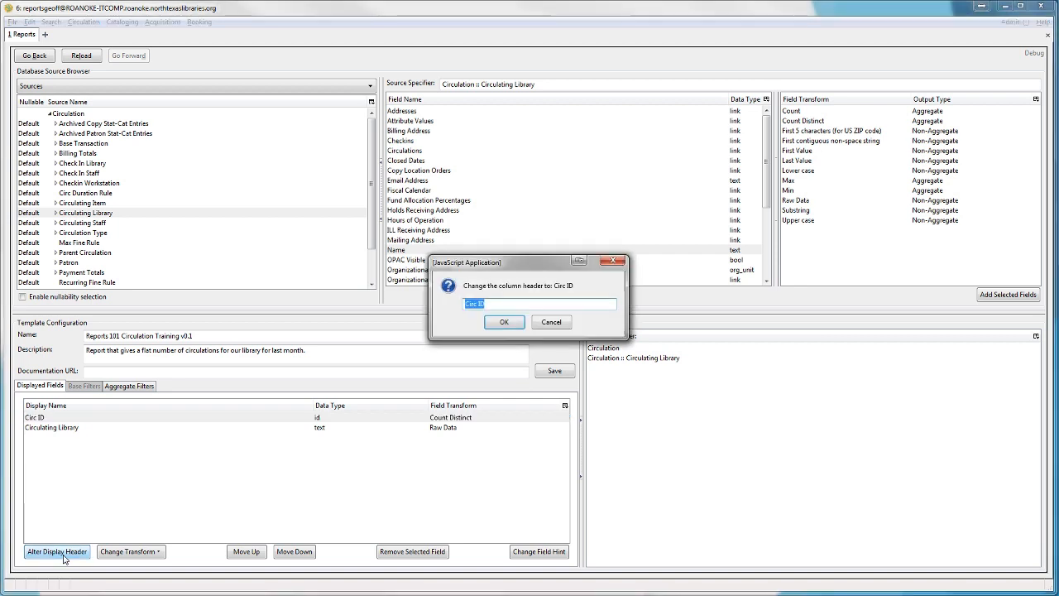
pyautogui.write('Circulations')
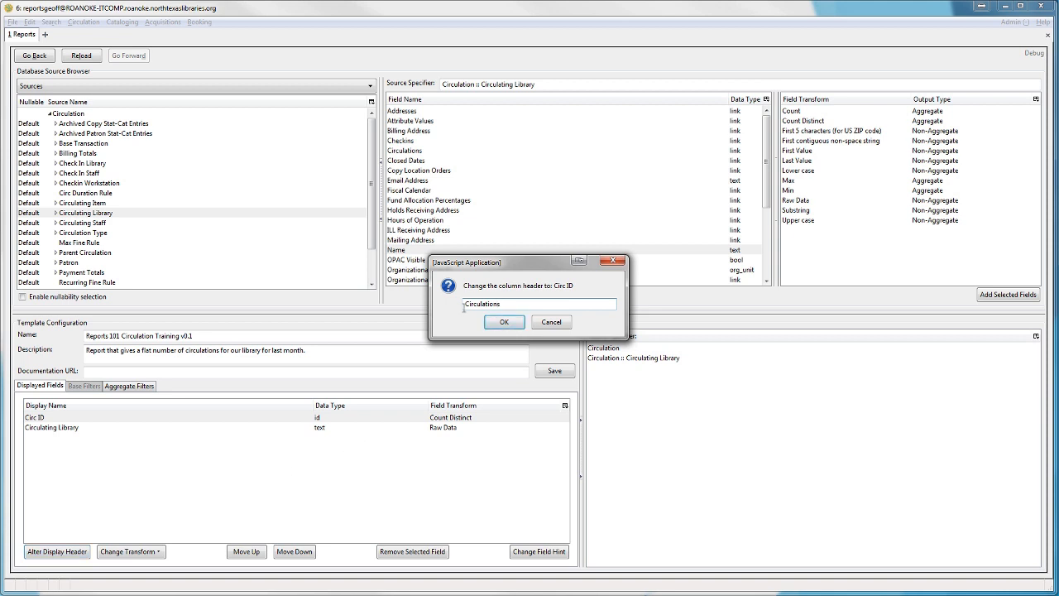
pyautogui.click(502, 322)
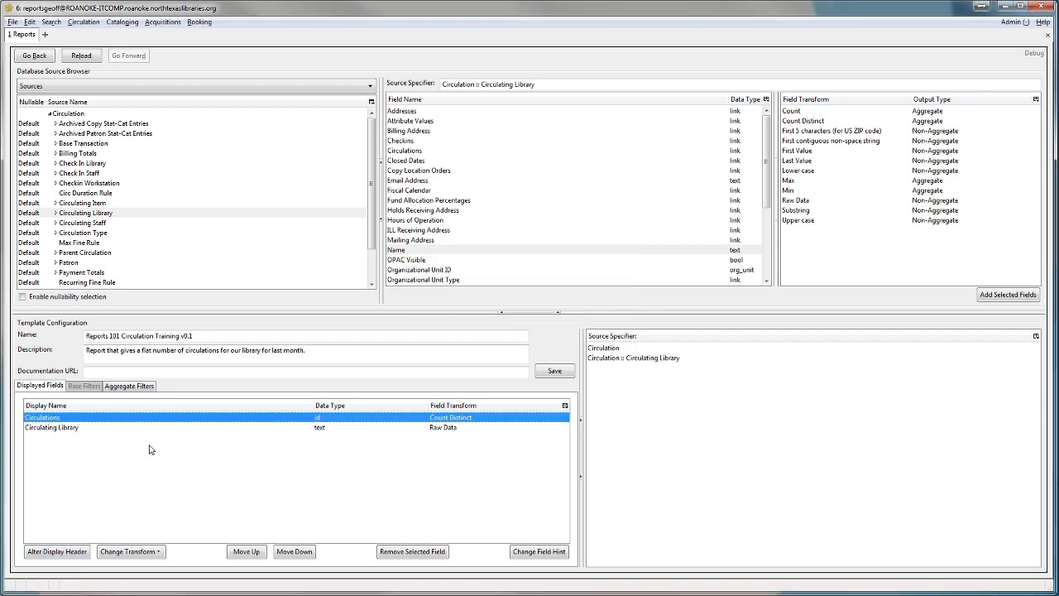
pyautogui.click(81, 428)
pyautogui.click(56, 419)
# Step: Add the Circulation source's Checkout Date/Time with the Year + Month transform to the displayed fields
pyautogui.click(69, 114)
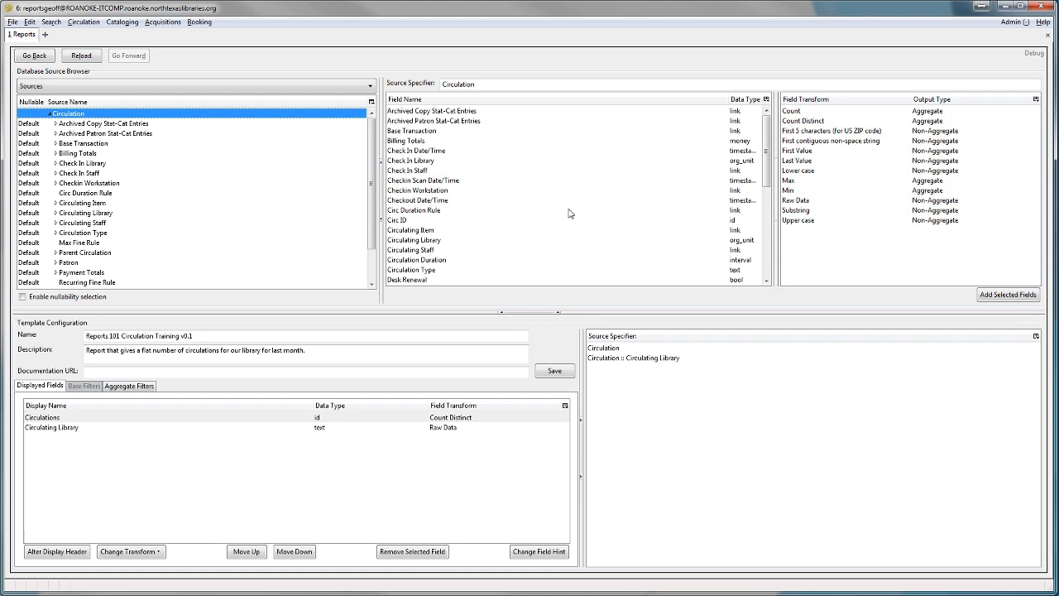
pyautogui.click(411, 202)
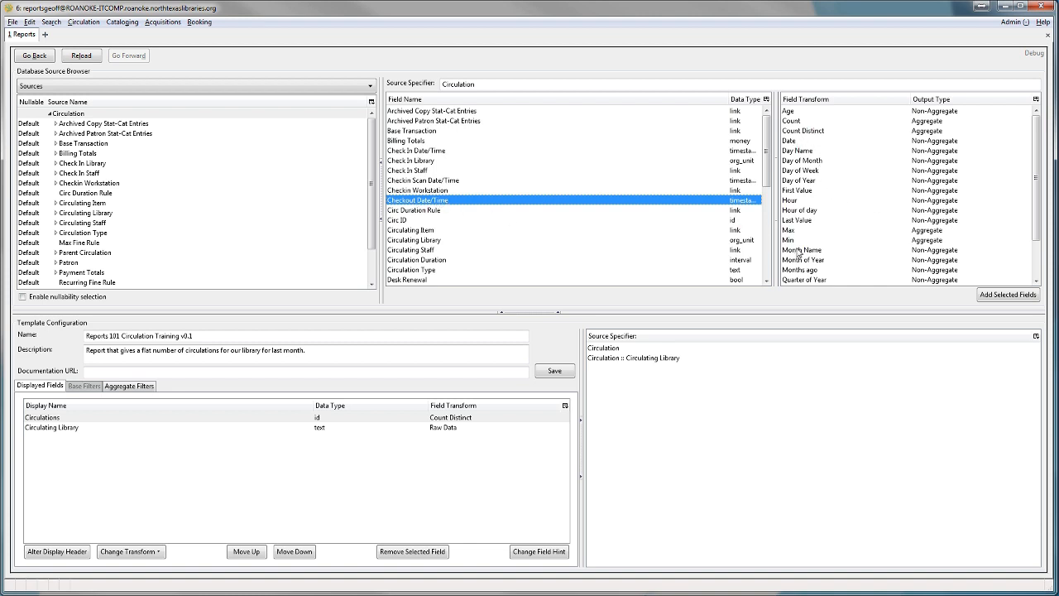
pyautogui.scroll(-2, 800, 253)
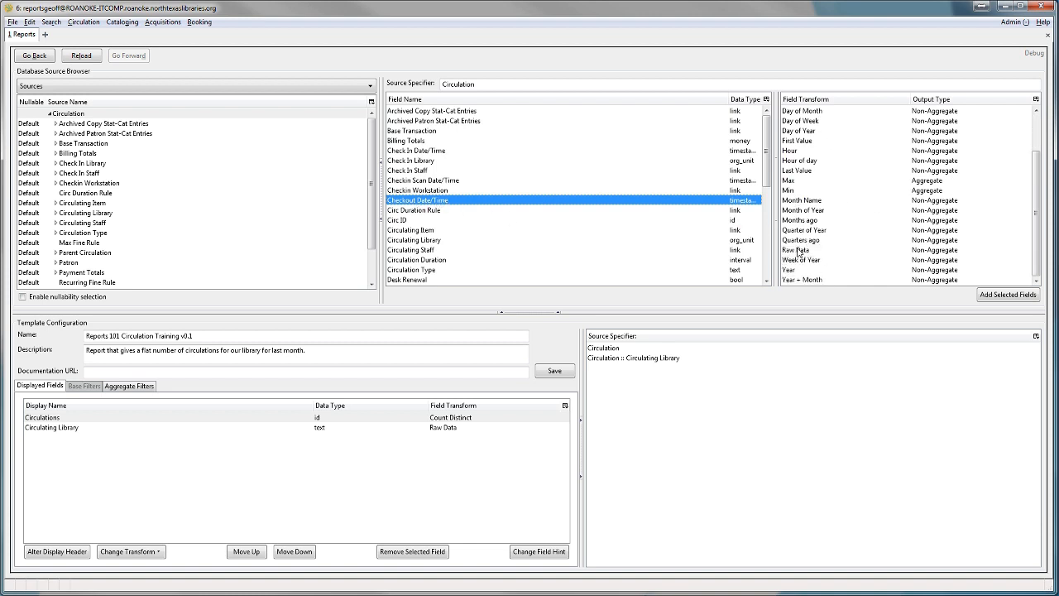
pyautogui.click(827, 282)
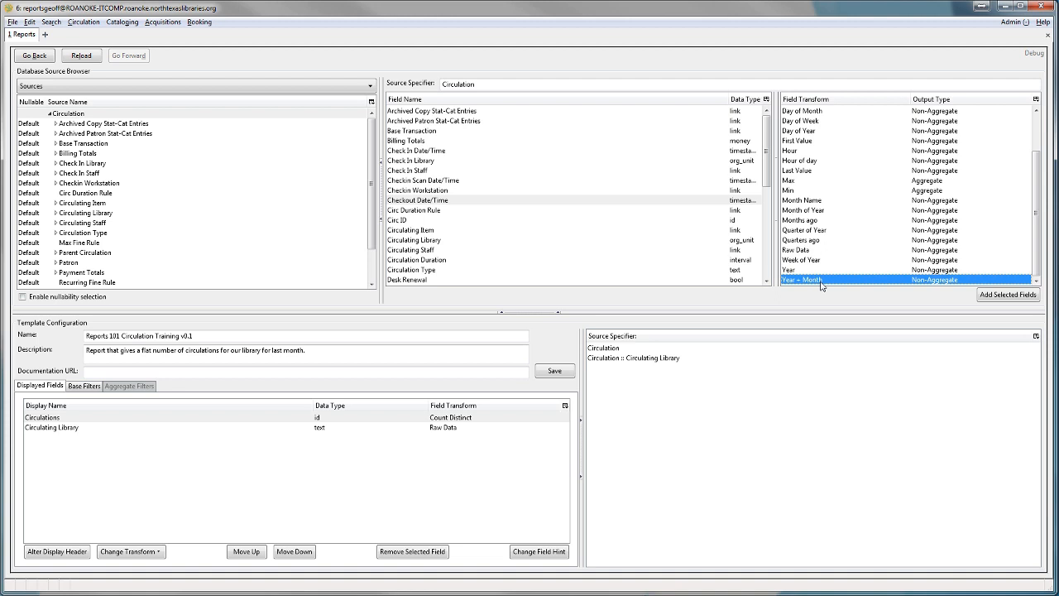
pyautogui.scroll(1, 820, 286)
pyautogui.scroll(-1, 816, 281)
pyautogui.doubleClick(831, 280)
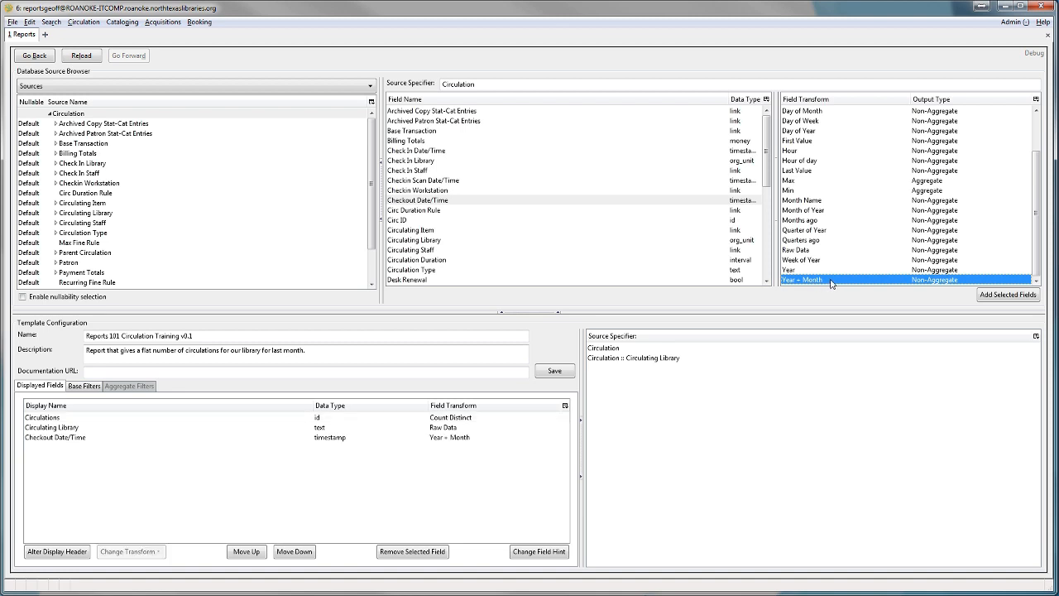
# Step: Review the order of the displayed fields Circulations, Circulating Library and Checkout Date/Time
pyautogui.click(72, 438)
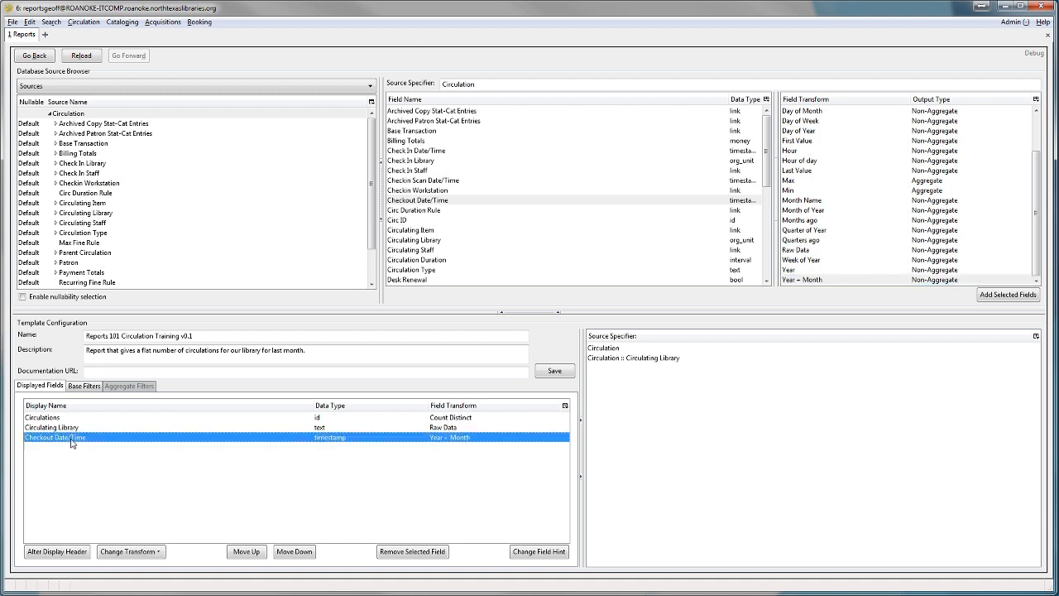
pyautogui.click(58, 427)
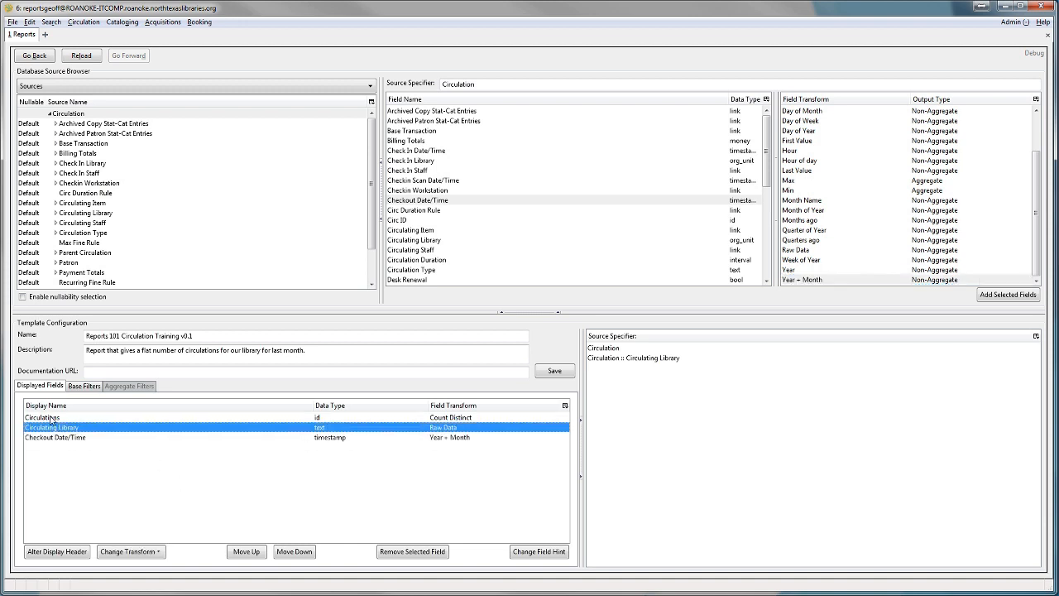
pyautogui.click(51, 417)
pyautogui.click(51, 428)
pyautogui.click(51, 417)
pyautogui.click(54, 427)
pyautogui.click(55, 438)
pyautogui.click(49, 419)
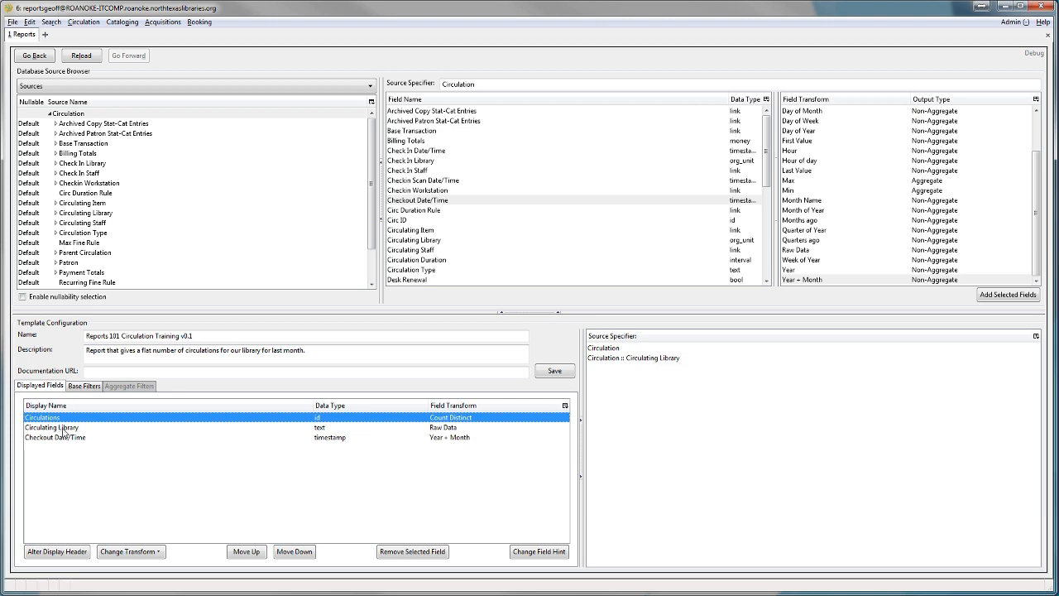
pyautogui.click(59, 438)
# Step: Move the Circulations field below Circulating Library and Checkout Date/Time in the displayed fields
pyautogui.click(47, 419)
pyautogui.click(292, 553)
pyautogui.click(292, 552)
# Step: Check the order of the displayed fields and compare them with the template's description
pyautogui.click(62, 420)
pyautogui.click(61, 428)
pyautogui.click(59, 437)
pyautogui.click(58, 420)
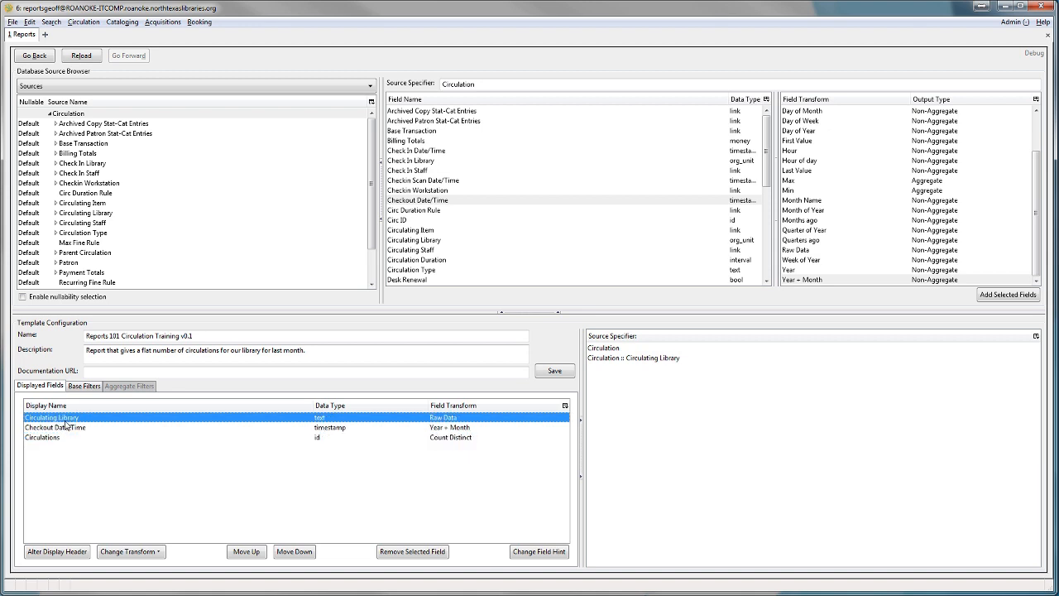
pyautogui.click(80, 429)
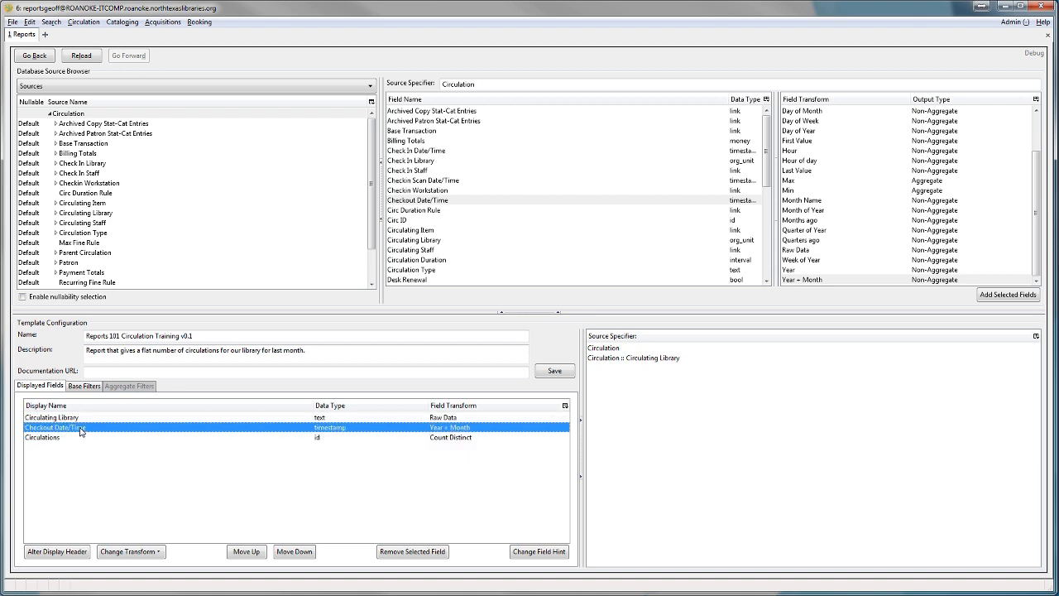
pyautogui.click(66, 438)
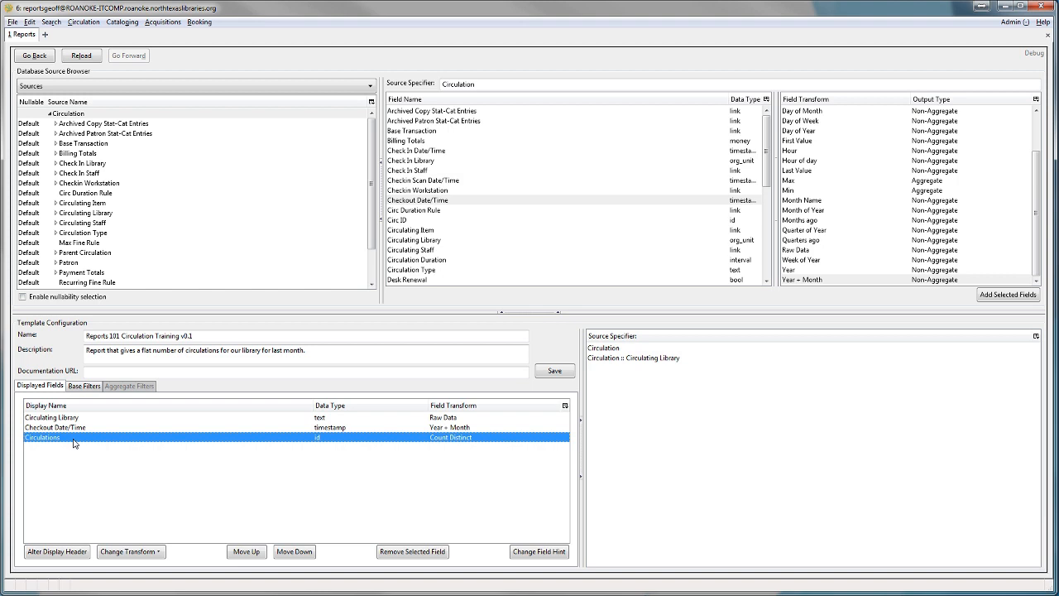
pyautogui.moveTo(305, 350); pyautogui.dragTo(87, 348)
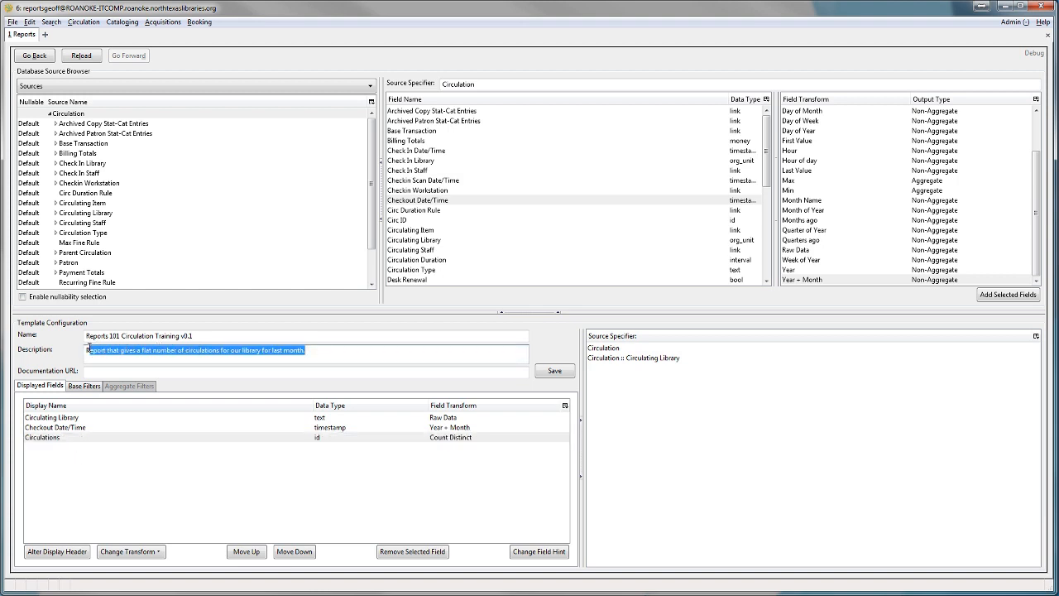
pyautogui.click(313, 349)
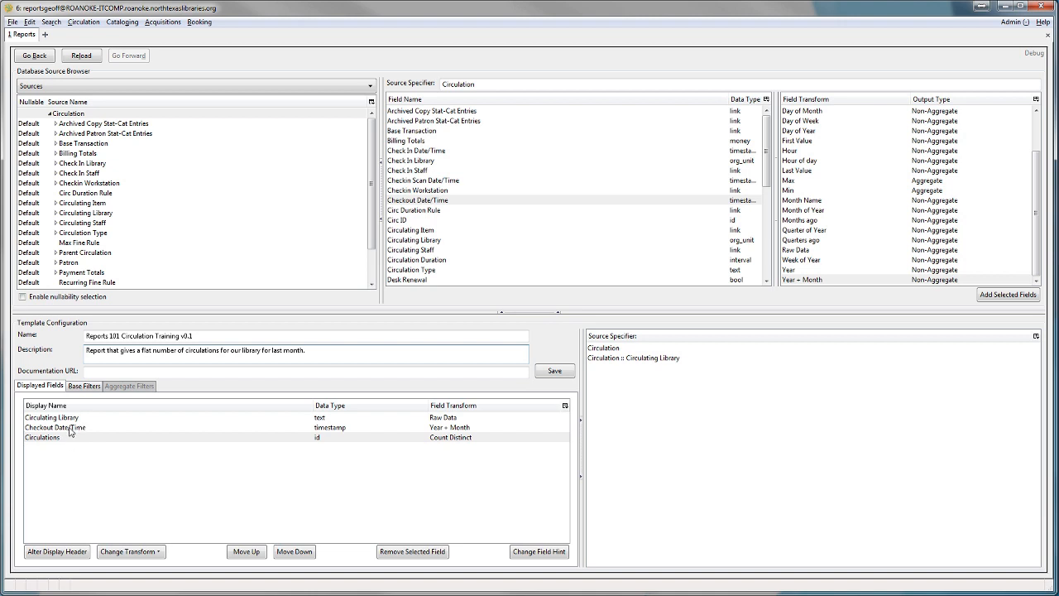
pyautogui.click(70, 431)
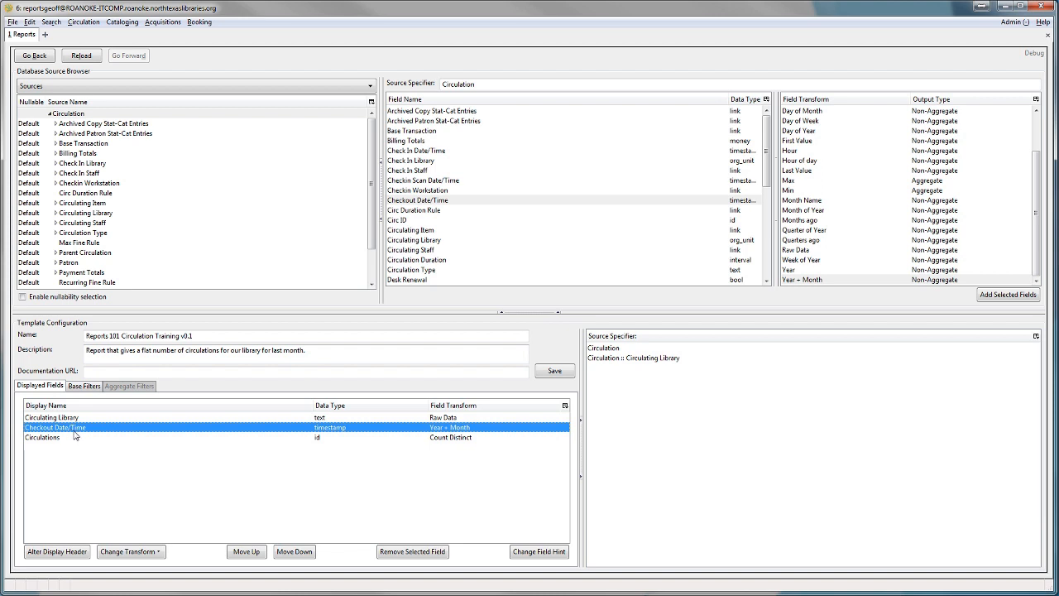
pyautogui.click(74, 418)
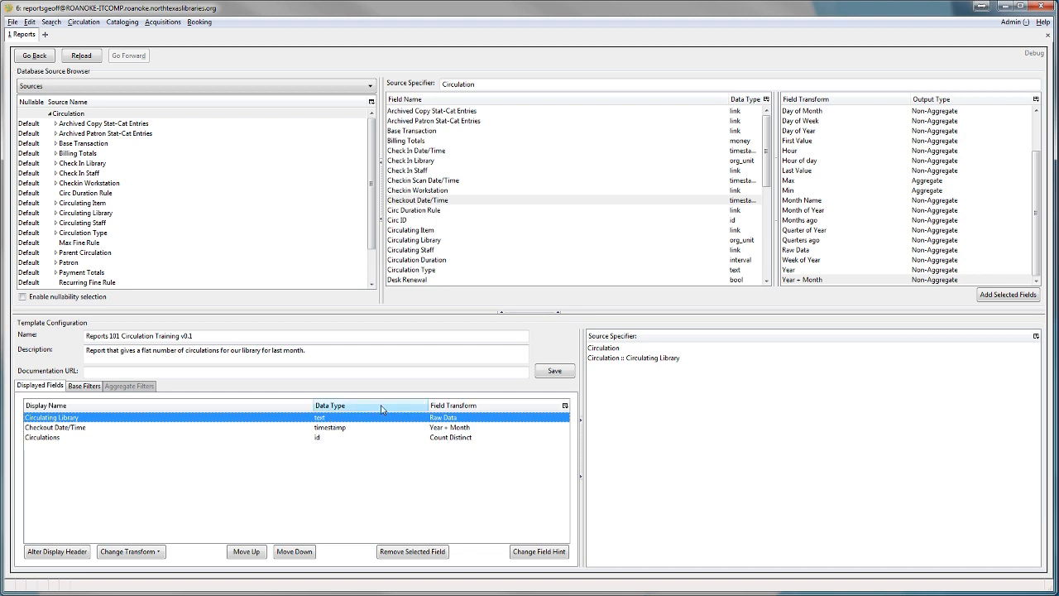
# Step: Add the Circulation source's Checkout Date/Time with the Year + Month transform as a base filter
pyautogui.click(83, 389)
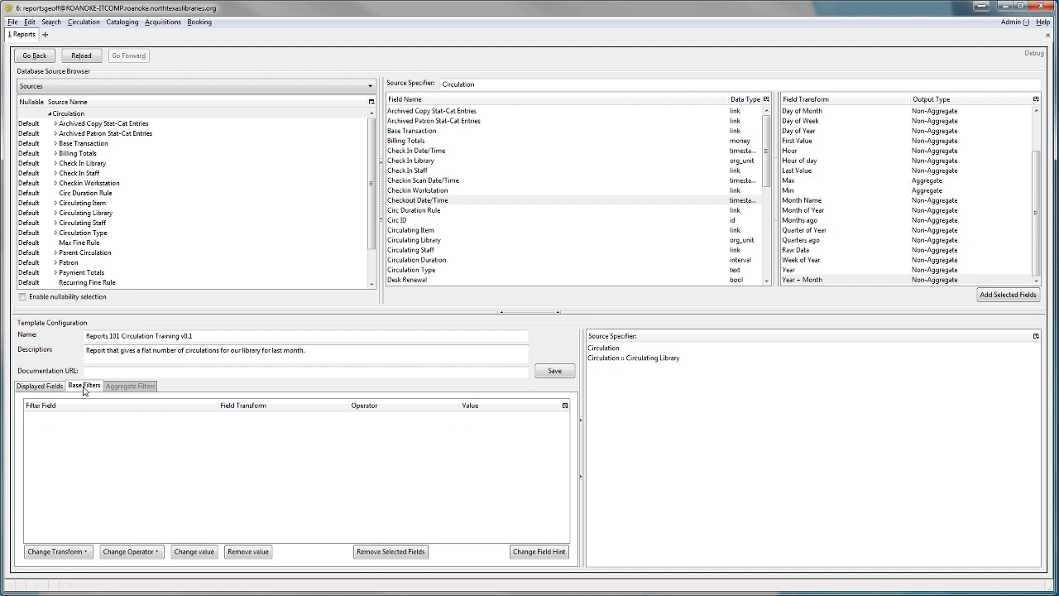
pyautogui.click(83, 114)
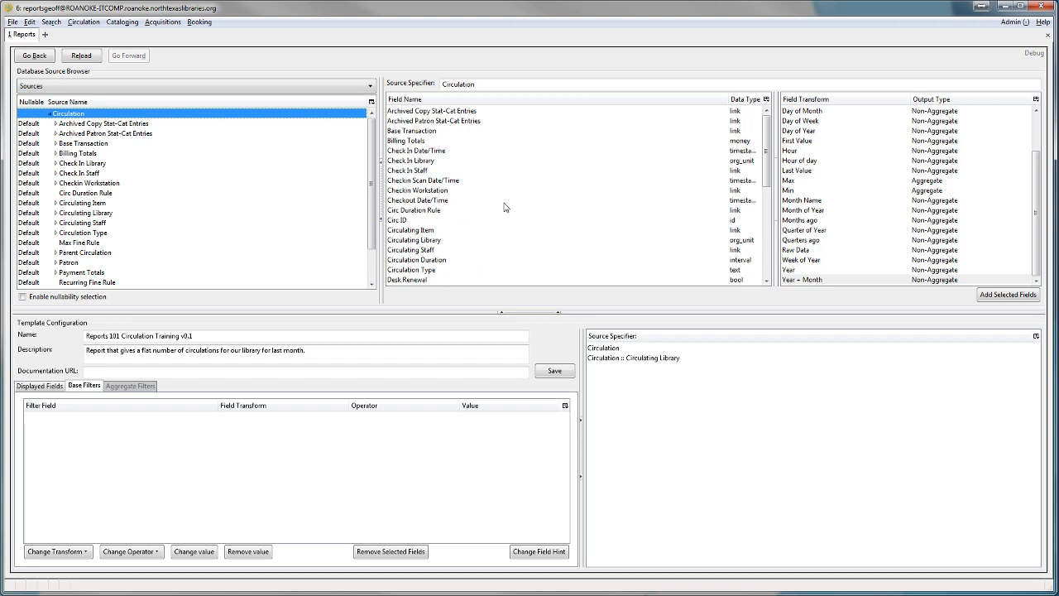
pyautogui.click(432, 203)
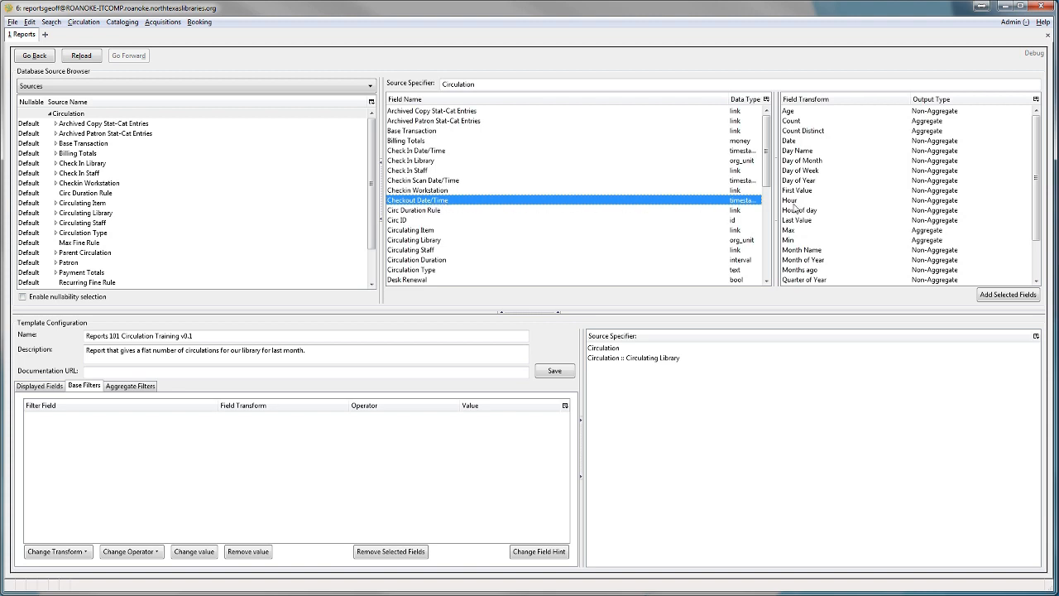
pyautogui.scroll(-2, 796, 210)
pyautogui.click(821, 282)
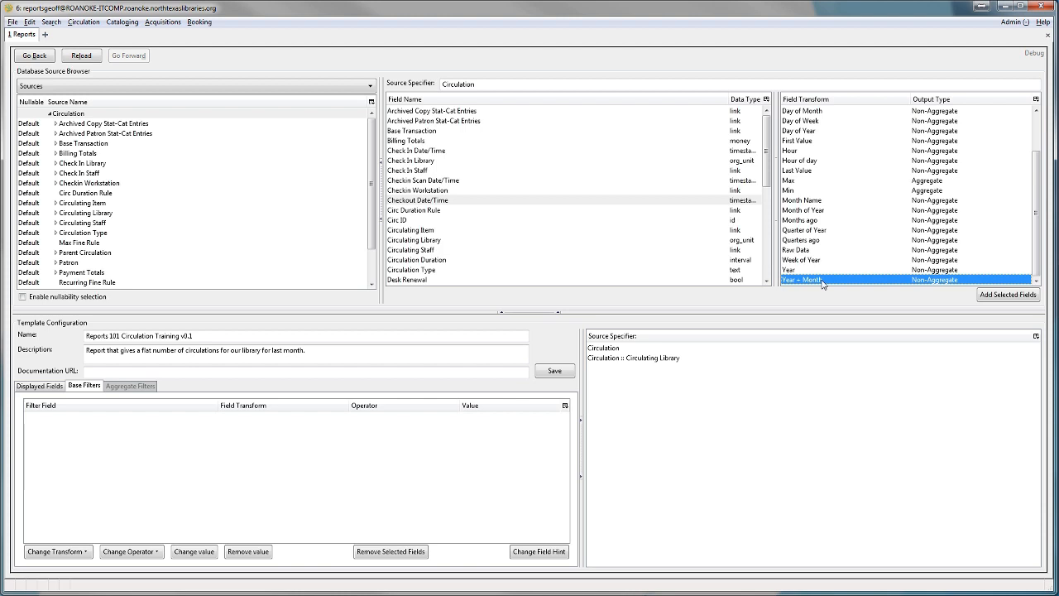
pyautogui.moveTo(823, 284); pyautogui.dragTo(265, 446)
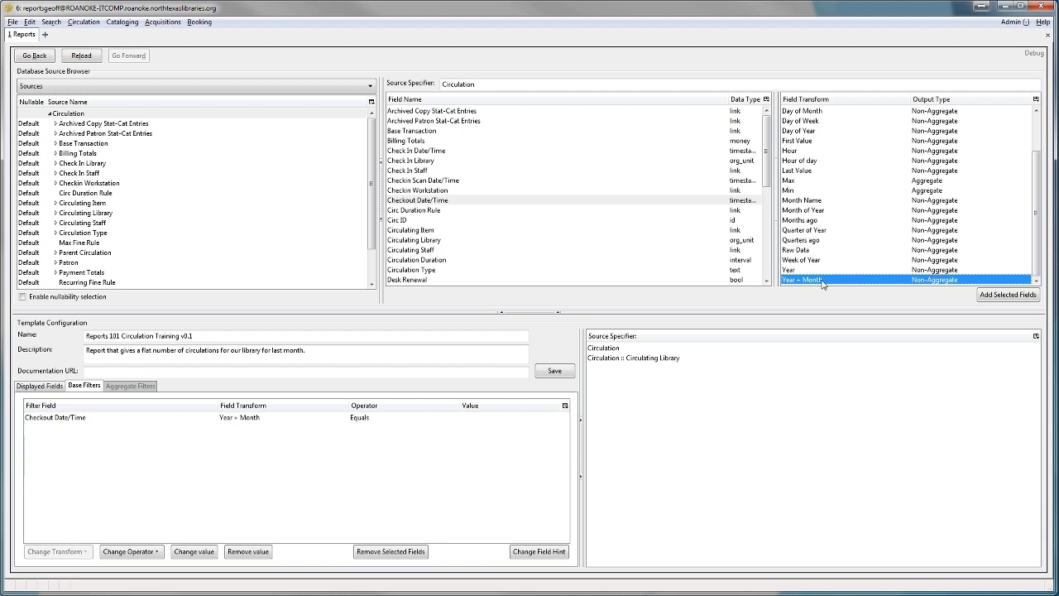
# Step: Change the Checkout Date/Time base filter to the Date transform with the Between operator
pyautogui.click(165, 422)
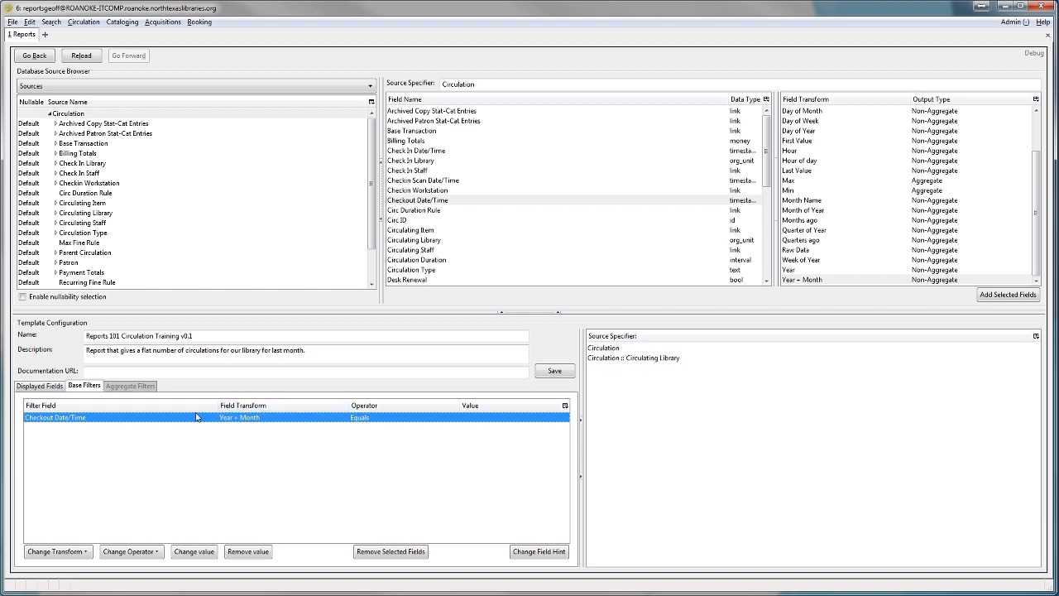
pyautogui.click(80, 552)
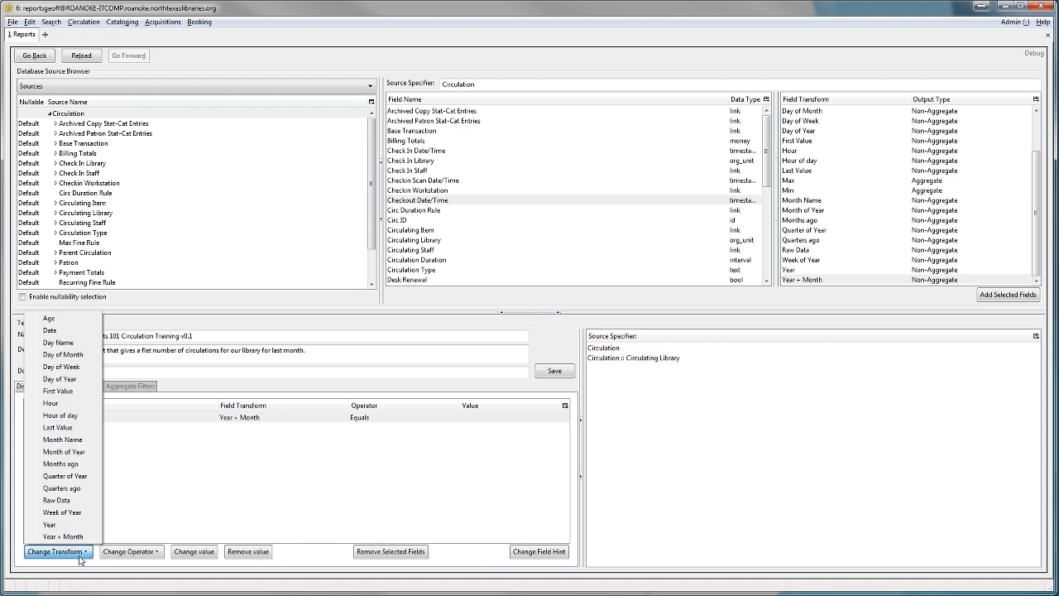
pyautogui.click(51, 330)
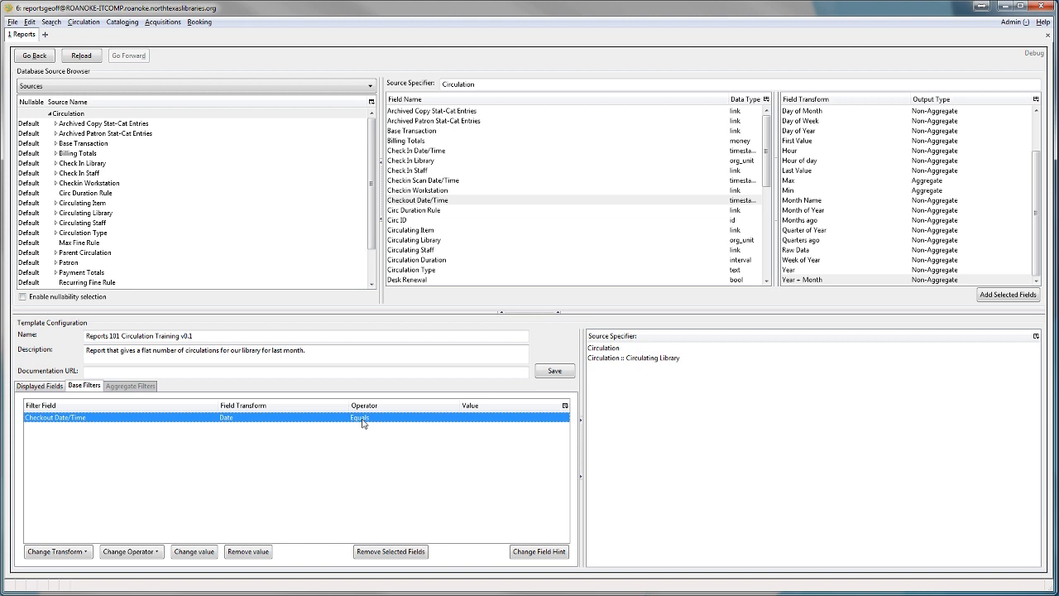
pyautogui.click(137, 554)
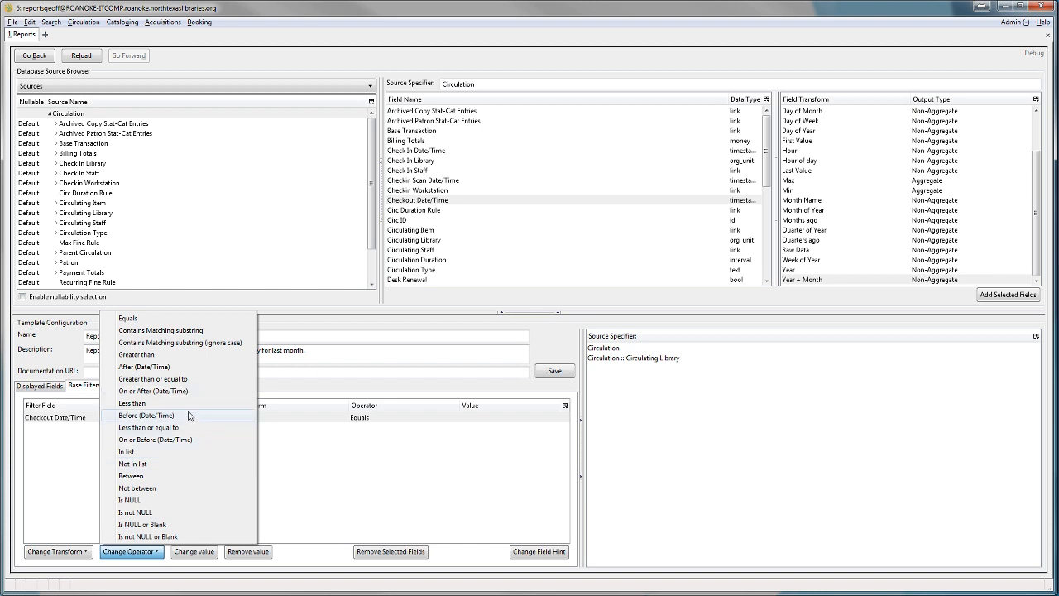
pyautogui.click(153, 476)
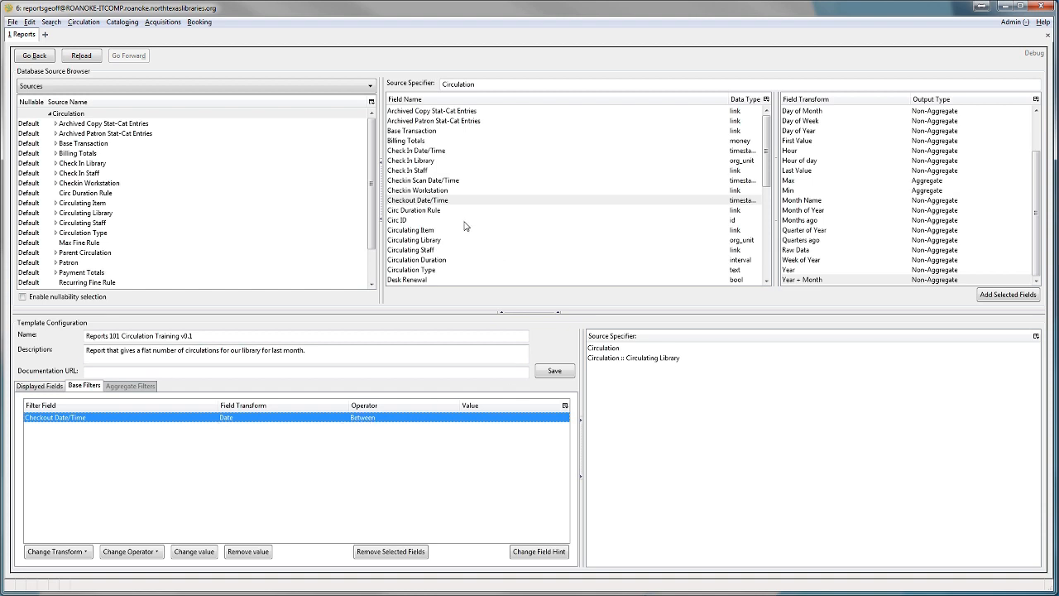
# Step: Add the Circulation source's Circulating Library as a Raw Data base filter and set its operator to In list
pyautogui.click(419, 241)
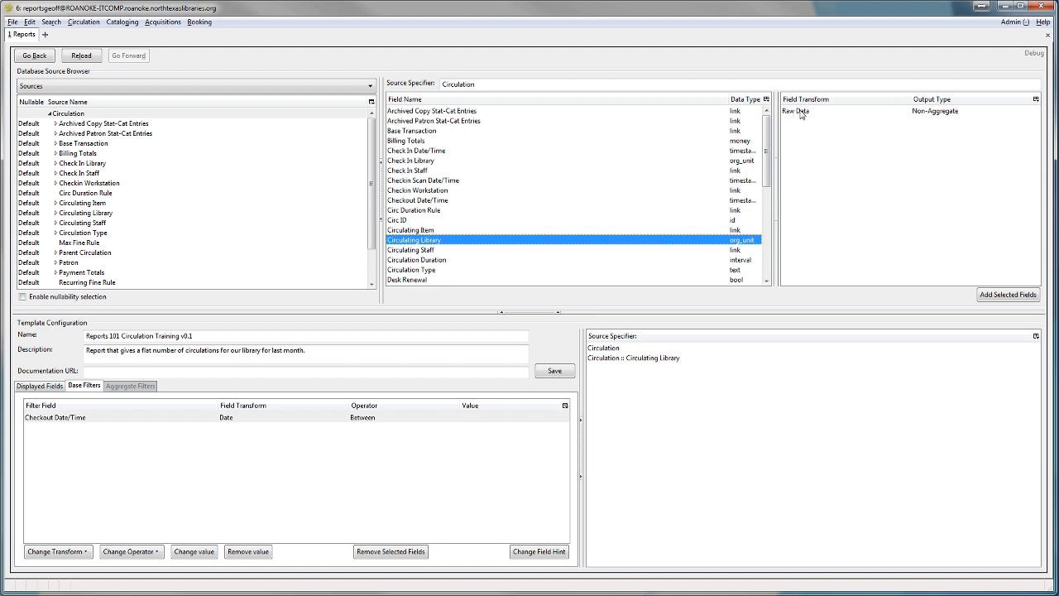
pyautogui.doubleClick(414, 245)
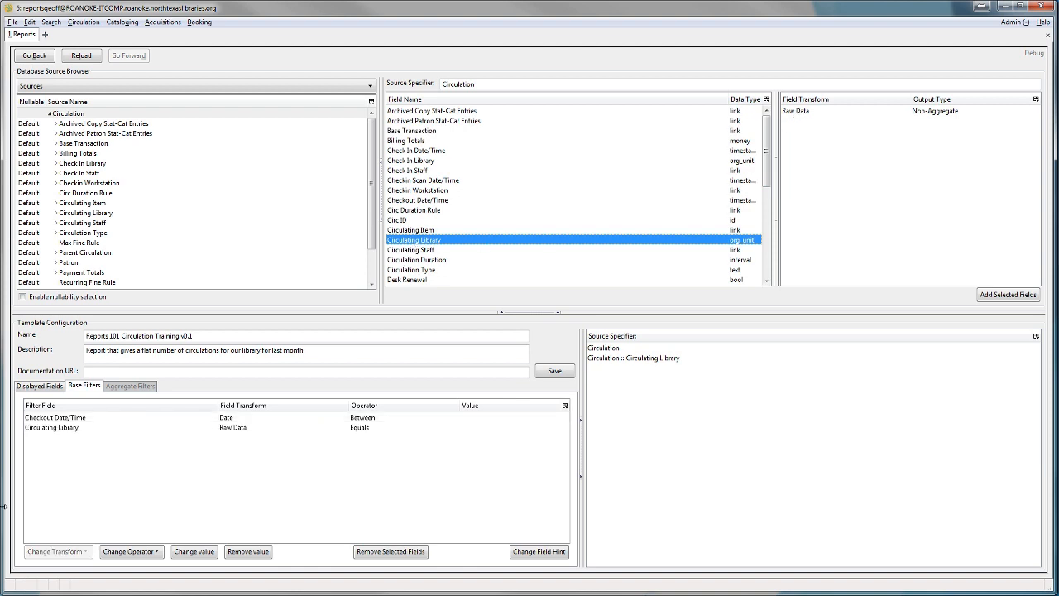
pyautogui.click(64, 429)
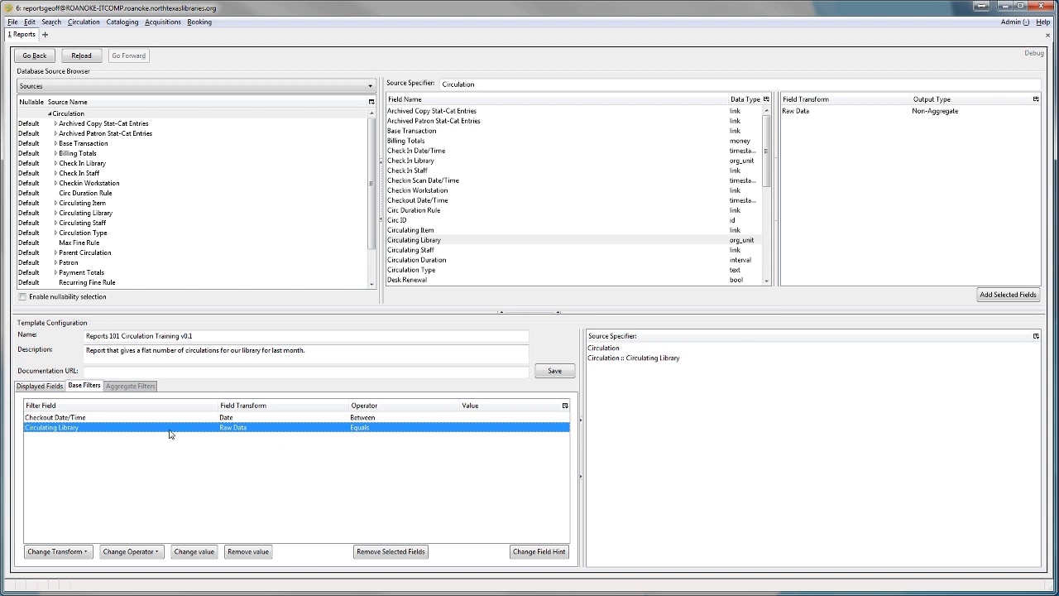
pyautogui.click(133, 559)
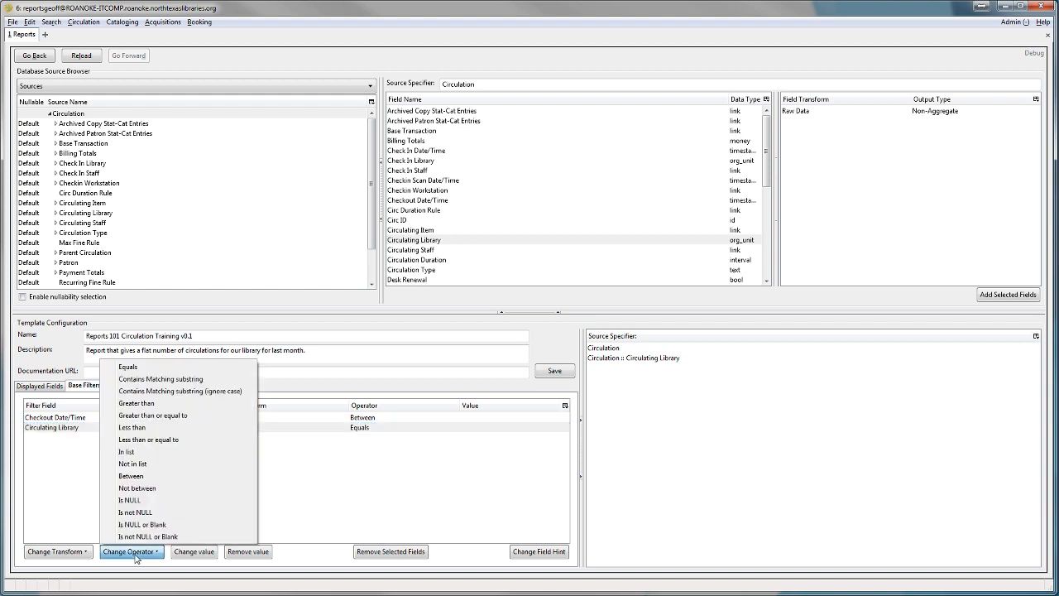
pyautogui.click(149, 453)
pyautogui.click(139, 552)
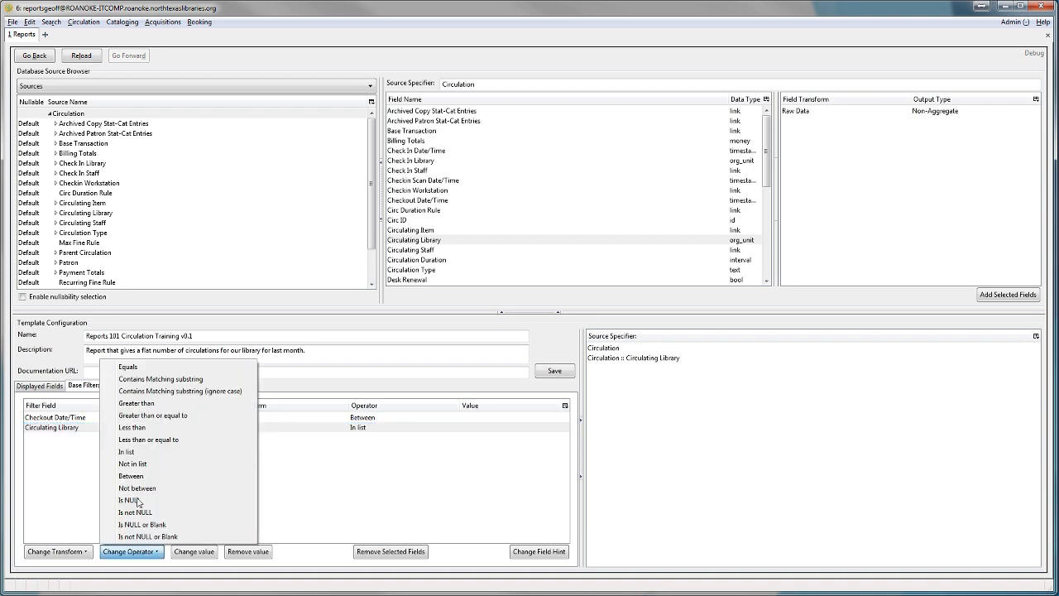
pyautogui.click(150, 452)
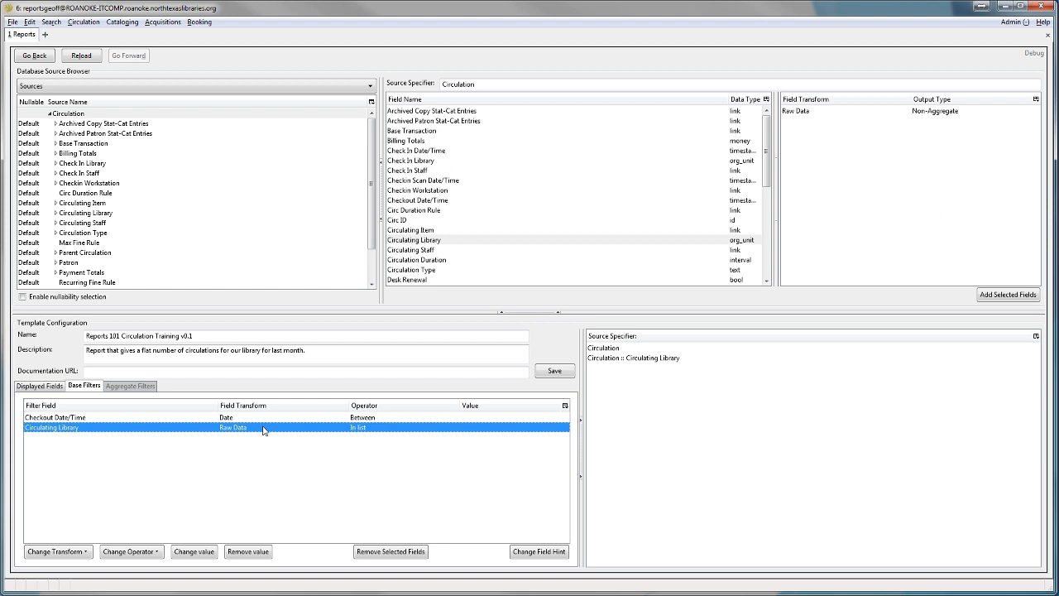
# Step: Show the template's displayed fields, switch to Notepad and insert the heading "Rough Description:" above the report description
pyautogui.click(38, 386)
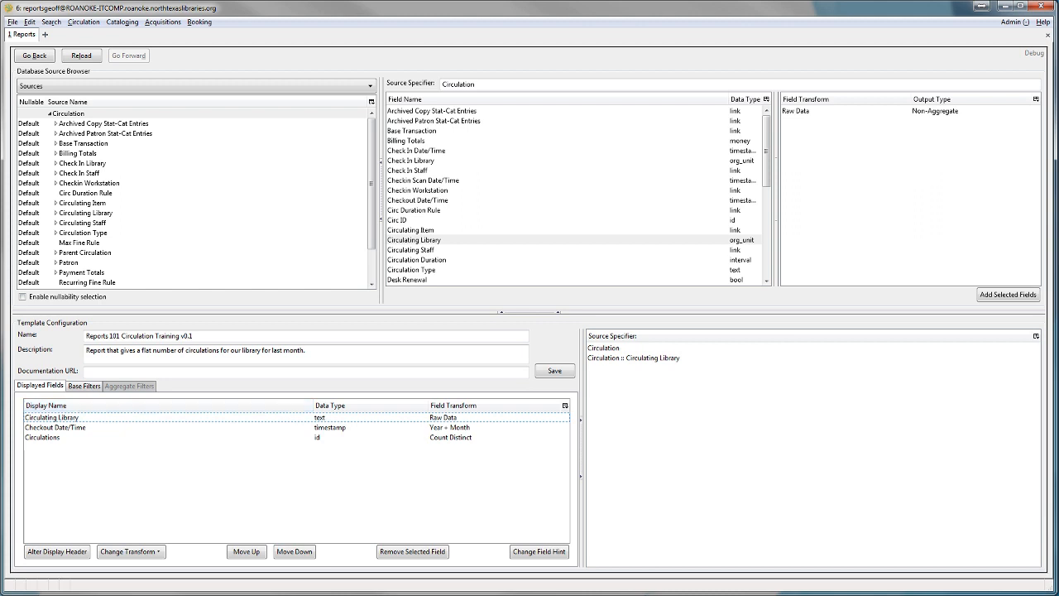
pyautogui.hotkey('alt', 'Tab')
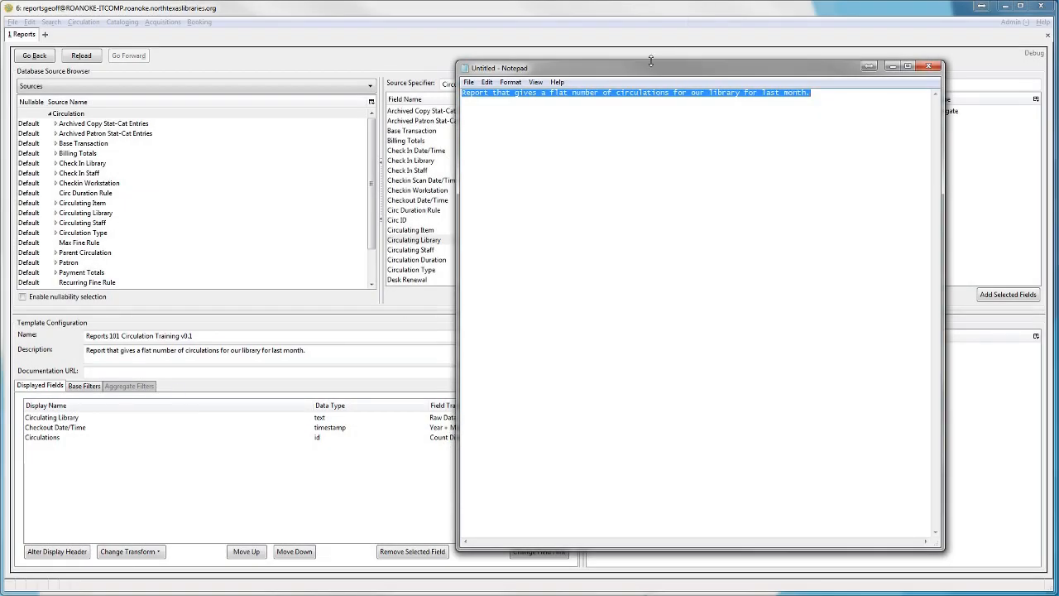
pyautogui.click(594, 173)
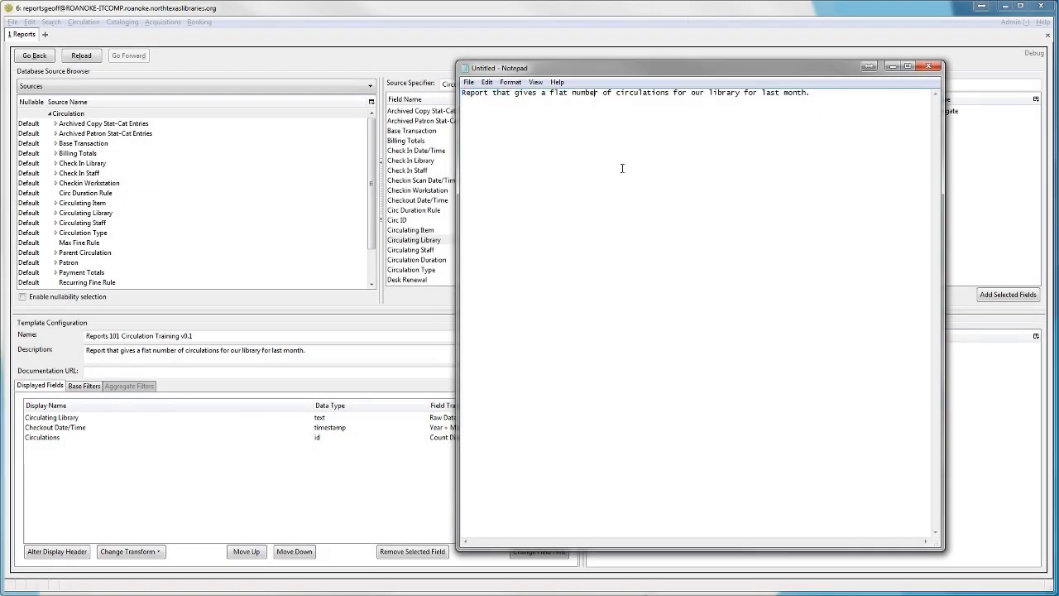
pyautogui.click(825, 93)
pyautogui.hotkey('ctrl', 'a')
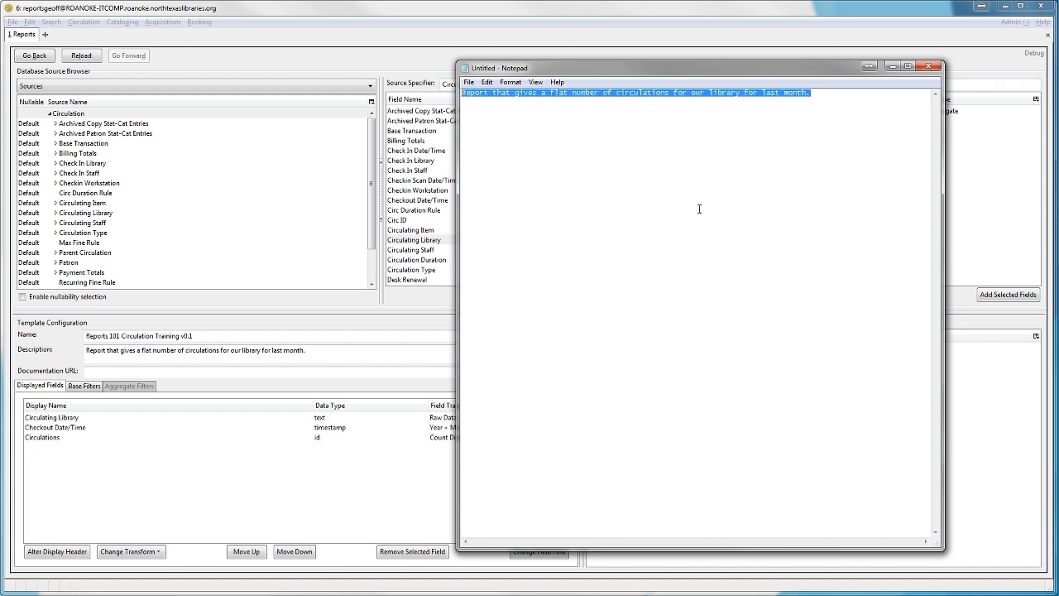
pyautogui.click(699, 208)
pyautogui.click(828, 89)
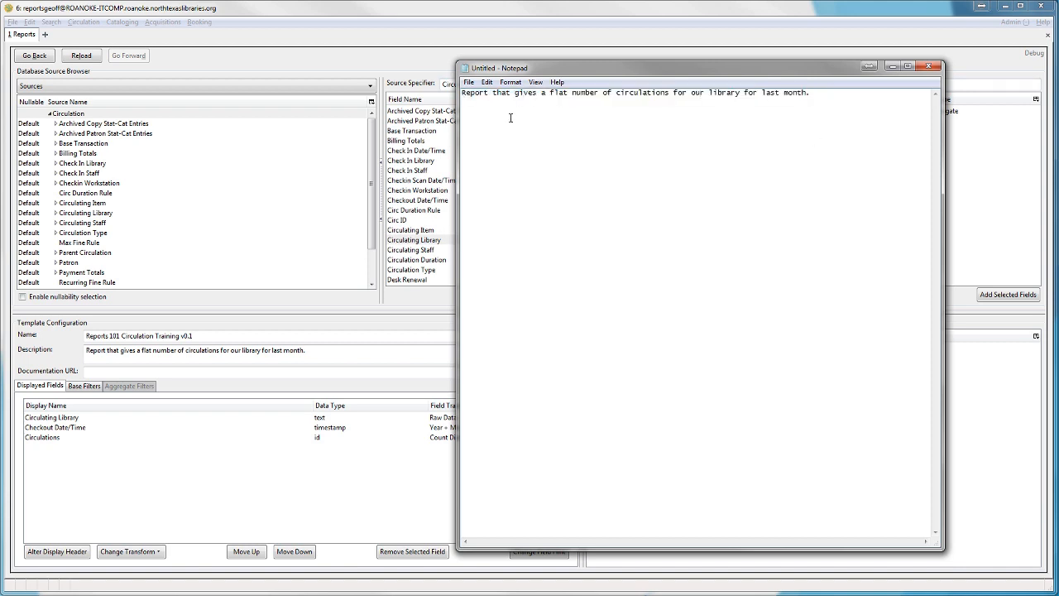
pyautogui.write('Rough Description:')
pyautogui.press('Return')
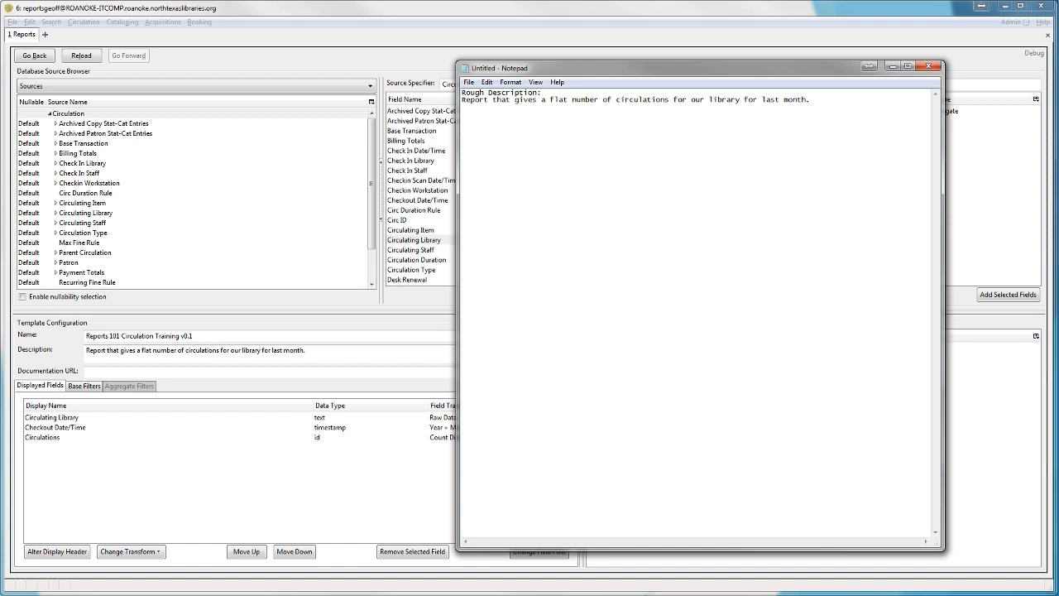
# Step: Add the headings "Display Fields:" and "Base Filters:" above the rough description, separated by blank lines
pyautogui.hotkey('ctrl', 'Home')
pyautogui.press('Return')
pyautogui.press('Return')
pyautogui.press('Return')
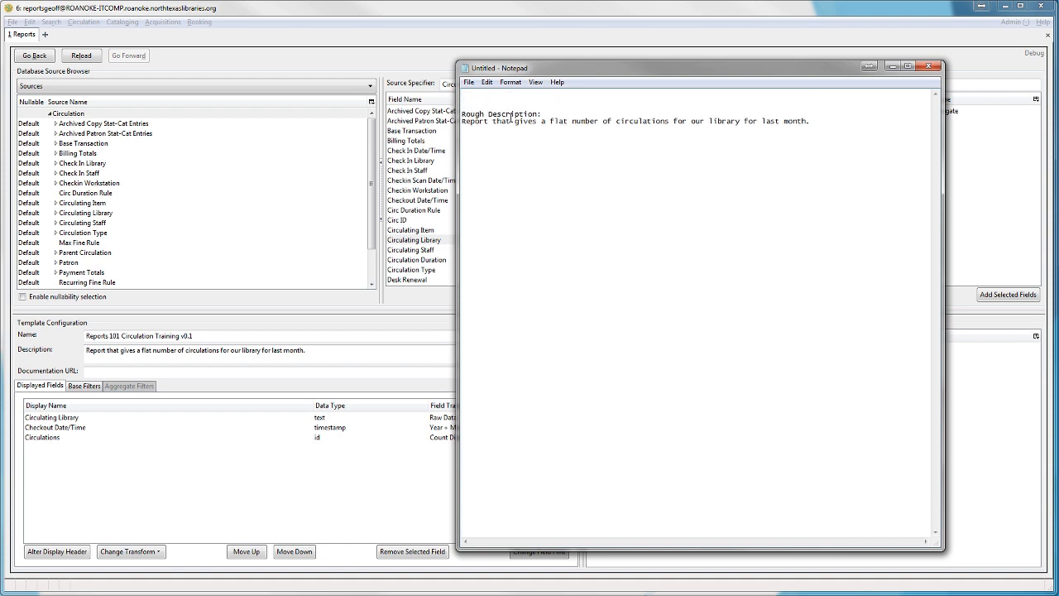
pyautogui.write('Display Fields:')
pyautogui.press('Return')
pyautogui.press('Return')
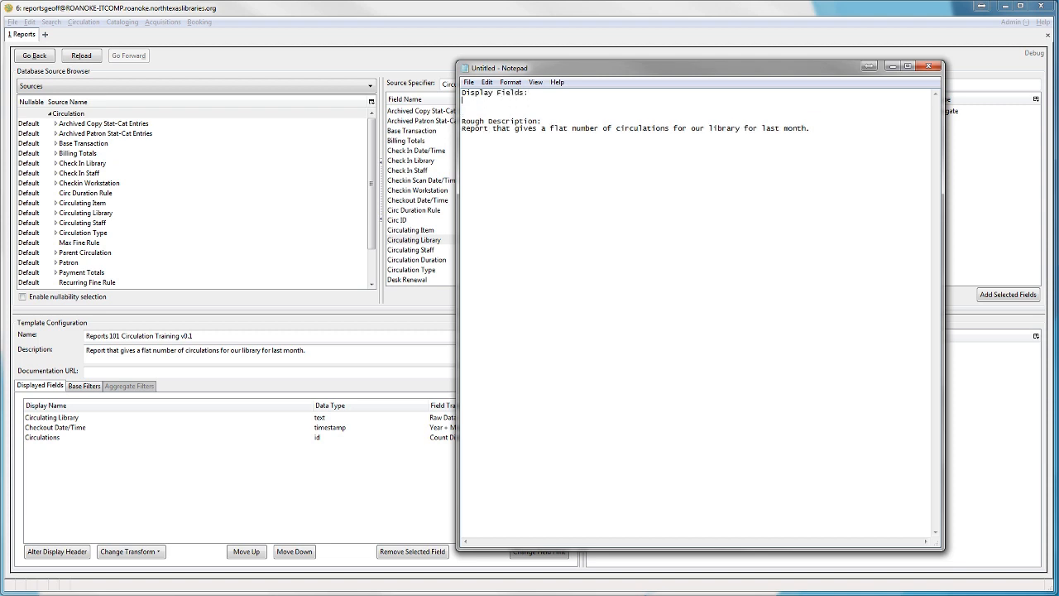
pyautogui.write('Base ')
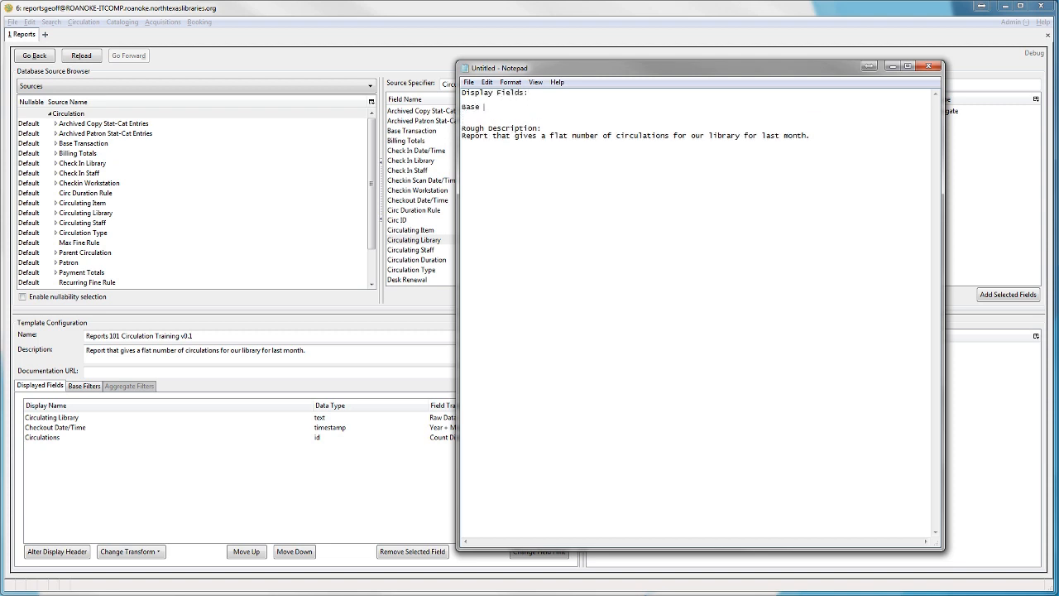
pyautogui.write('Filters:')
pyautogui.press('Return')
pyautogui.press('Return')
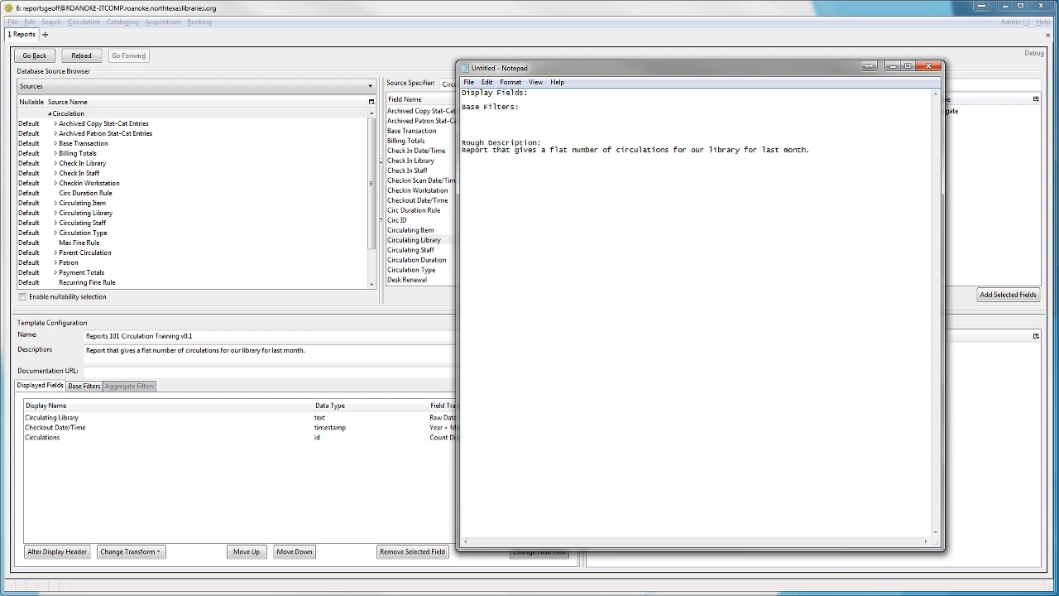
# Step: Add an "Aggregate Filters:" heading with the entry "NONE" and adjust the blank lines between the note's sections
pyautogui.write('Aggreat')
pyautogui.write('ate F')
pyautogui.write('ilter:')
pyautogui.press('Return')
pyautogui.write('NONE')
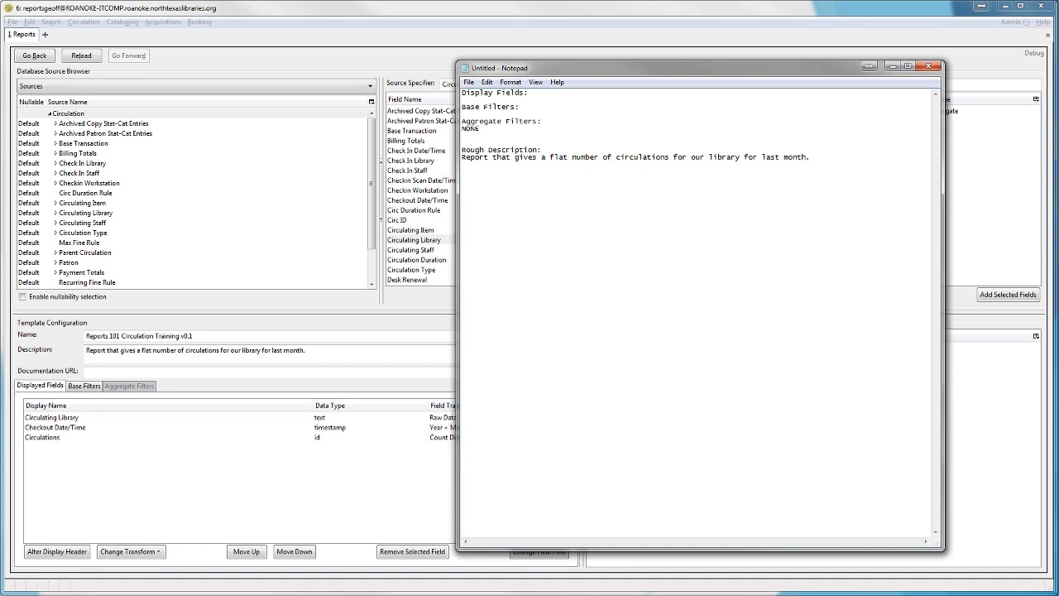
pyautogui.press('BackSpace')
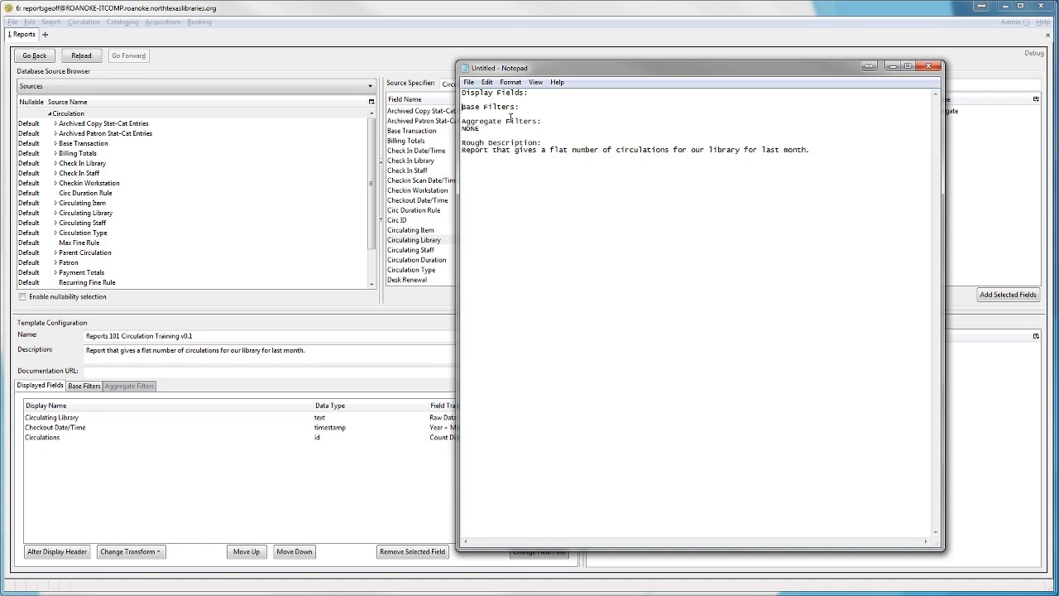
pyautogui.press('Return')
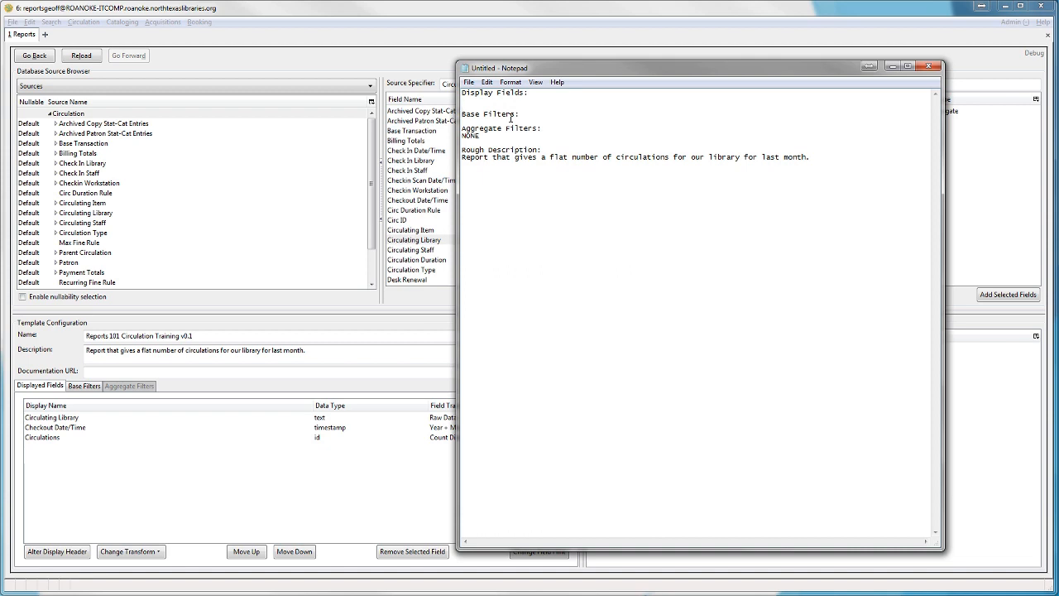
pyautogui.press('Return')
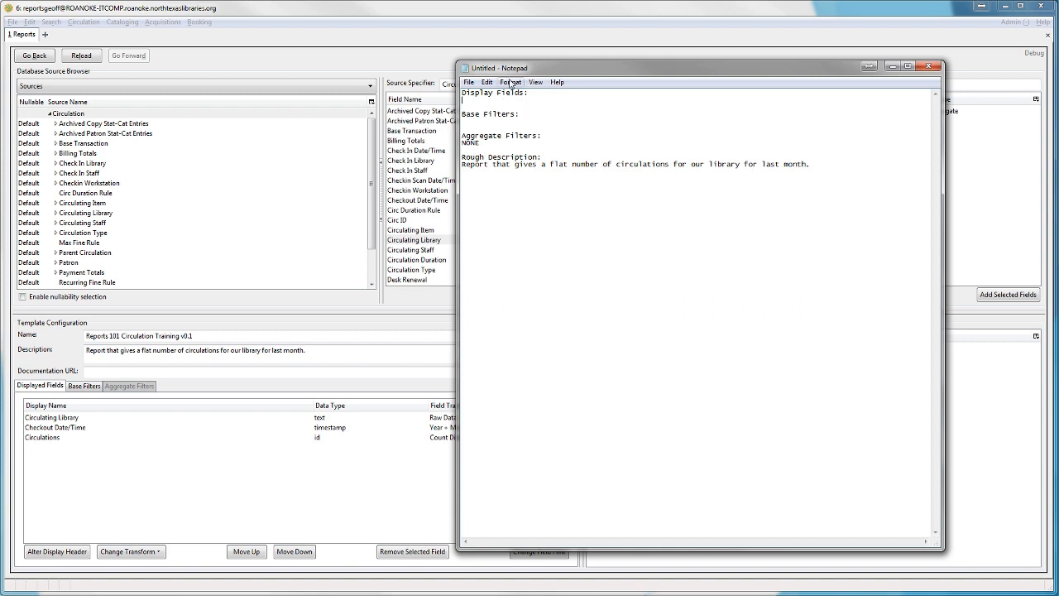
# Step: Under Display Fields, enter "Circulation -> Circulating Library -> Name, text, Raw Data"
pyautogui.moveTo(547, 71); pyautogui.dragTo(587, 65)
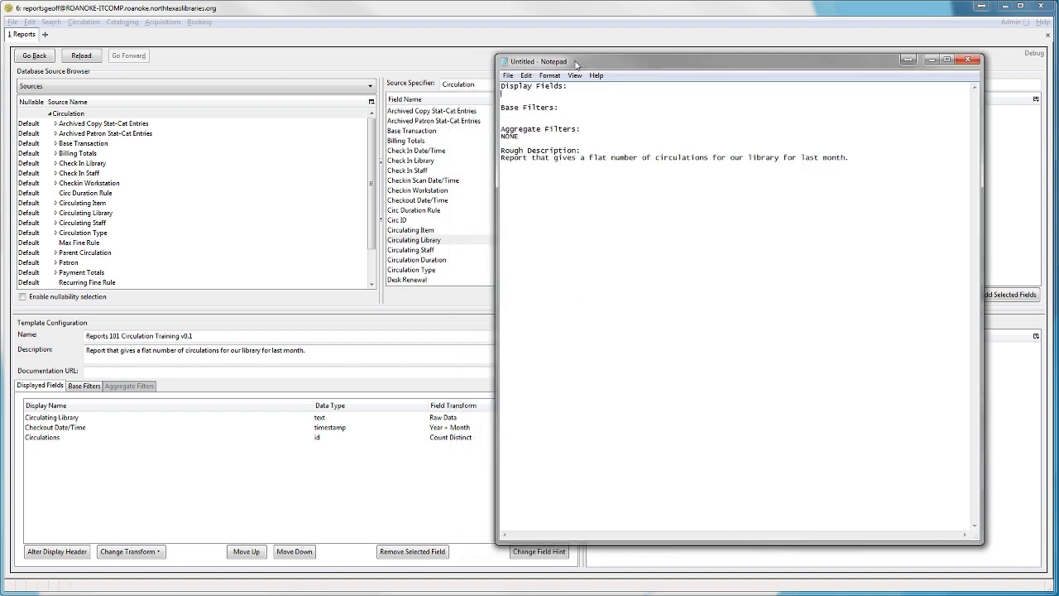
pyautogui.click(506, 94)
pyautogui.write('C')
pyautogui.write('Circulation ->')
pyautogui.write('Circulating Library -> Name')
pyautogui.write(', text')
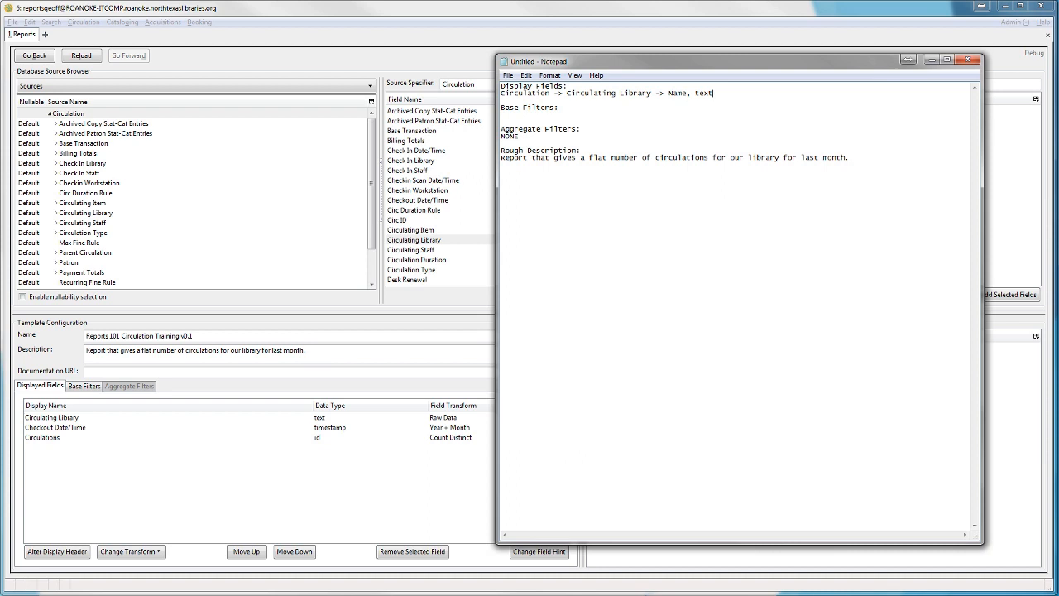
pyautogui.write(', Raw Data')
pyautogui.press('Return')
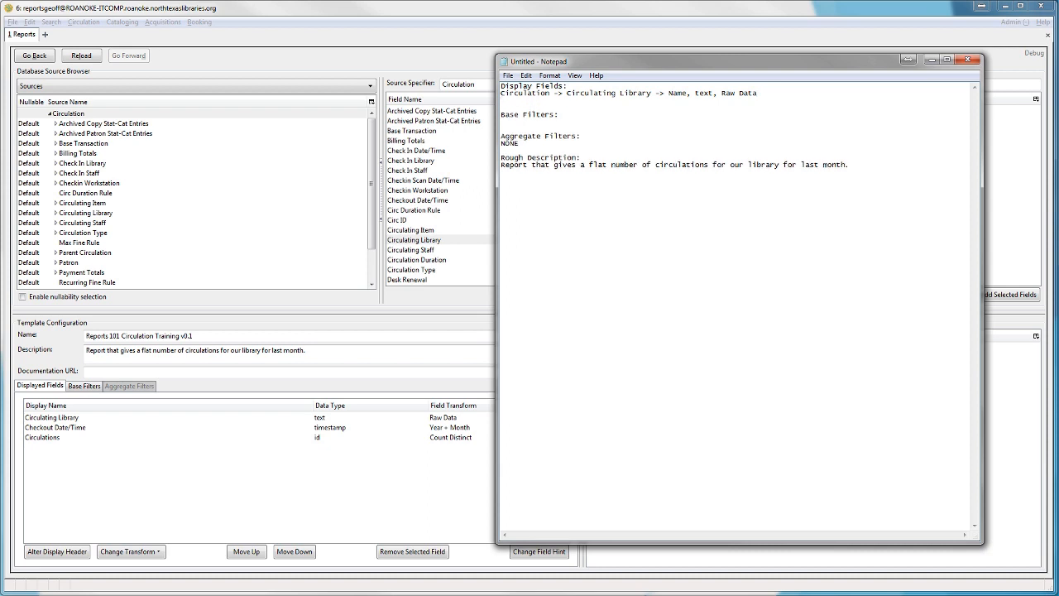
# Step: Add the display field lines "Circulation -> Checkout Date/Time, timestamp, Year + Month" and "Circulation -> Circ ID, id, Count Distinct"
pyautogui.write('Circulation -> Checkout Date/Time')
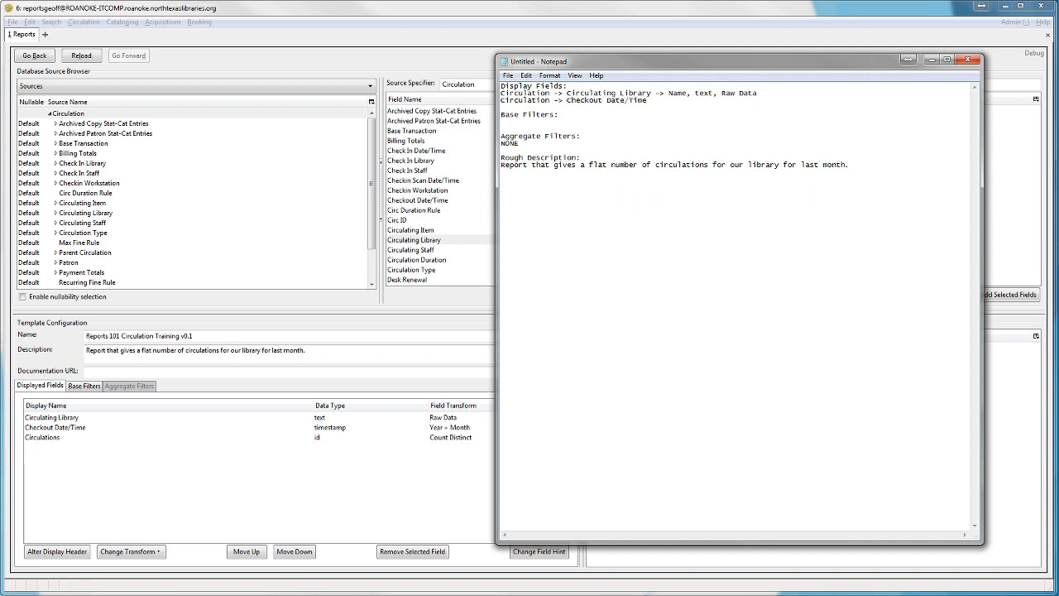
pyautogui.write(', timestamp, Year + Month')
pyautogui.press('Return')
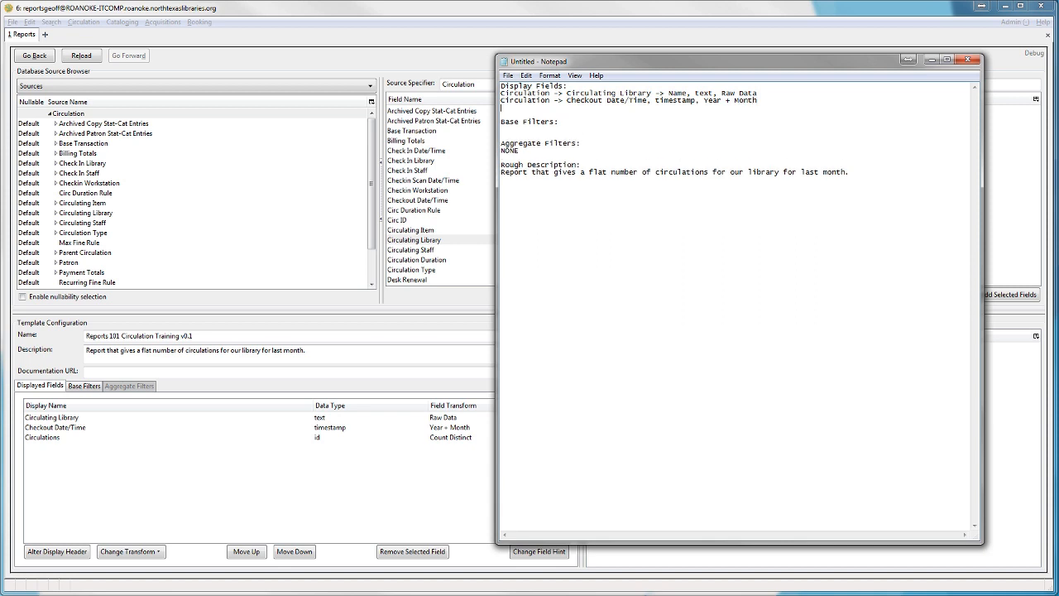
pyautogui.write('Circulation -> Circ ID, id, Count Distinct')
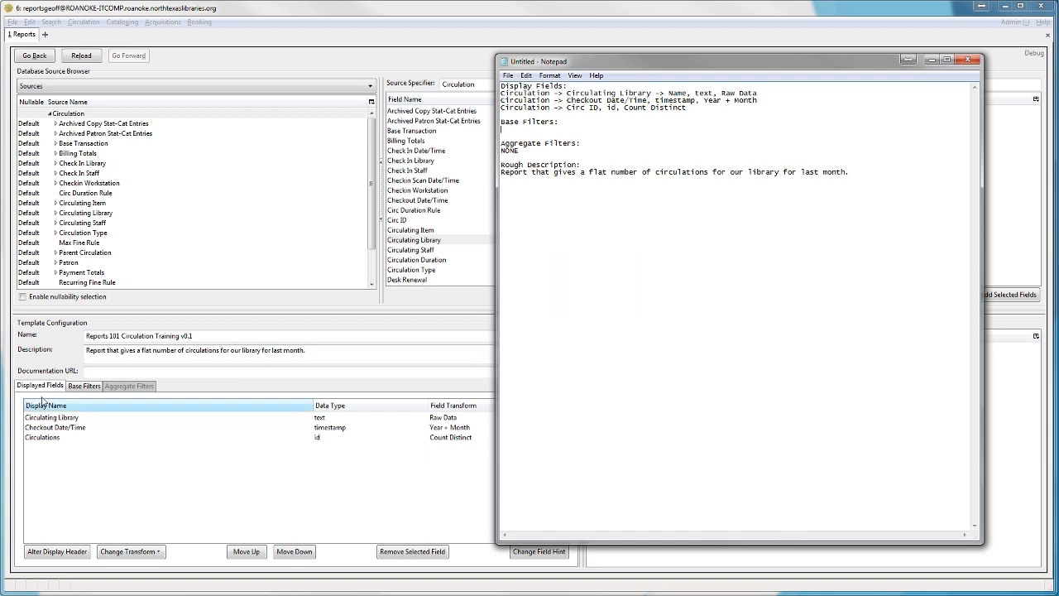
# Step: Show the template's base filters and enter "Circulation -> Checkout Date/Time, Date, Between" under Base Filters in the Notepad note
pyautogui.click(82, 386)
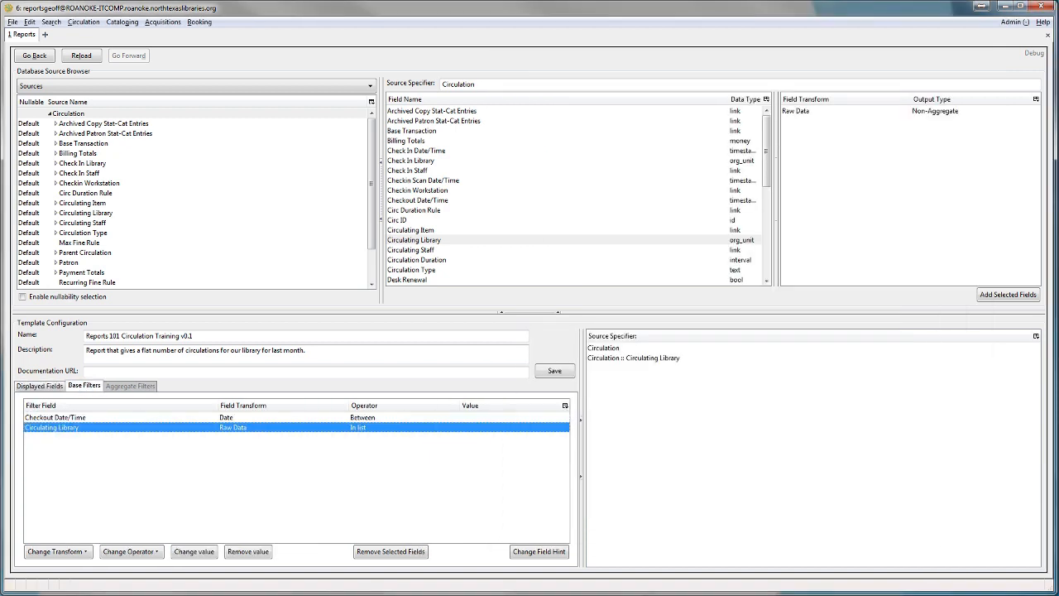
pyautogui.hotkey('alt', 'Tab')
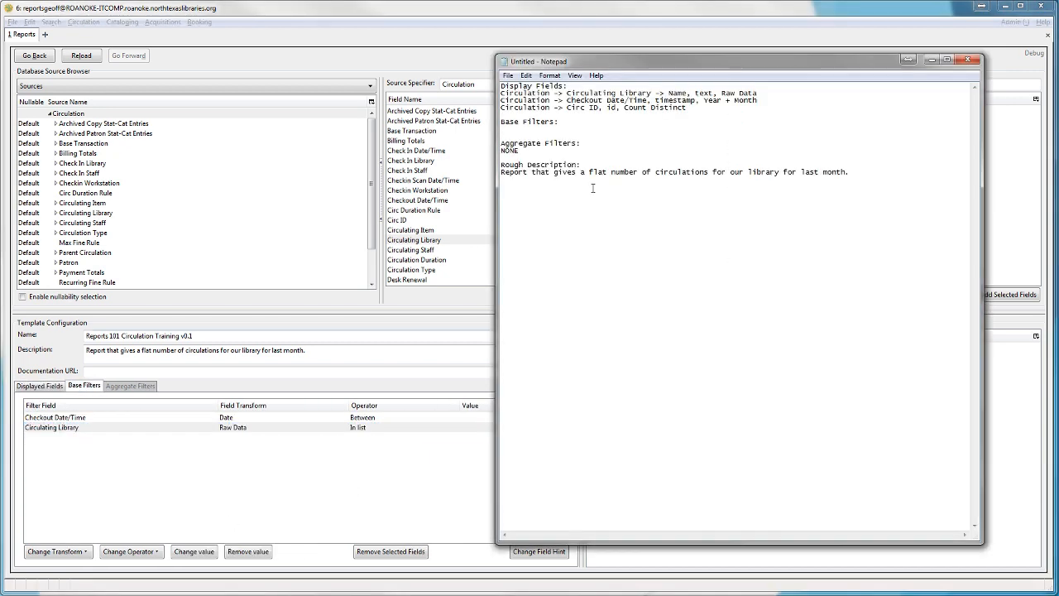
pyautogui.click(547, 131)
pyautogui.write('Circulation -> Checkout Date/T')
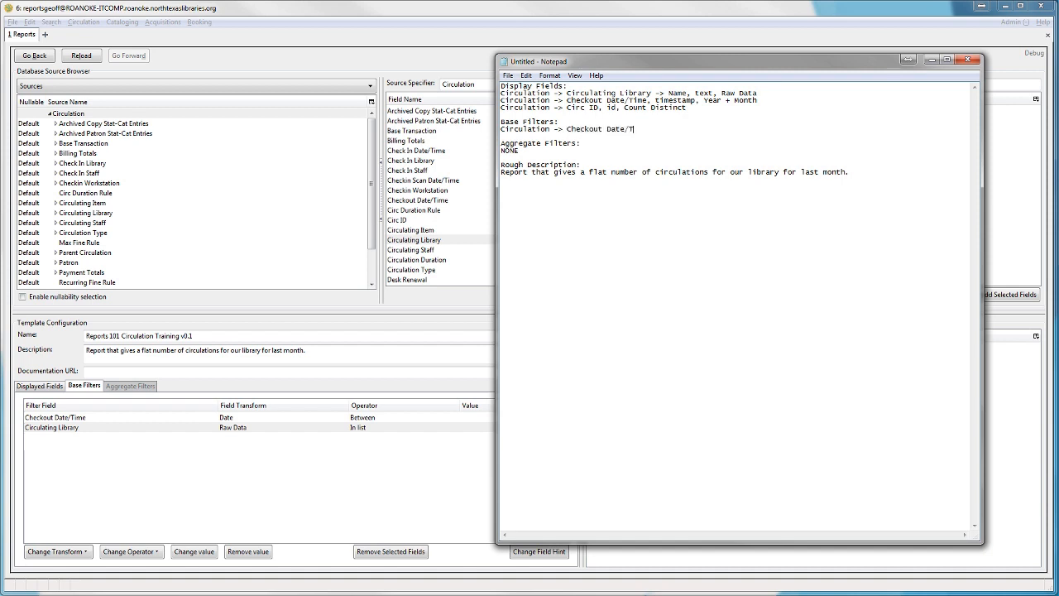
pyautogui.write('ime, Date')
pyautogui.write(', Between')
pyautogui.moveTo(632, 65); pyautogui.dragTo(680, 59)
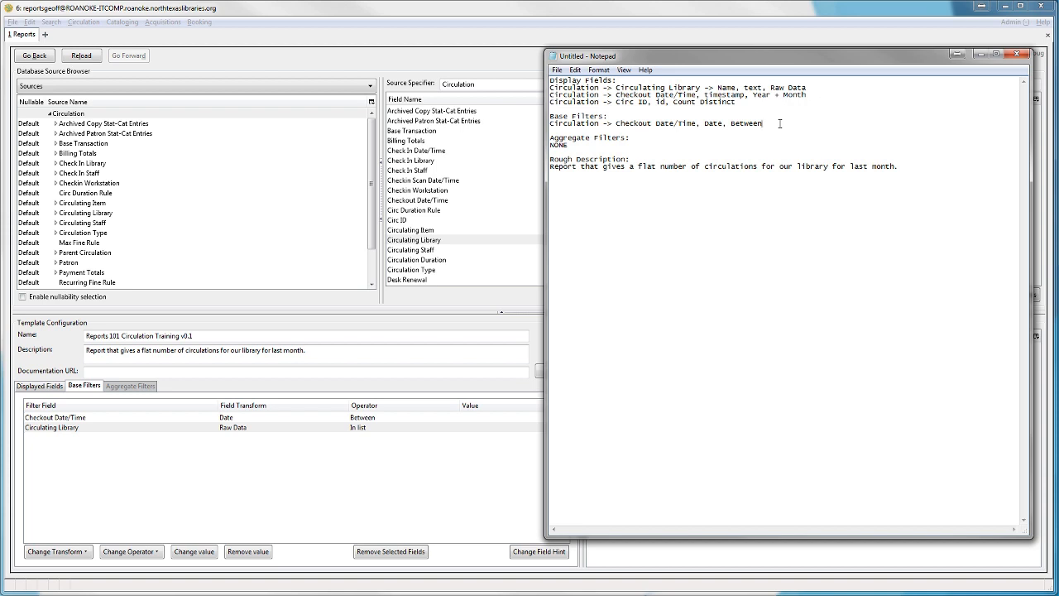
# Step: Add the line "Circulation -> Circulating Library, Raw Data, In list" under Base Filters in the note
pyautogui.press('Return')
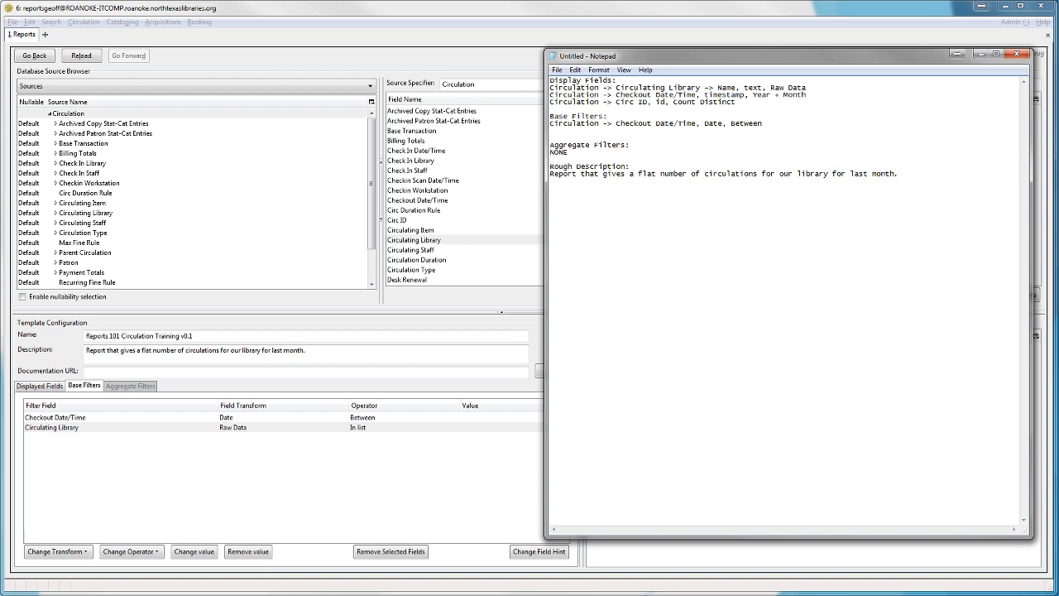
pyautogui.write('Circulation -> Circulating Library, Raw Data, In list')
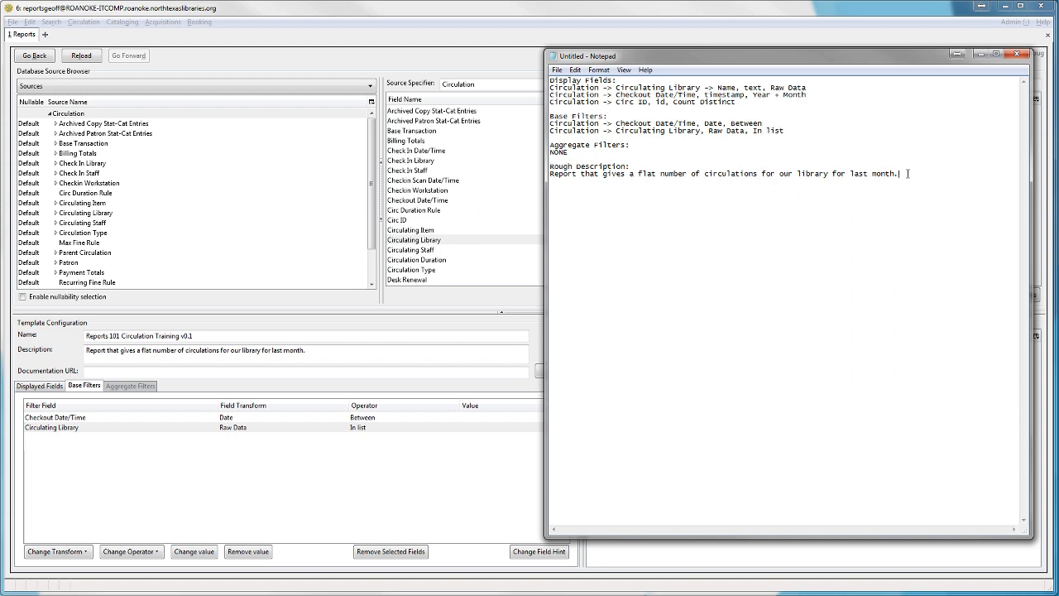
# Step: Copy the entire Notepad note and replace the report template's description with it
pyautogui.moveTo(902, 174); pyautogui.dragTo(496, 80)
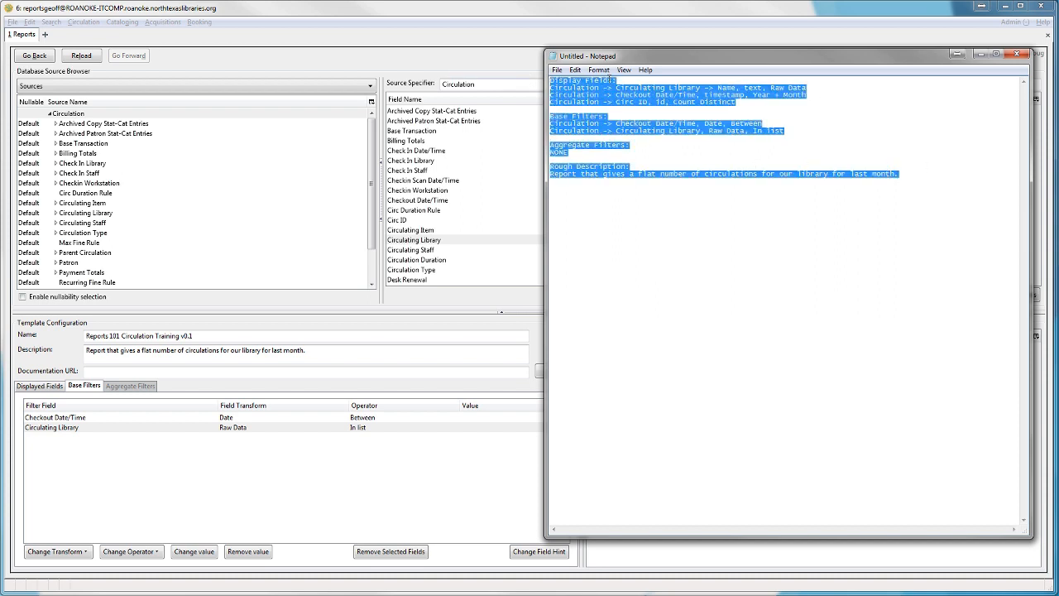
pyautogui.click(318, 348)
pyautogui.moveTo(319, 349); pyautogui.dragTo(43, 347)
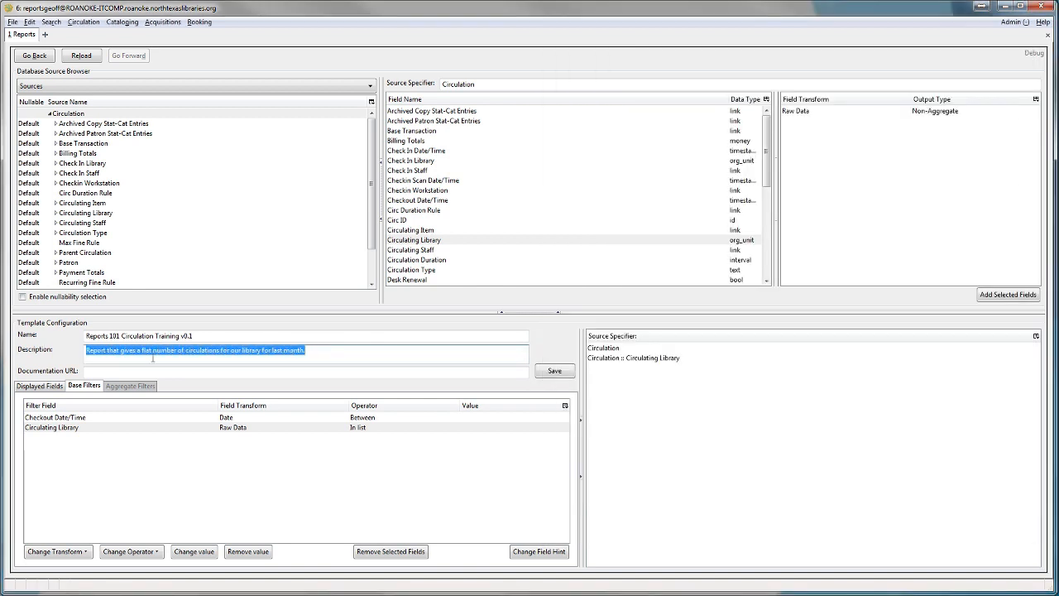
pyautogui.write('Rough Description: Report that gives a flat number of circulations for our library for last month.')
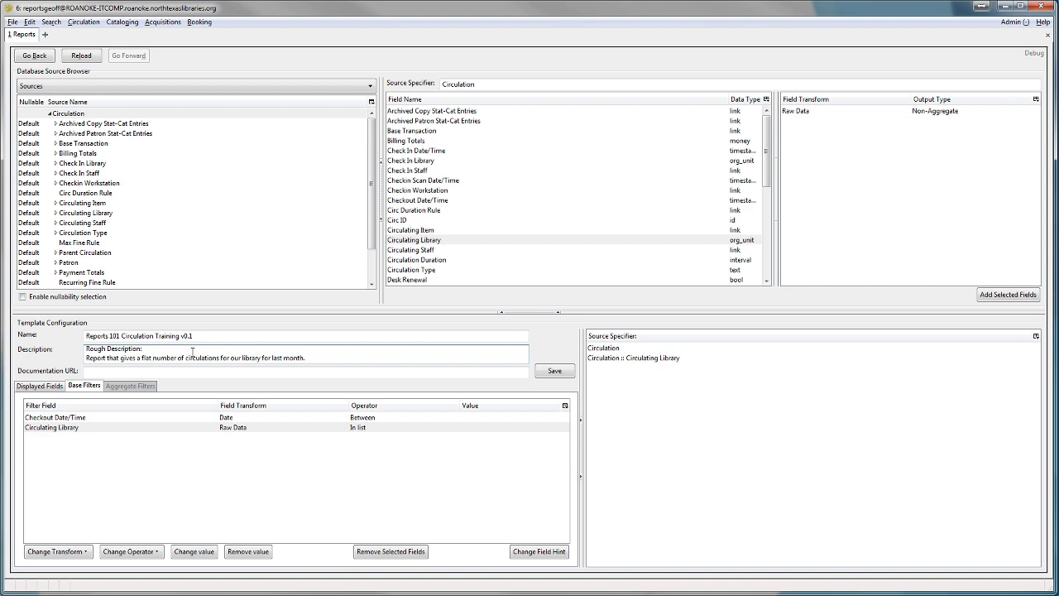
# Step: Save the template, reviewing its name and description in the confirmation before accepting
pyautogui.click(555, 372)
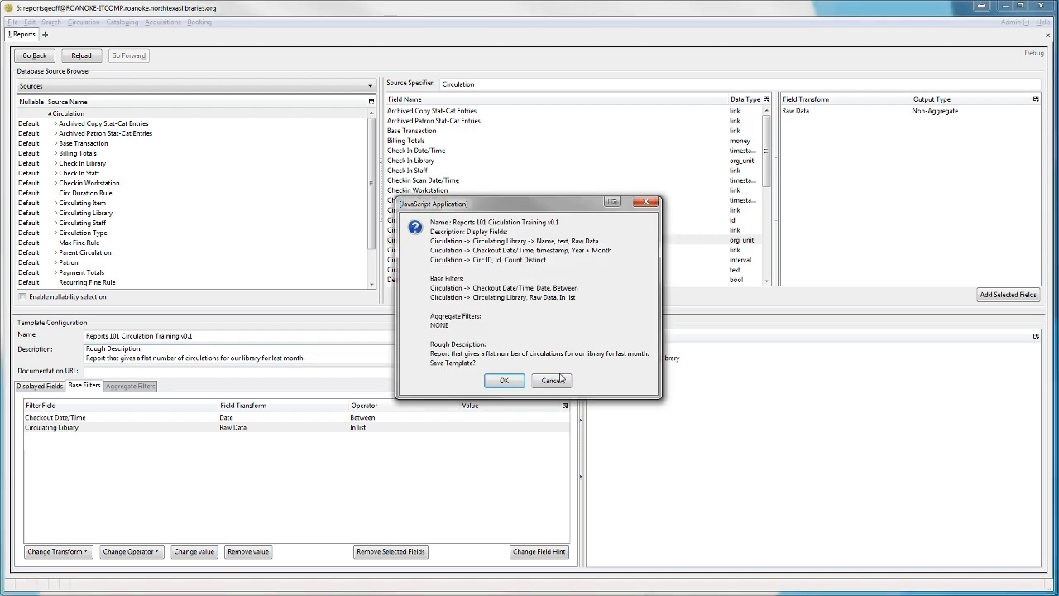
pyautogui.moveTo(432, 221); pyautogui.dragTo(554, 222)
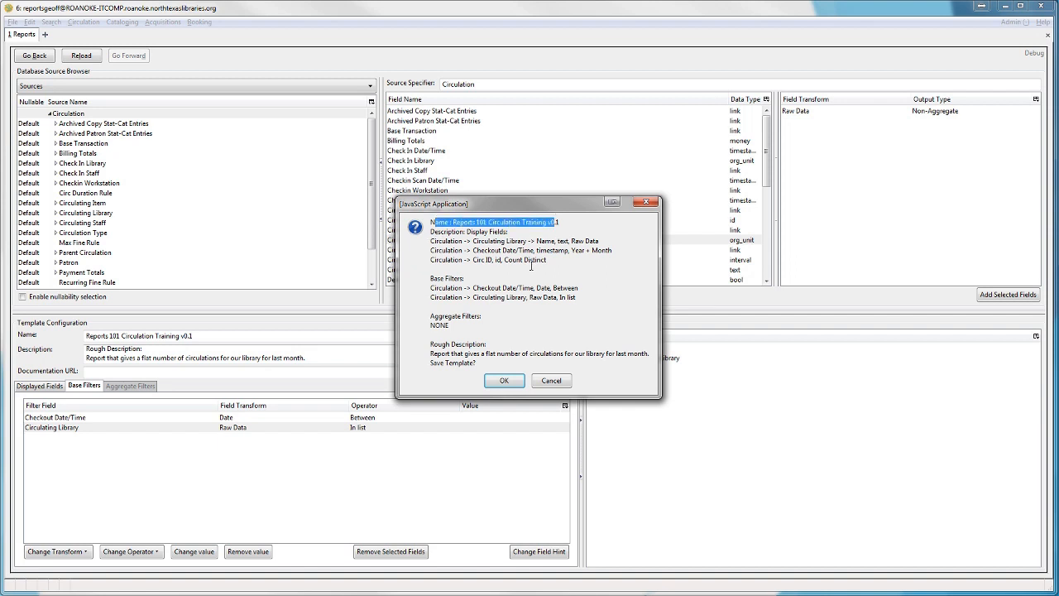
pyautogui.click(431, 237)
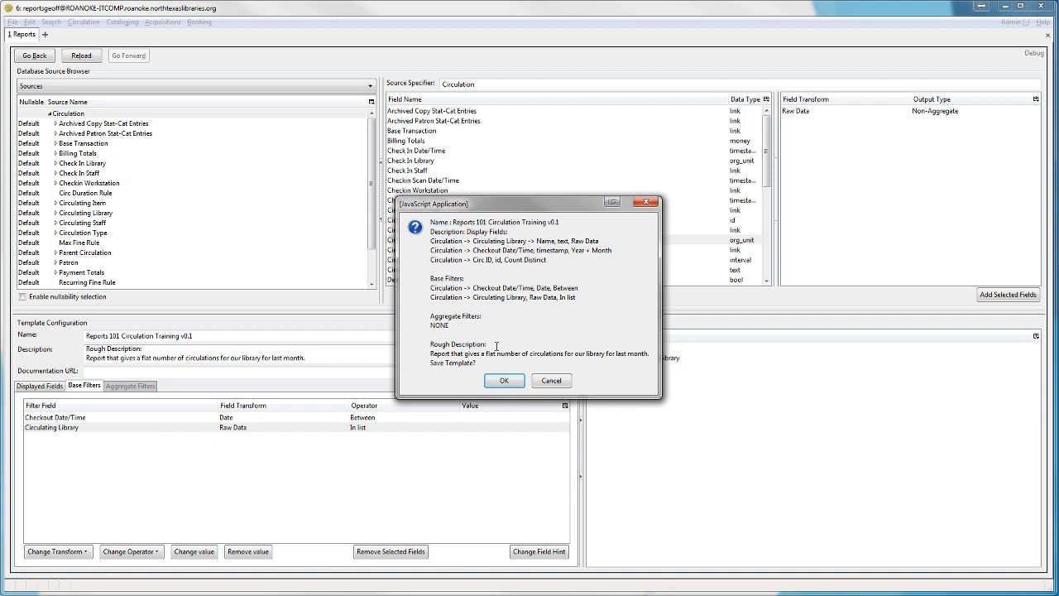
pyautogui.moveTo(430, 362); pyautogui.dragTo(478, 364)
pyautogui.click(522, 359)
pyautogui.click(518, 380)
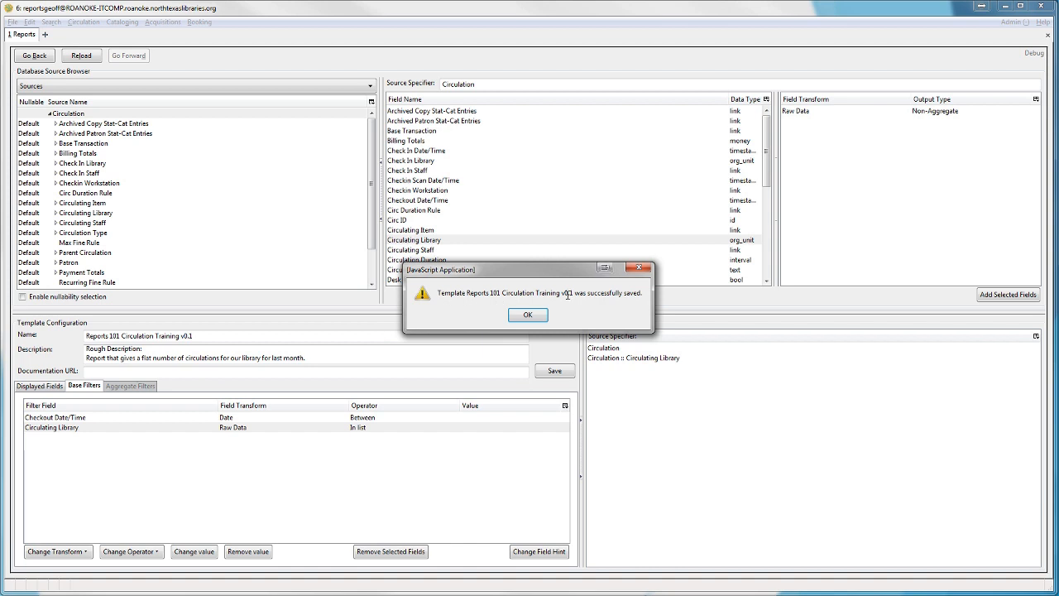
pyautogui.click(537, 318)
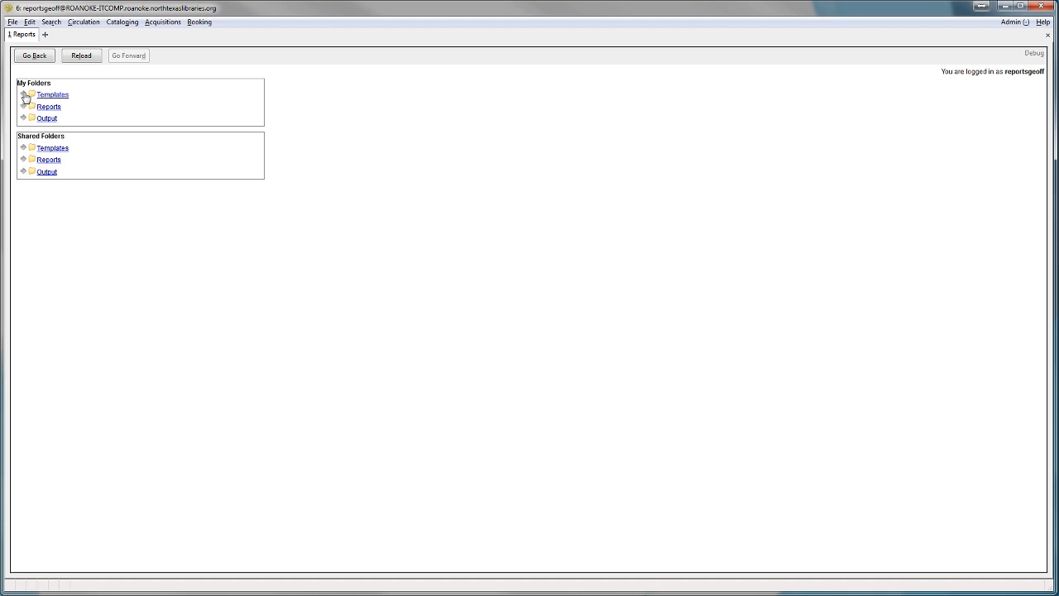
# Step: Open the 101-WIP template folder and start a new report from the template "Reports 101 Circulation Training v0.1"
pyautogui.click(24, 96)
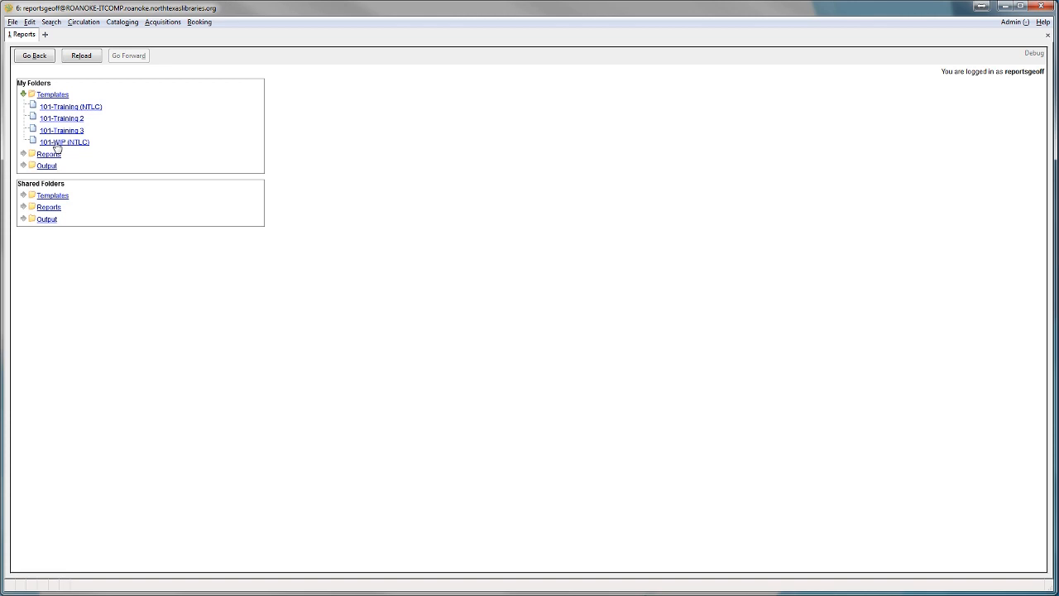
pyautogui.click(56, 142)
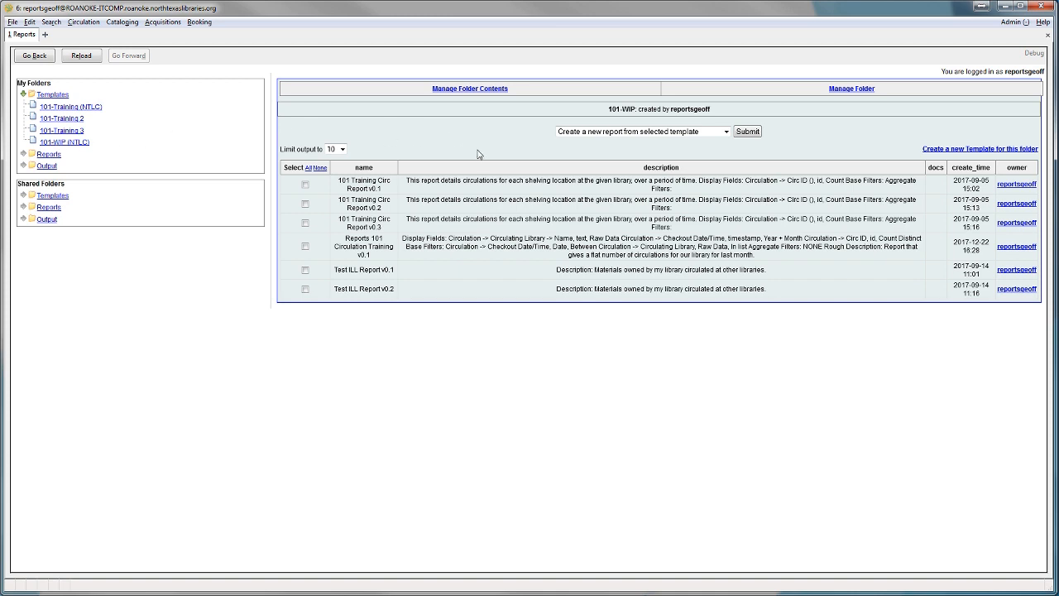
pyautogui.moveTo(346, 238); pyautogui.dragTo(395, 256)
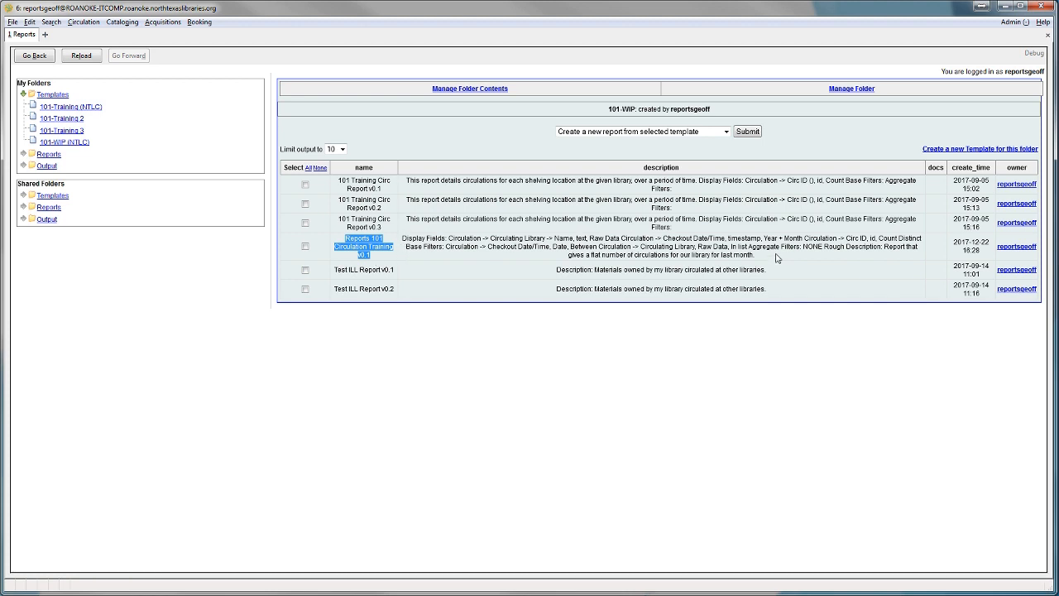
pyautogui.click(352, 257)
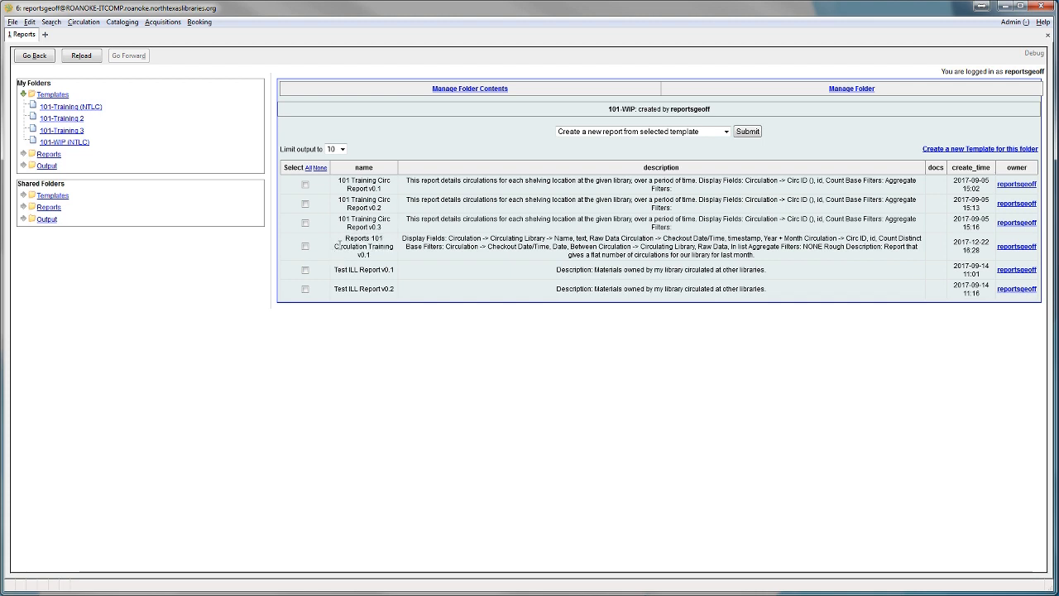
pyautogui.click(304, 248)
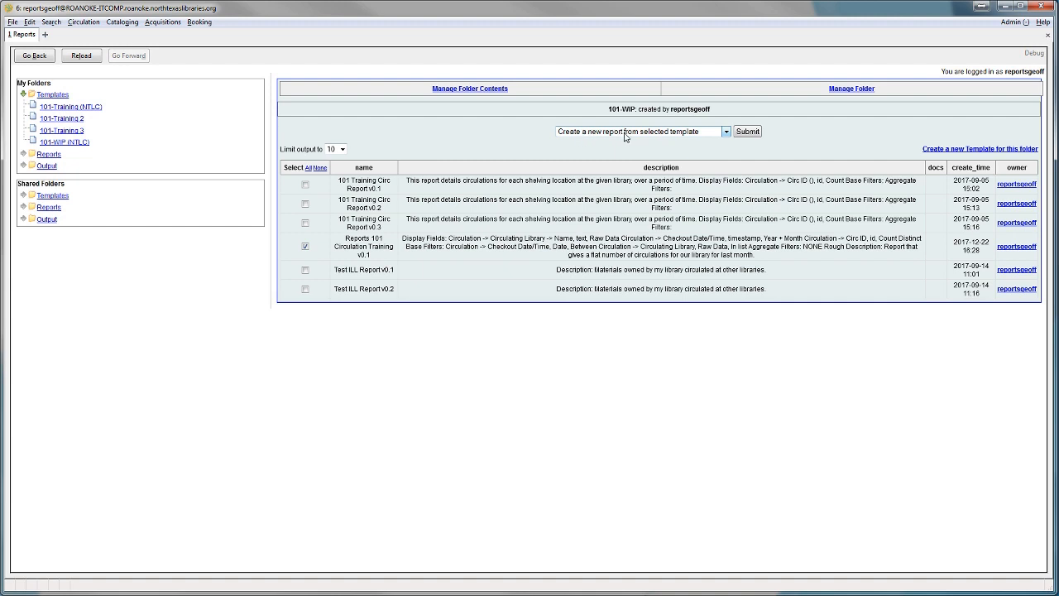
pyautogui.click(748, 132)
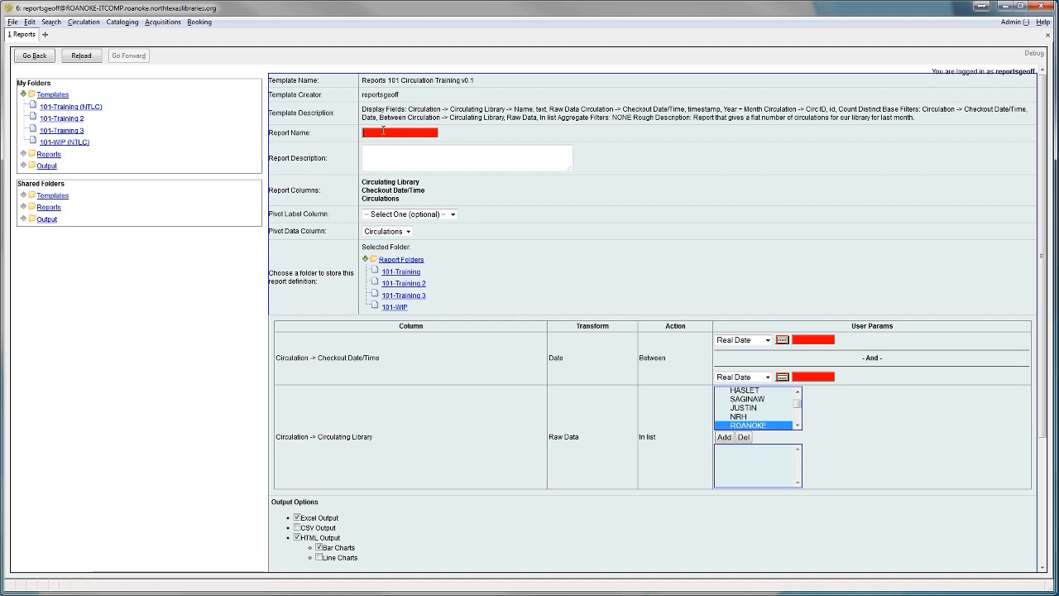
# Step: Name the report "Reports 101 Circ Training 1" and enter the description "This is where the report description goes."
pyautogui.write('Reports')
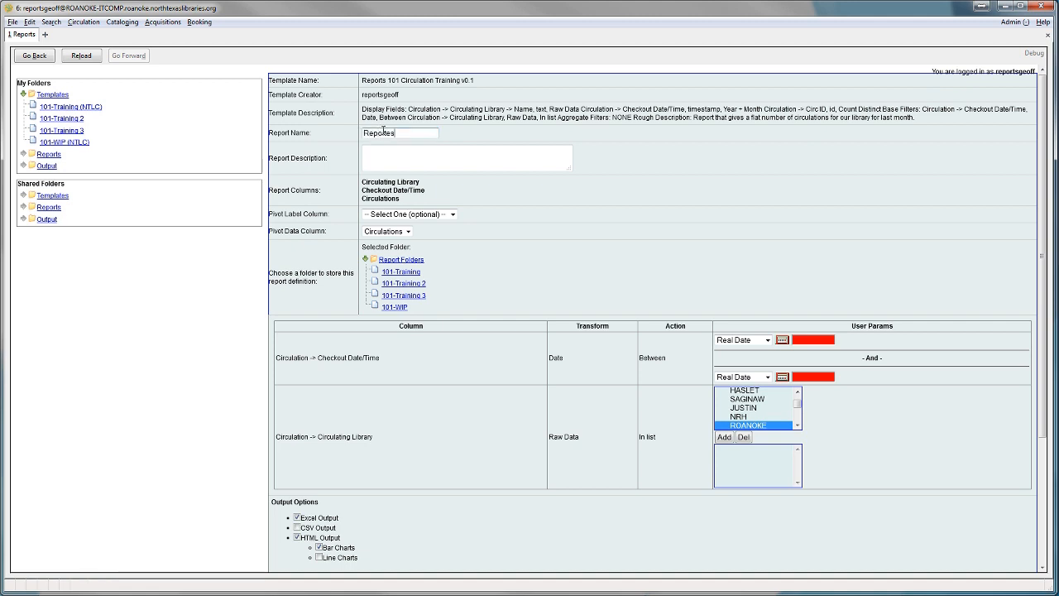
pyautogui.write(' 101 Circ Training 1')
pyautogui.click(450, 157)
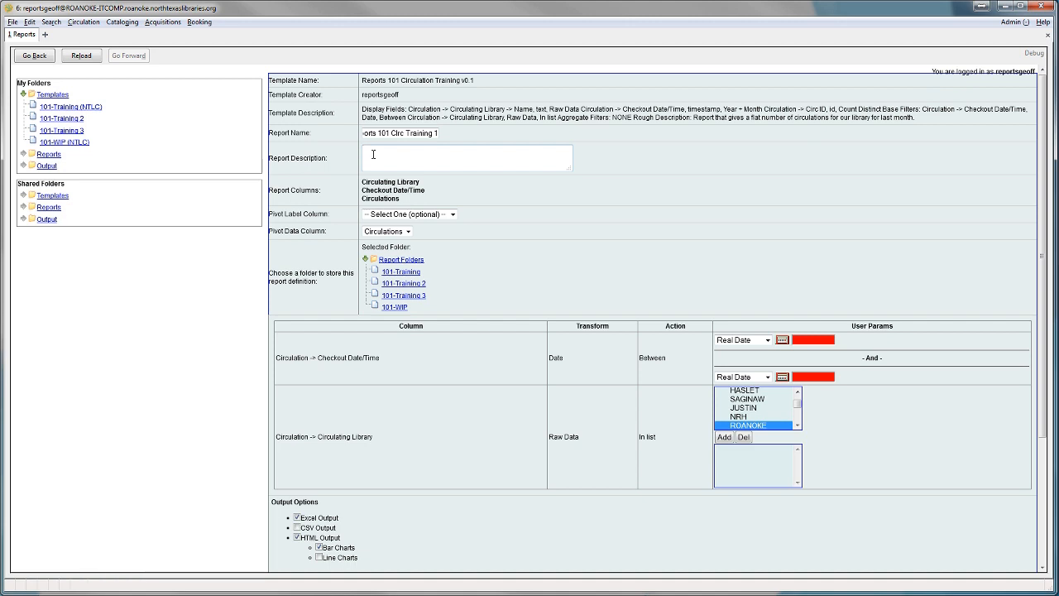
pyautogui.write('This')
pyautogui.write('is where the report descr')
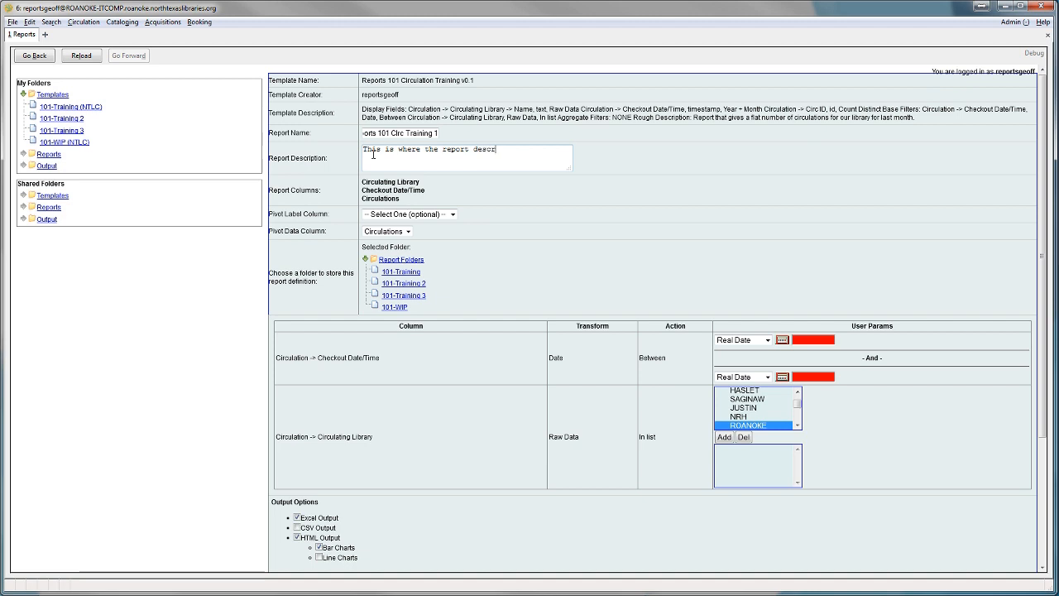
pyautogui.write('iption goes.')
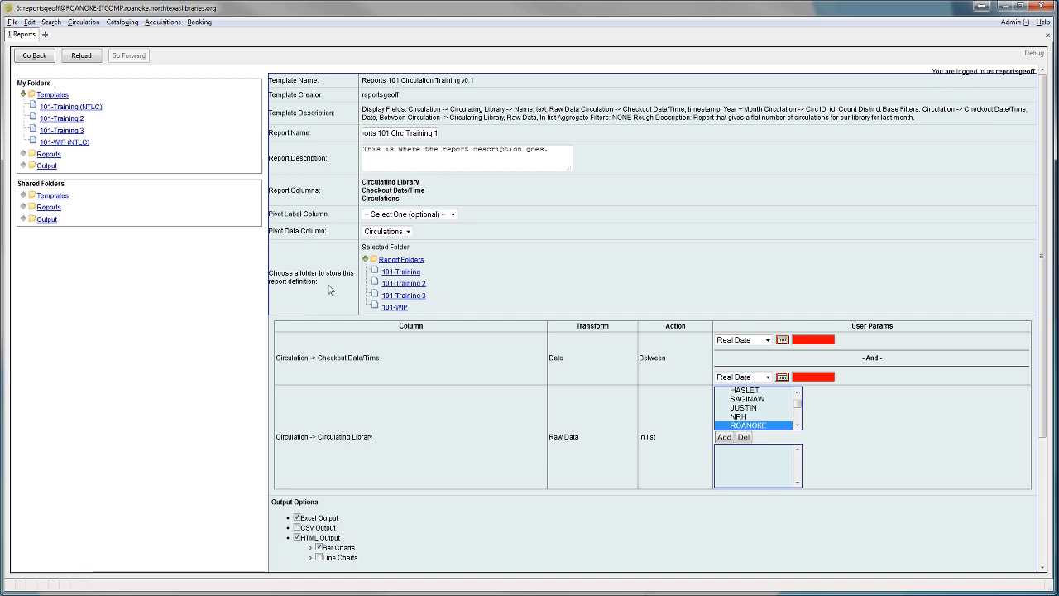
# Step: Choose the 101-WIP report folder for storing the report definition
pyautogui.moveTo(361, 247); pyautogui.dragTo(434, 249)
pyautogui.click(440, 251)
pyautogui.click(395, 309)
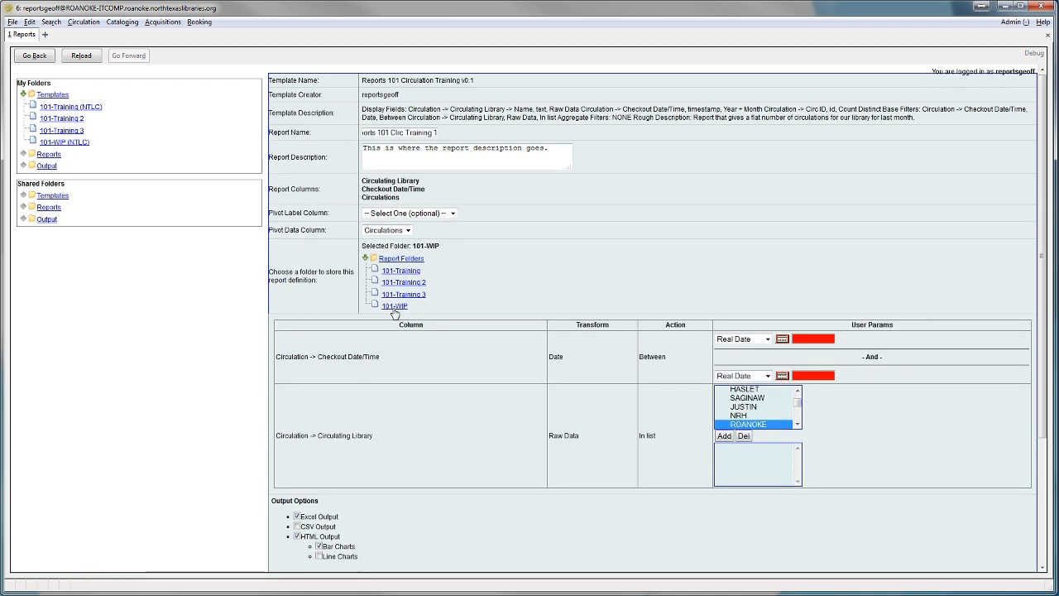
# Step: Try Relative Date for the start of the Checkout Date/Time range, look through its day options, and return to Real Date
pyautogui.scroll(-1, 524, 330)
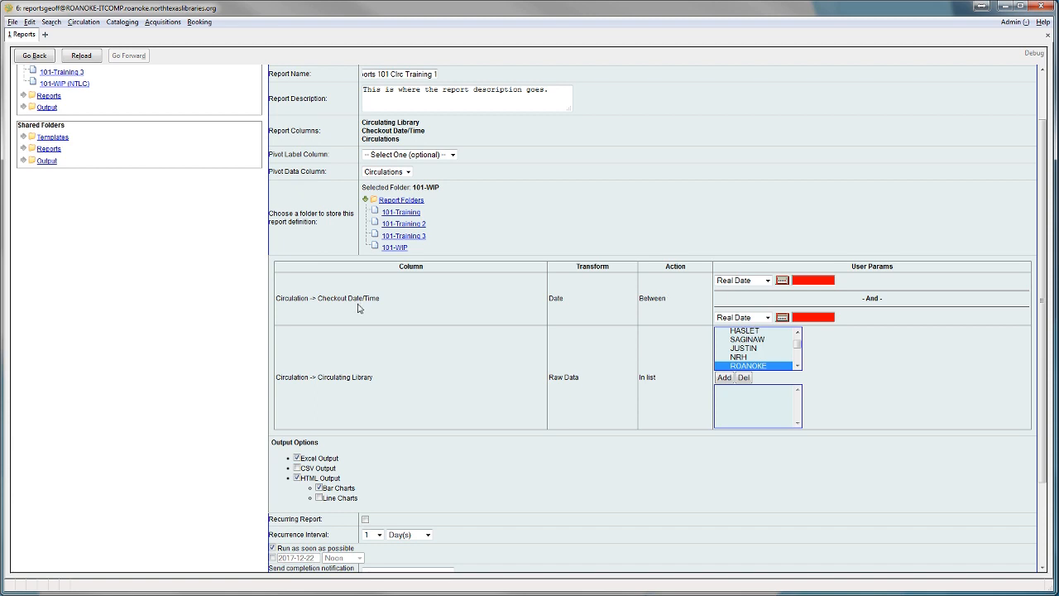
pyautogui.moveTo(277, 299); pyautogui.dragTo(394, 303)
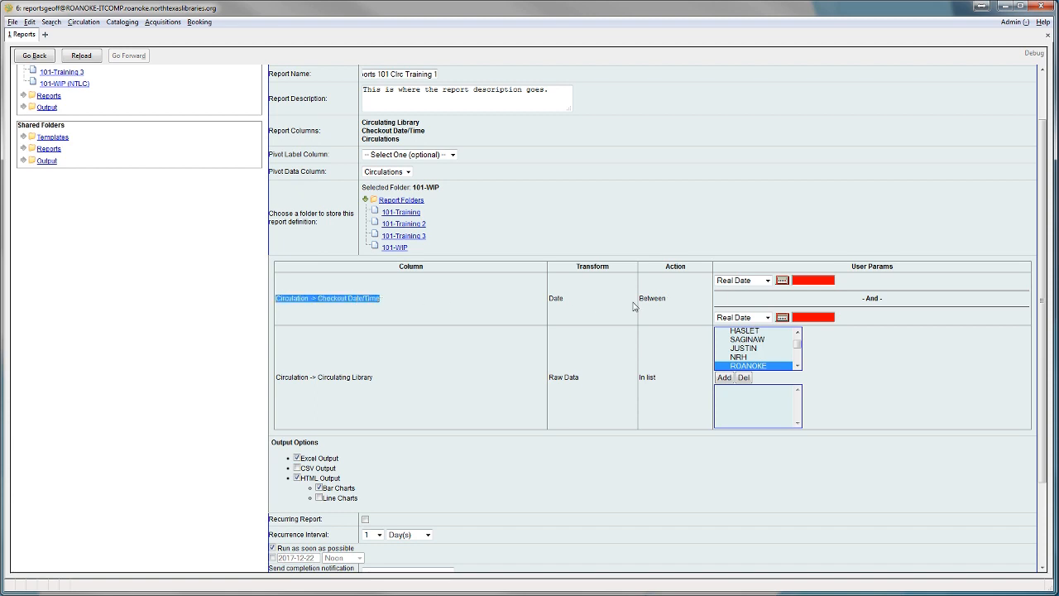
pyautogui.moveTo(638, 297); pyautogui.dragTo(684, 302)
pyautogui.click(685, 301)
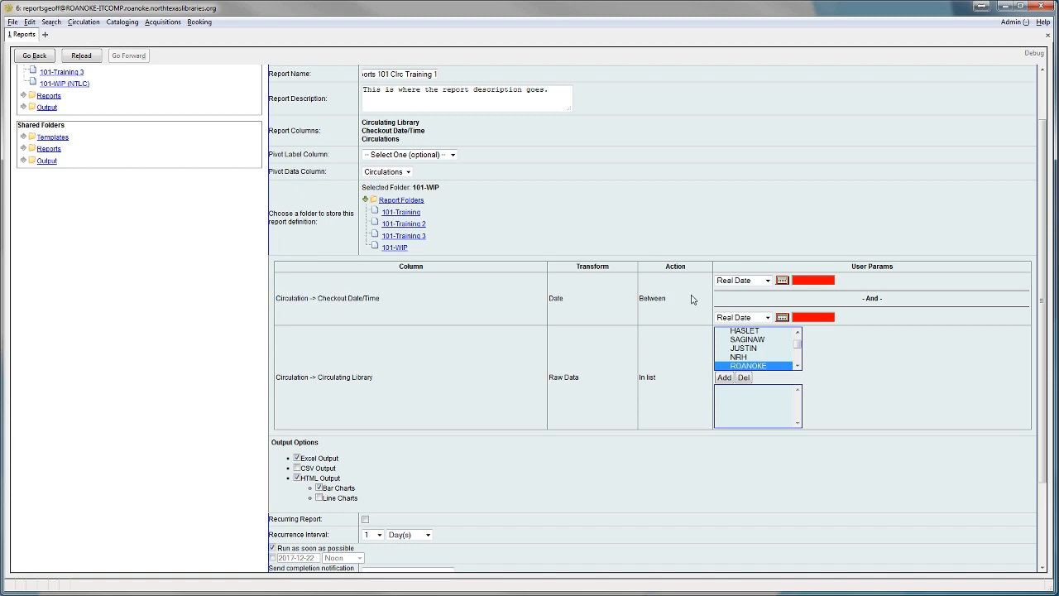
pyautogui.click(768, 281)
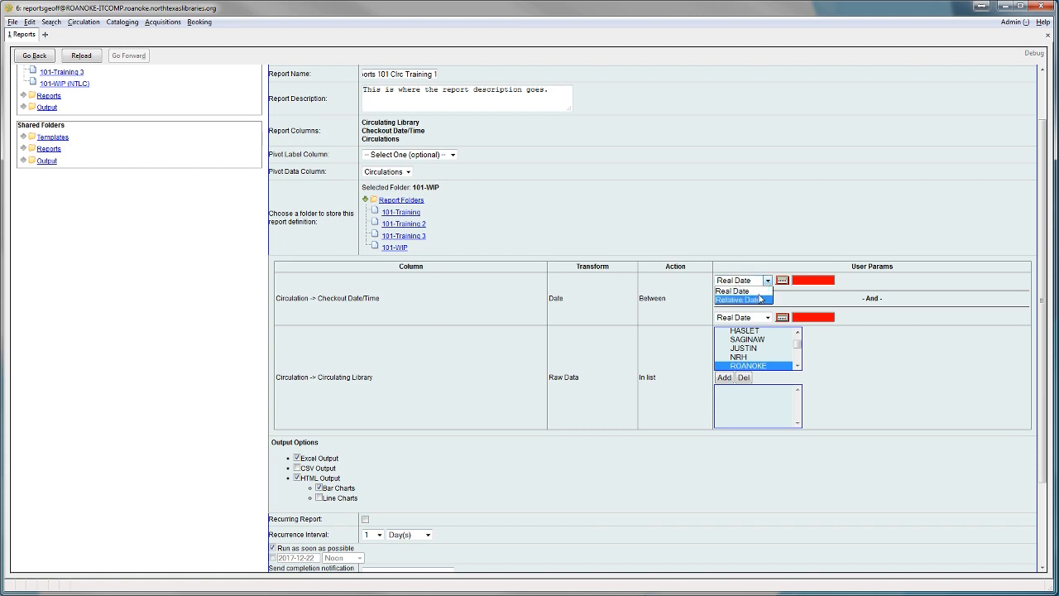
pyautogui.click(756, 301)
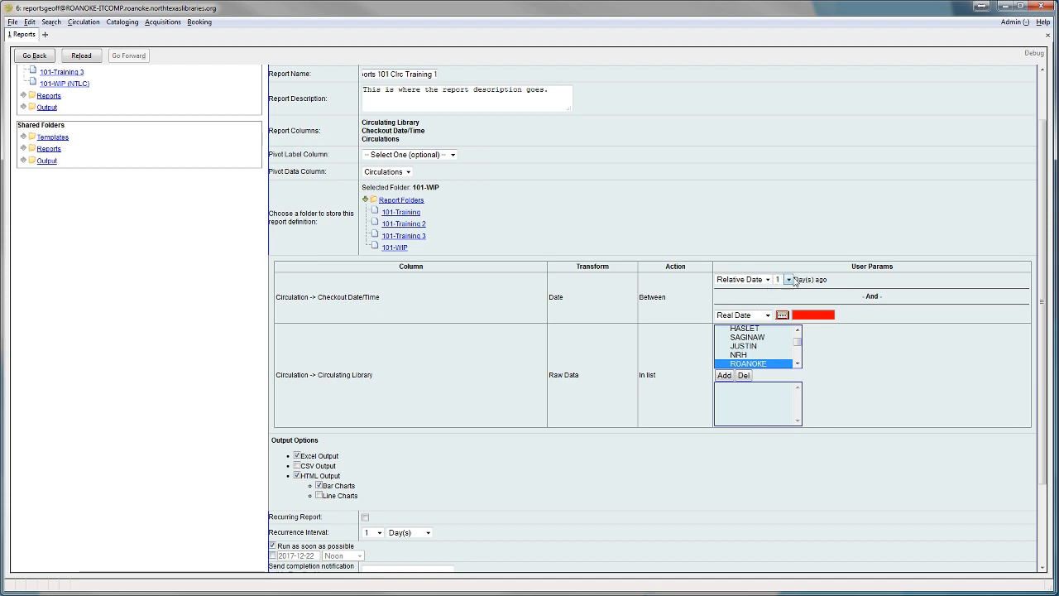
pyautogui.click(788, 281)
pyautogui.moveTo(791, 310); pyautogui.dragTo(794, 282)
pyautogui.click(789, 281)
pyautogui.click(768, 280)
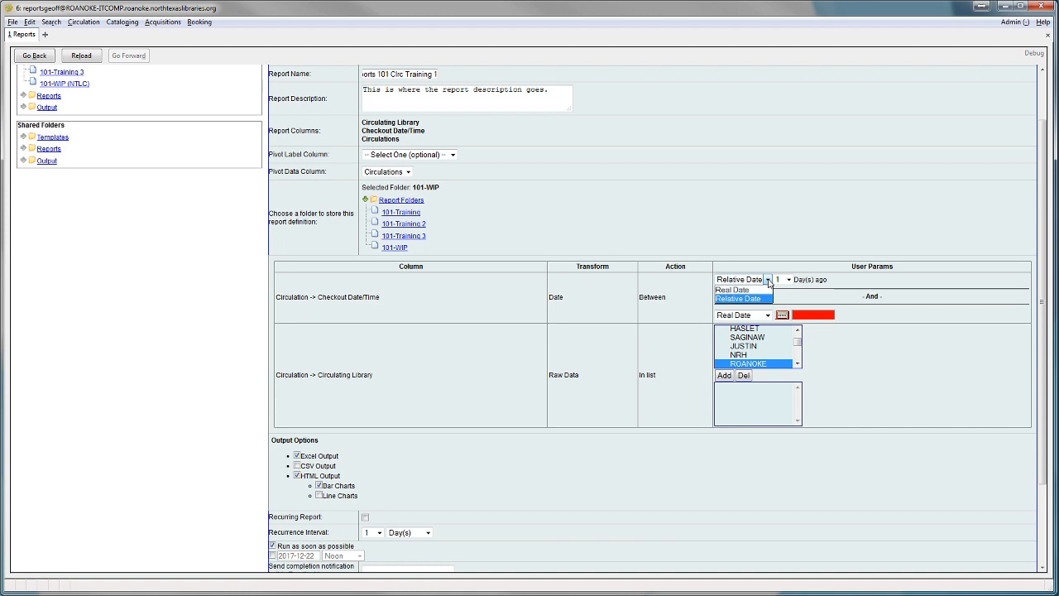
pyautogui.click(735, 290)
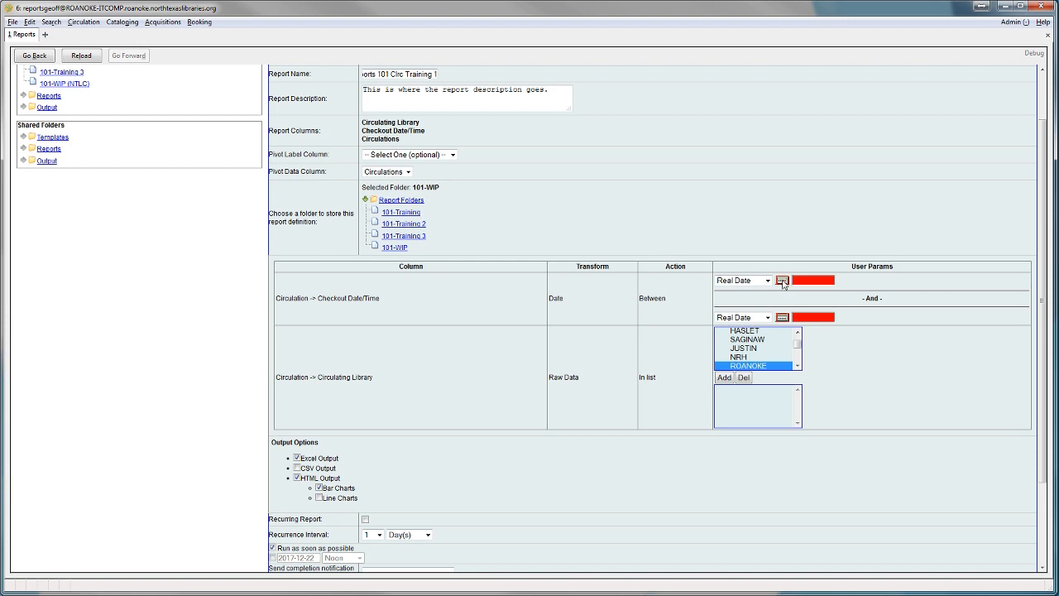
# Step: Set the Checkout Date/Time filter to real dates between 2017-11-01 and 2017-11-30
pyautogui.click(781, 282)
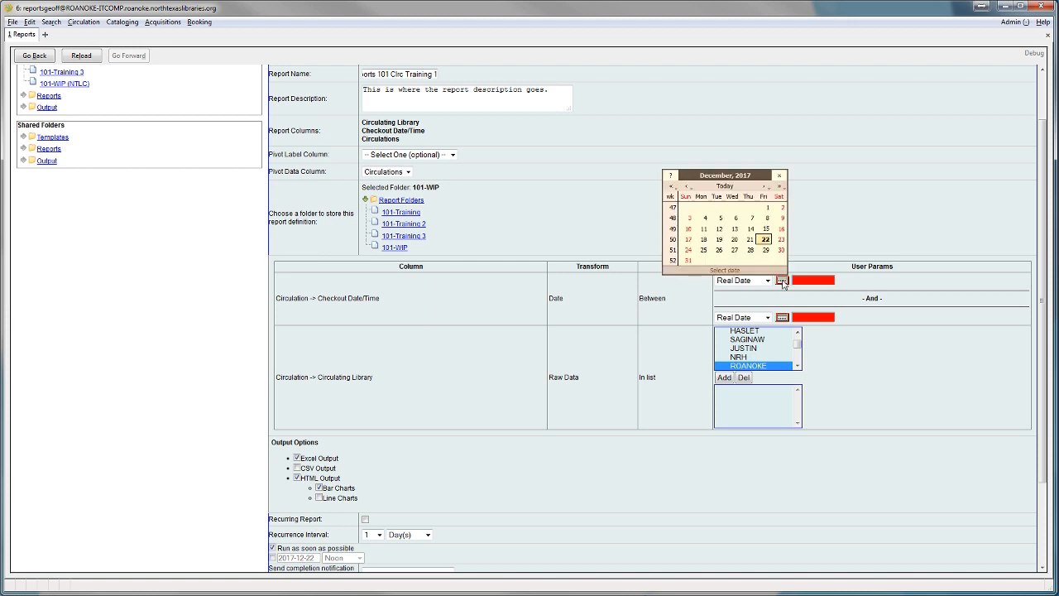
pyautogui.click(687, 188)
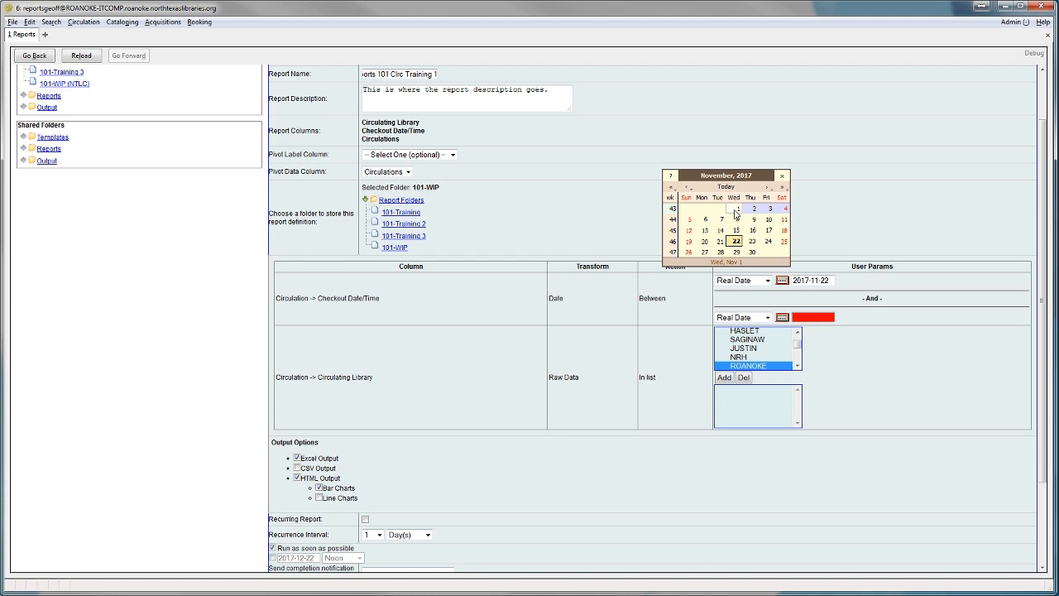
pyautogui.click(735, 210)
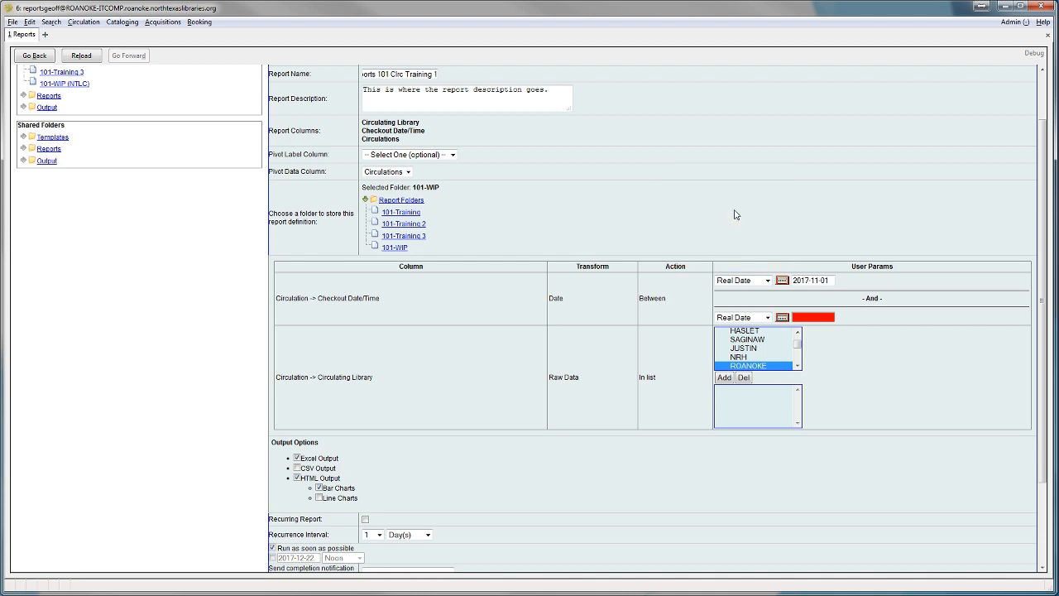
pyautogui.click(782, 319)
pyautogui.click(725, 224)
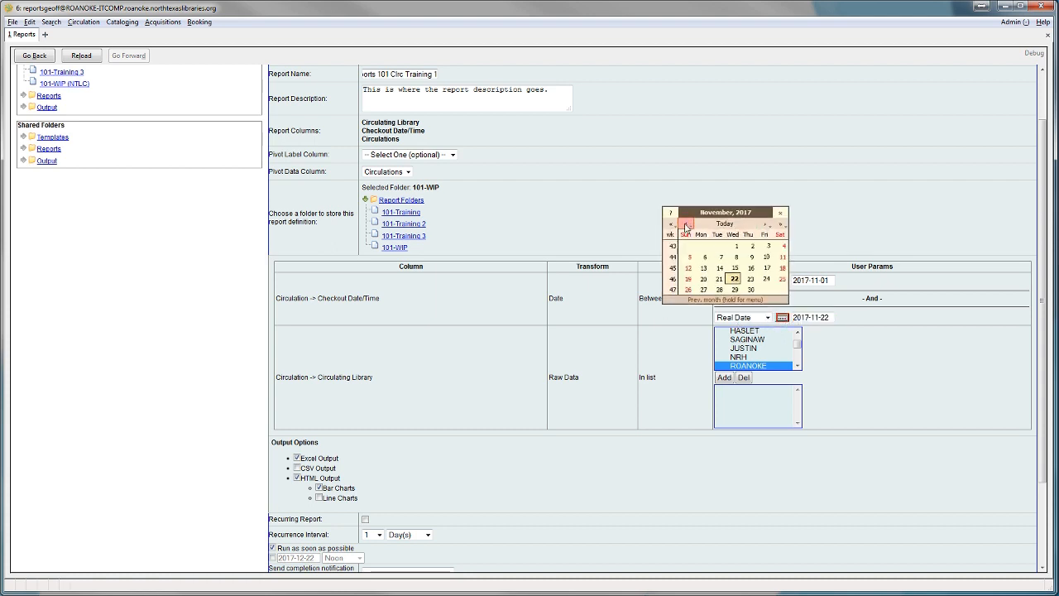
pyautogui.click(751, 289)
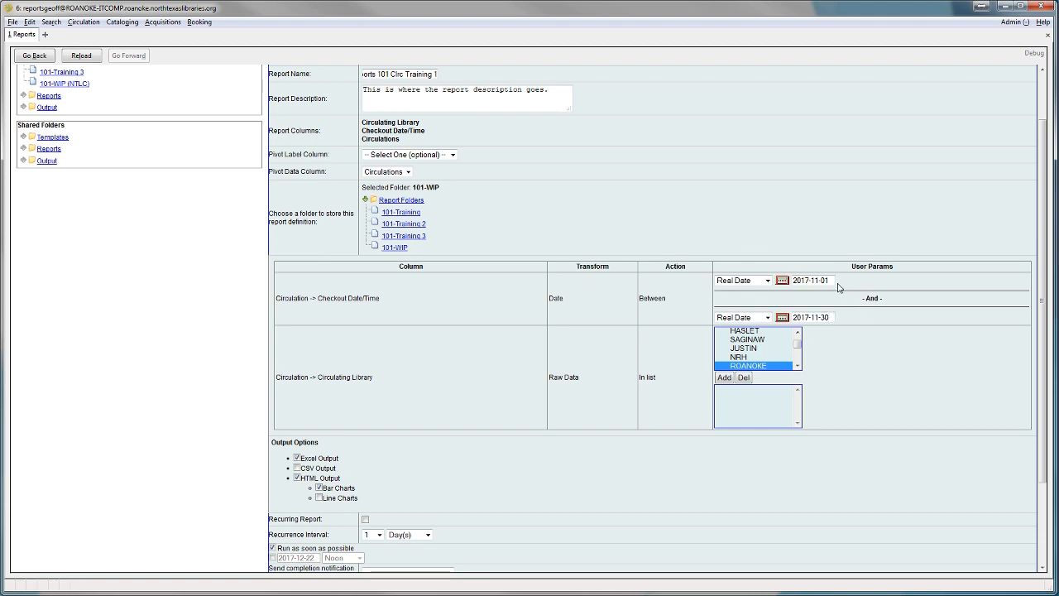
pyautogui.moveTo(831, 280); pyautogui.dragTo(791, 278)
pyautogui.click(830, 282)
# Step: Add ROANOKE to the selected libraries of the Circulating Library filter
pyautogui.moveTo(638, 378); pyautogui.dragTo(660, 380)
pyautogui.click(660, 381)
pyautogui.moveTo(797, 345); pyautogui.dragTo(798, 338)
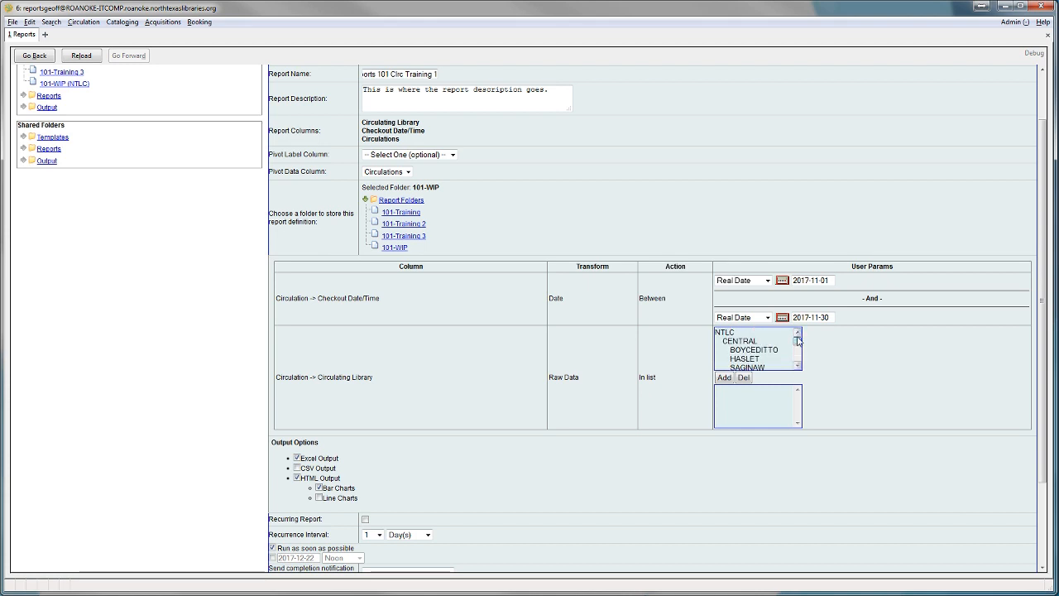
pyautogui.click(798, 366)
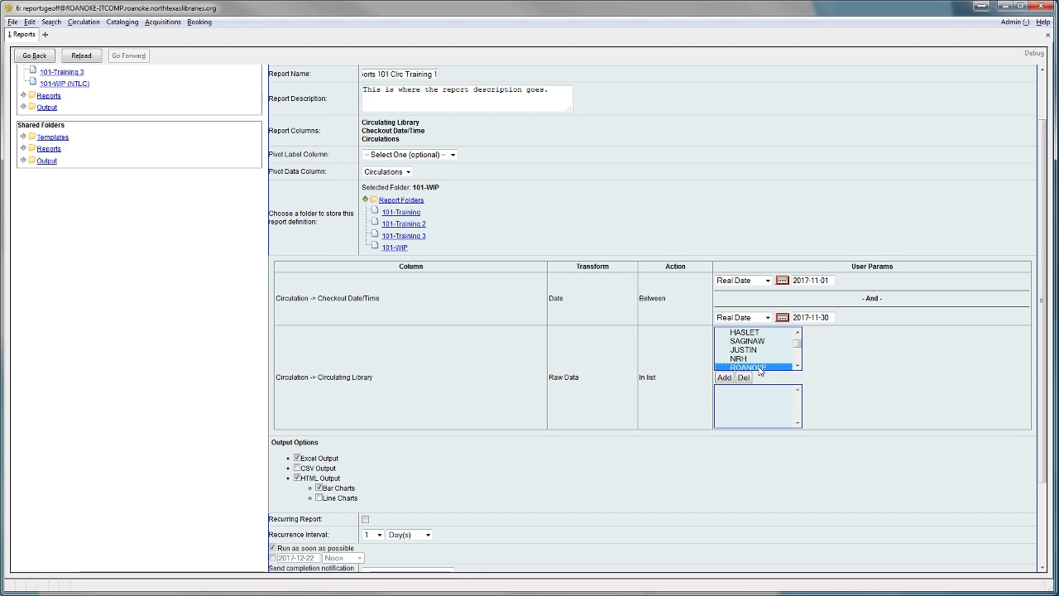
pyautogui.click(758, 367)
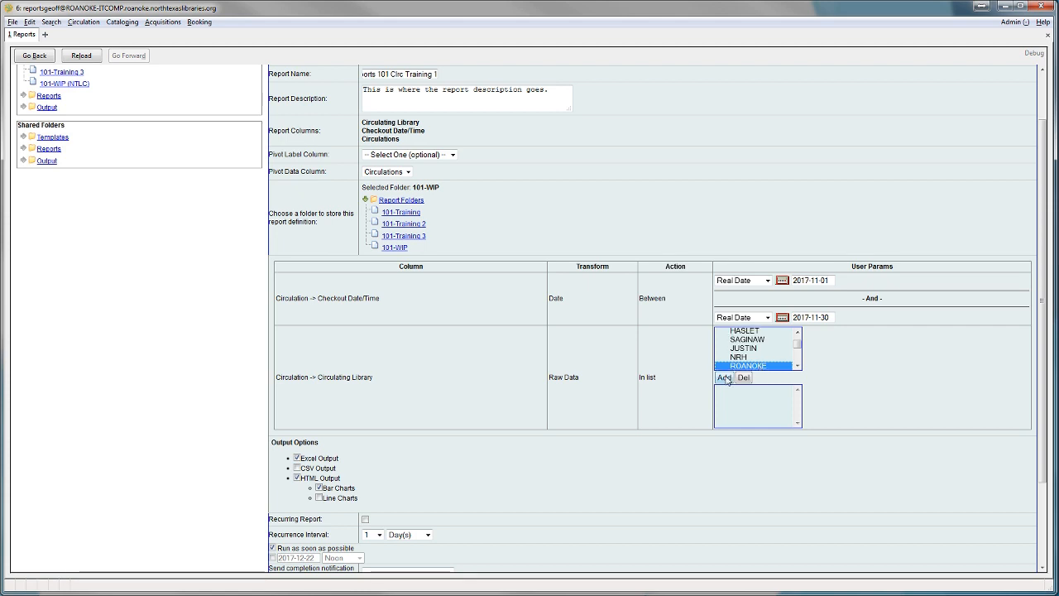
pyautogui.click(724, 378)
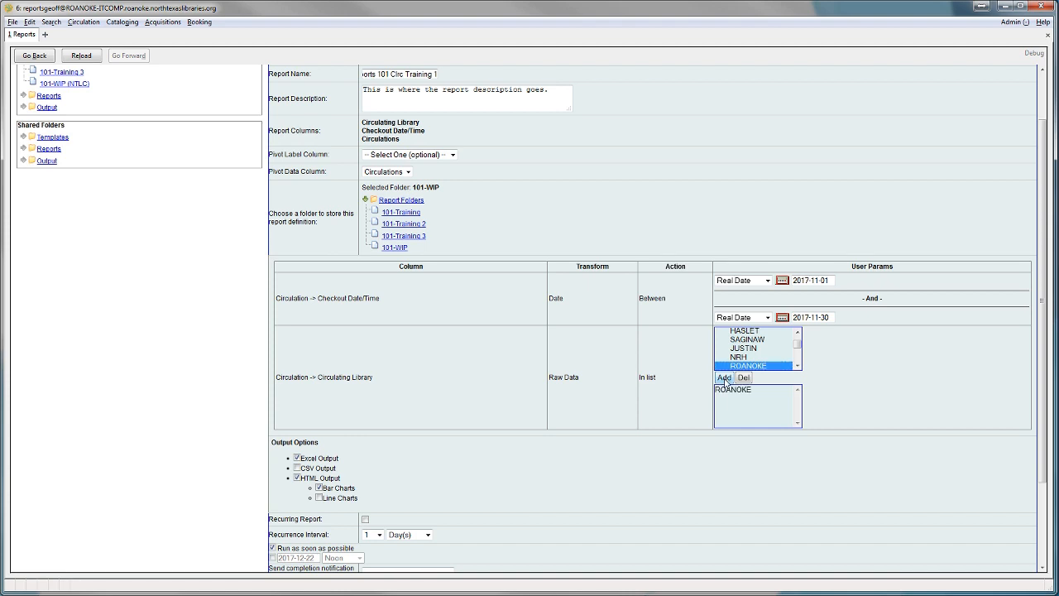
# Step: Remove ROANOKE from the Circulating Library filter's selected libraries and add it again
pyautogui.click(731, 390)
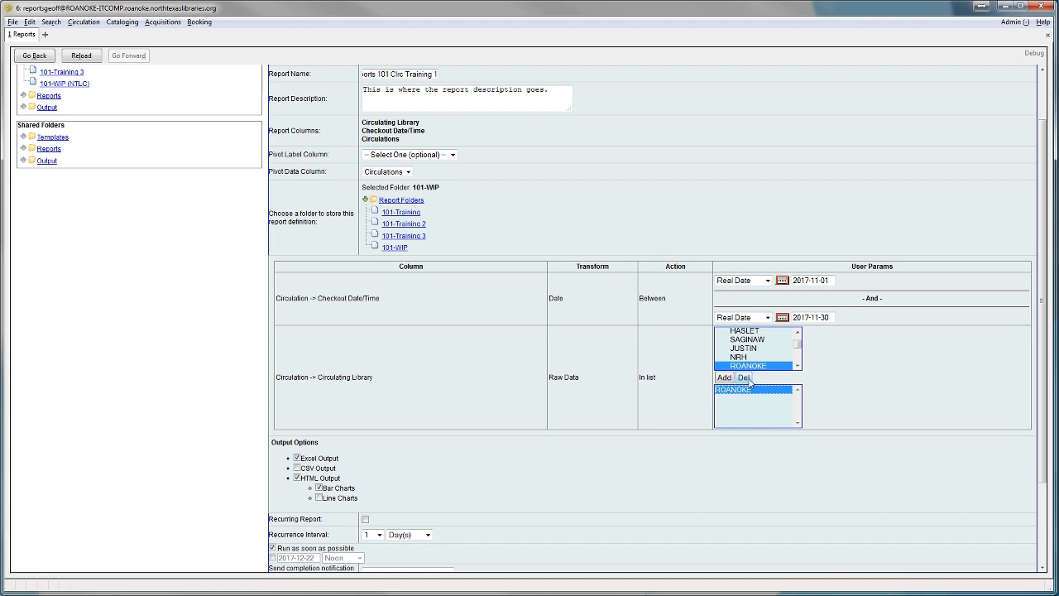
pyautogui.click(744, 377)
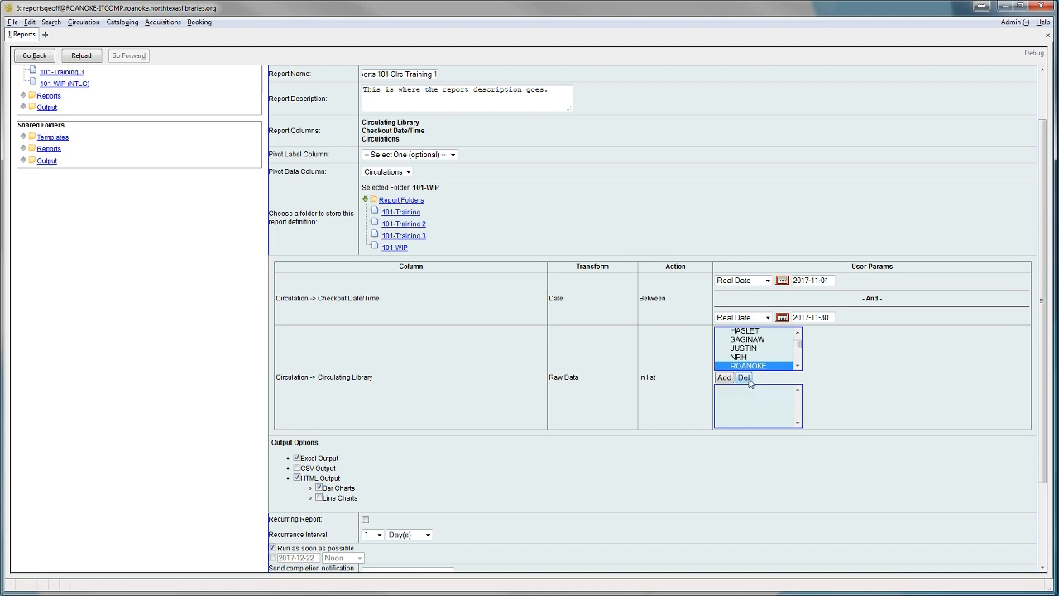
pyautogui.click(719, 378)
# Step: Turn off HTML Output and its Bar Charts in the report's output options, keeping only Excel Output enabled
pyautogui.scroll(-1, 569, 403)
pyautogui.scroll(-1, 568, 399)
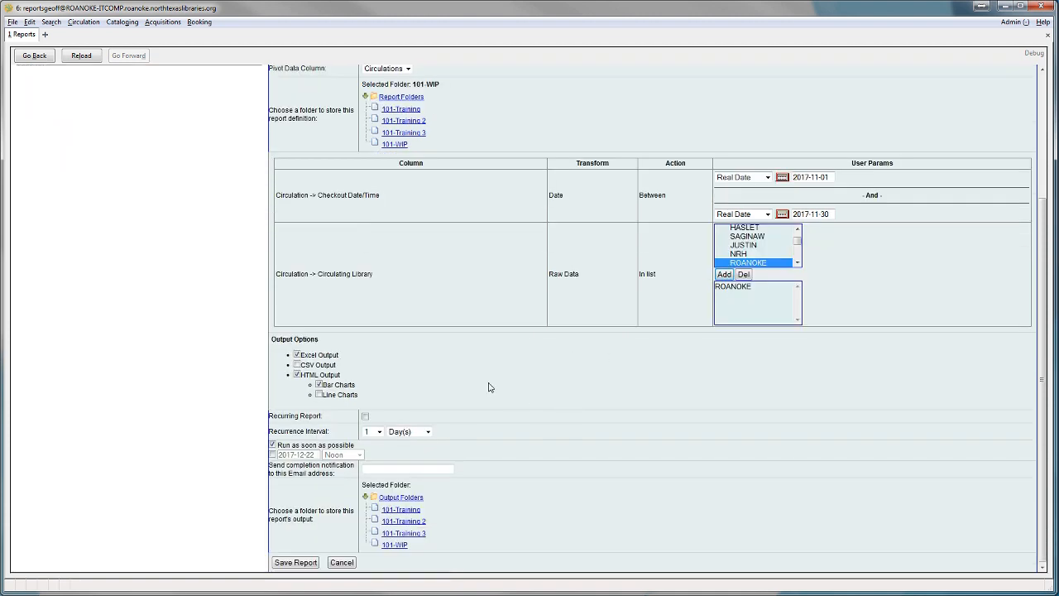
pyautogui.moveTo(269, 337); pyautogui.dragTo(410, 345)
pyautogui.click(411, 350)
pyautogui.moveTo(273, 340); pyautogui.dragTo(335, 340)
pyautogui.click(335, 341)
pyautogui.click(297, 375)
pyautogui.click(318, 385)
pyautogui.moveTo(302, 353); pyautogui.dragTo(344, 362)
pyautogui.click(358, 362)
pyautogui.moveTo(303, 365); pyautogui.dragTo(338, 368)
pyautogui.click(337, 369)
pyautogui.moveTo(302, 364); pyautogui.dragTo(346, 356)
pyautogui.click(350, 369)
pyautogui.click(346, 356)
# Step: Look through the recurrence settings' unit and number choices, keeping 1 Day(s), and review the Run as soon as possible option
pyautogui.moveTo(268, 417)
pyautogui.mouseDown()
pyautogui.moveTo(317, 415)
pyautogui.moveTo(273, 417)
pyautogui.mouseUp()
pyautogui.click(350, 422)
pyautogui.click(827, 214)
pyautogui.click(831, 177)
pyautogui.click(427, 432)
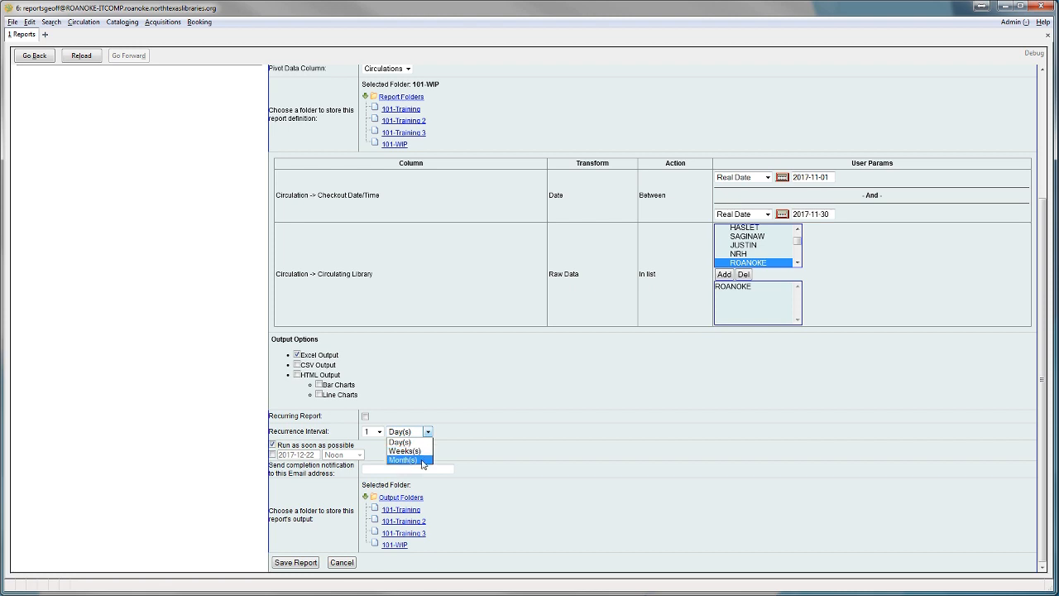
pyautogui.click(404, 441)
pyautogui.click(379, 432)
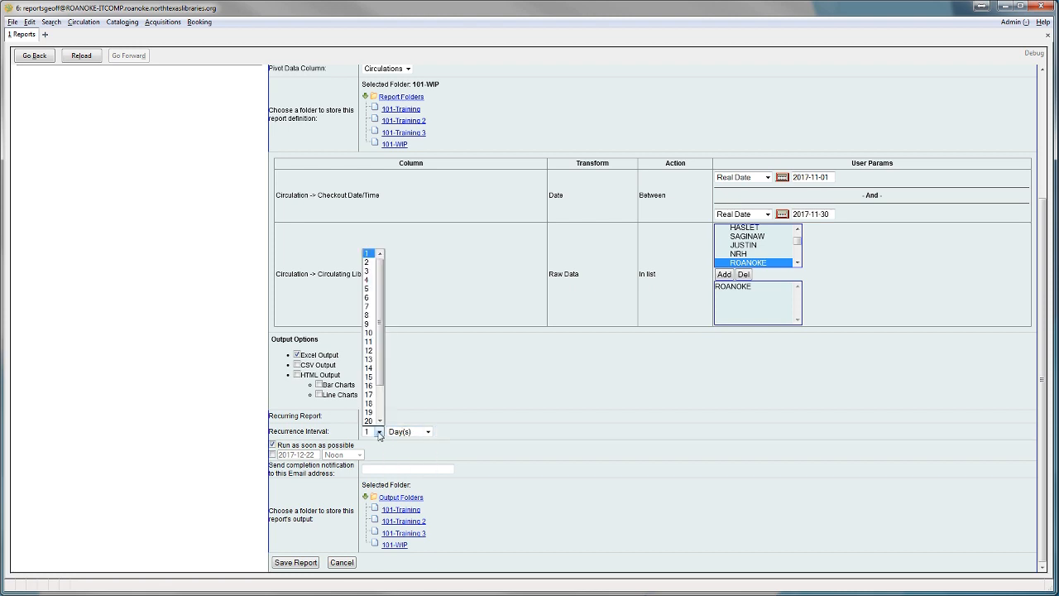
pyautogui.click(422, 389)
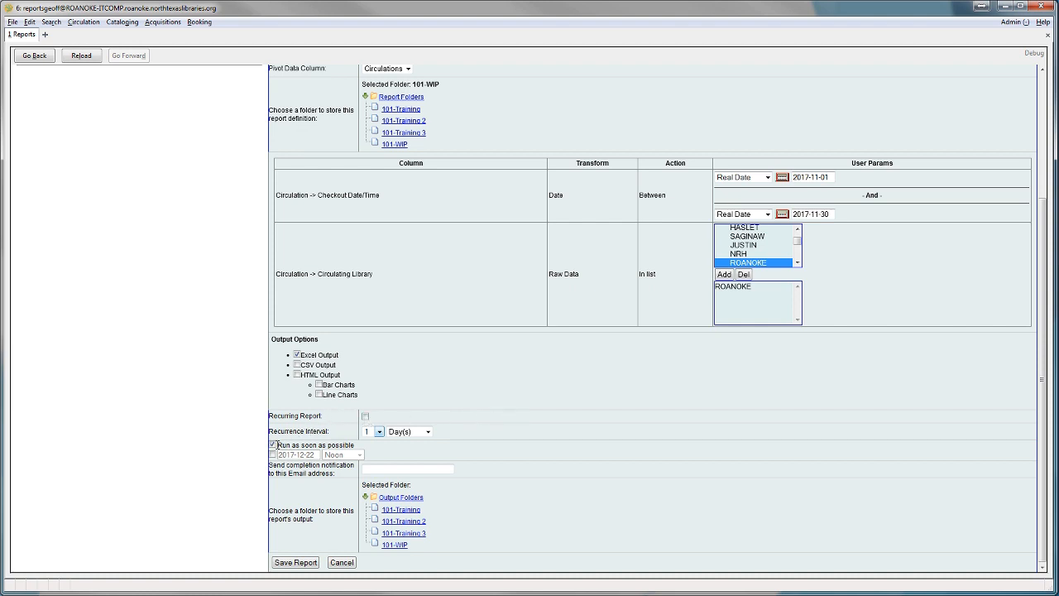
pyautogui.moveTo(278, 446); pyautogui.dragTo(350, 448)
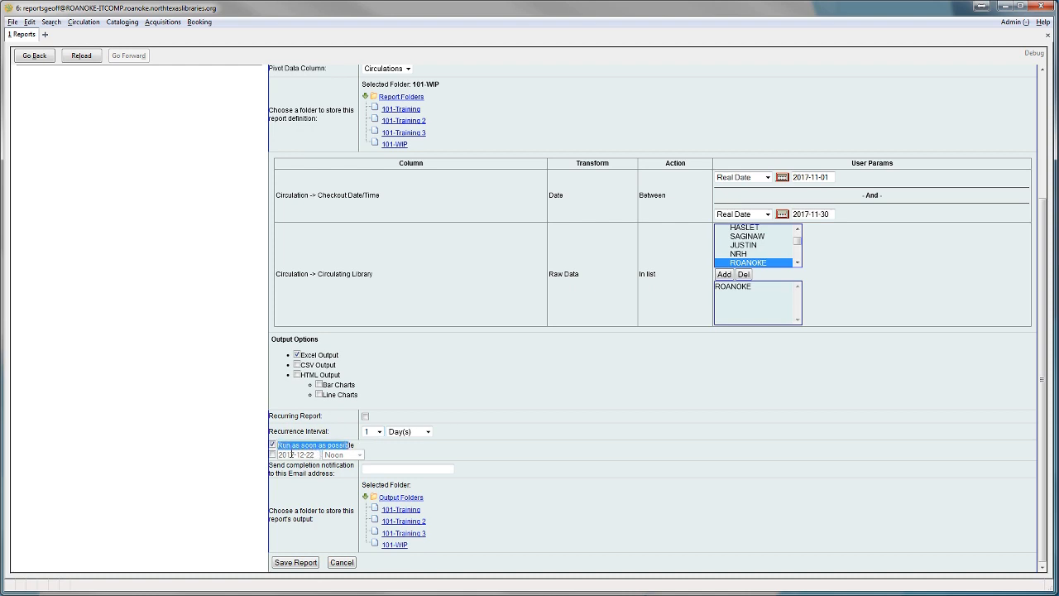
pyautogui.click(317, 446)
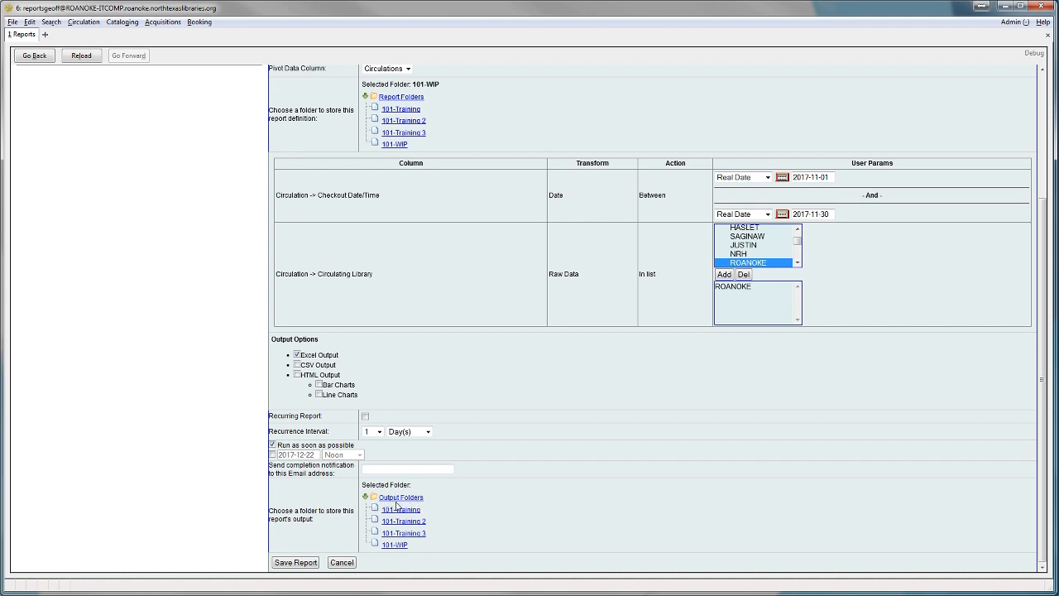
# Step: Choose the 101-WIP folder for the report's output and save the report
pyautogui.scroll(3, 180, 240)
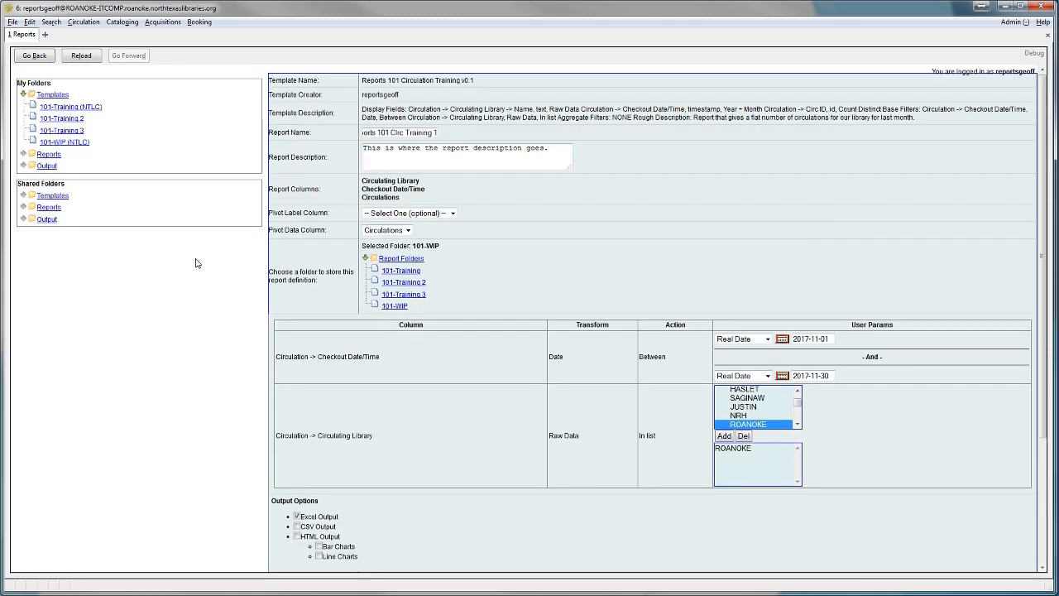
pyautogui.scroll(-3, 187, 327)
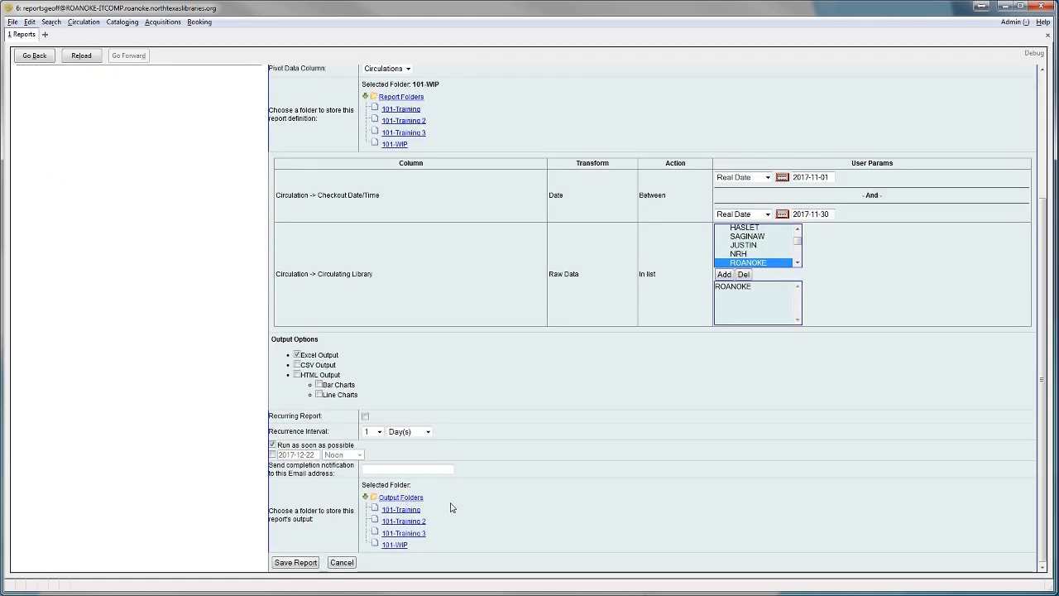
pyautogui.click(396, 545)
pyautogui.click(308, 562)
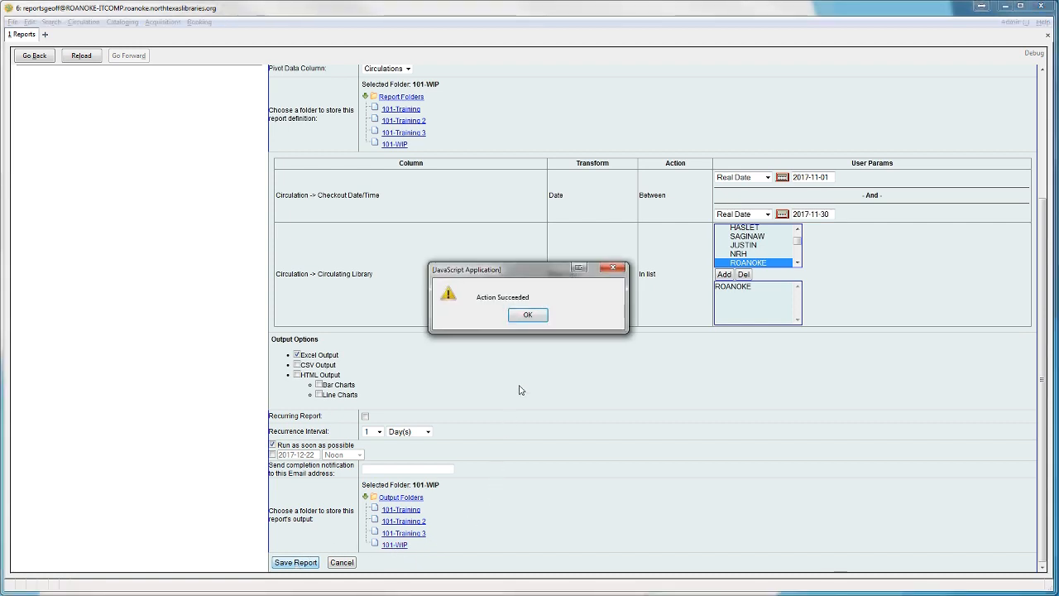
pyautogui.click(527, 315)
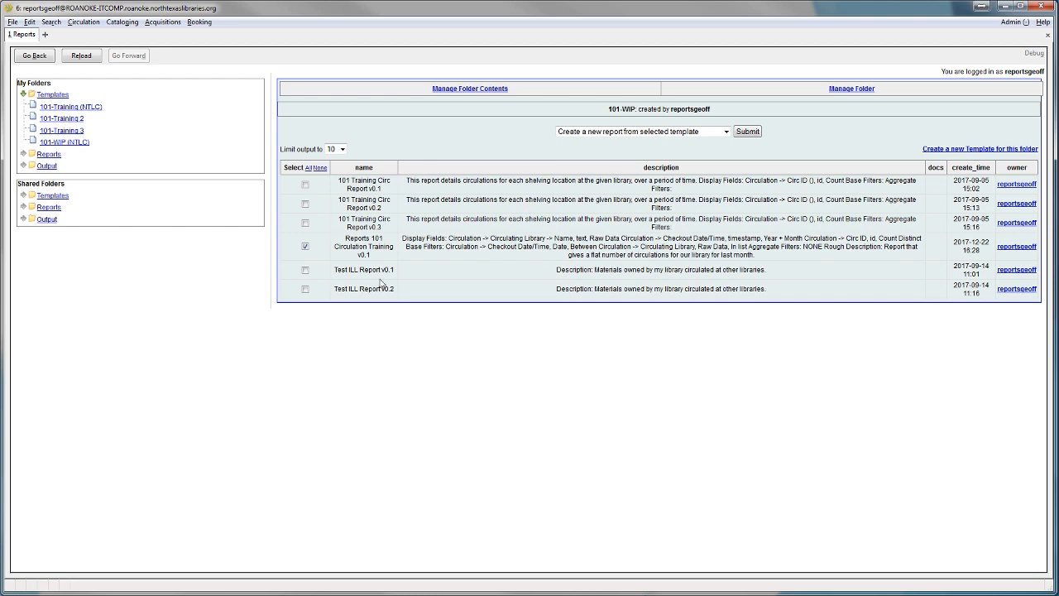
# Step: Open the 101-WIP folder under the user's own Output folders and expand the details of Reports 101 Circ Training 1
pyautogui.click(24, 167)
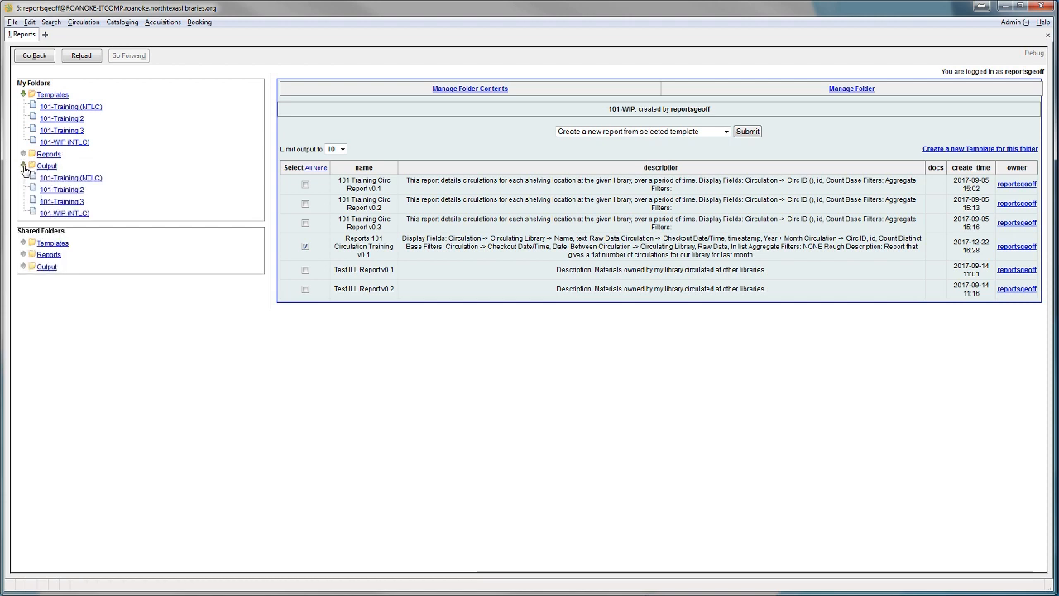
pyautogui.click(51, 214)
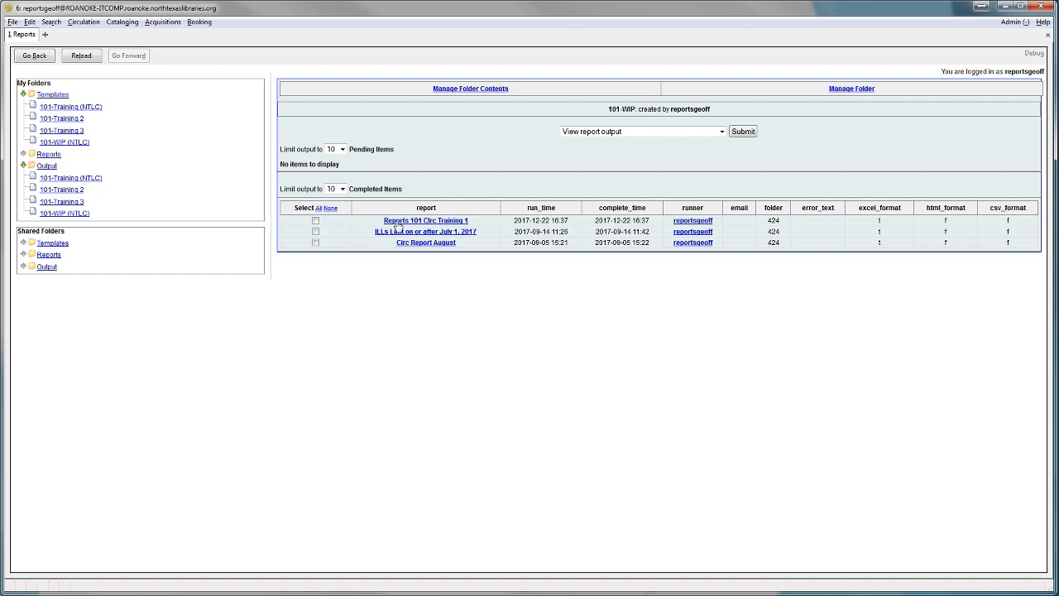
pyautogui.click(451, 222)
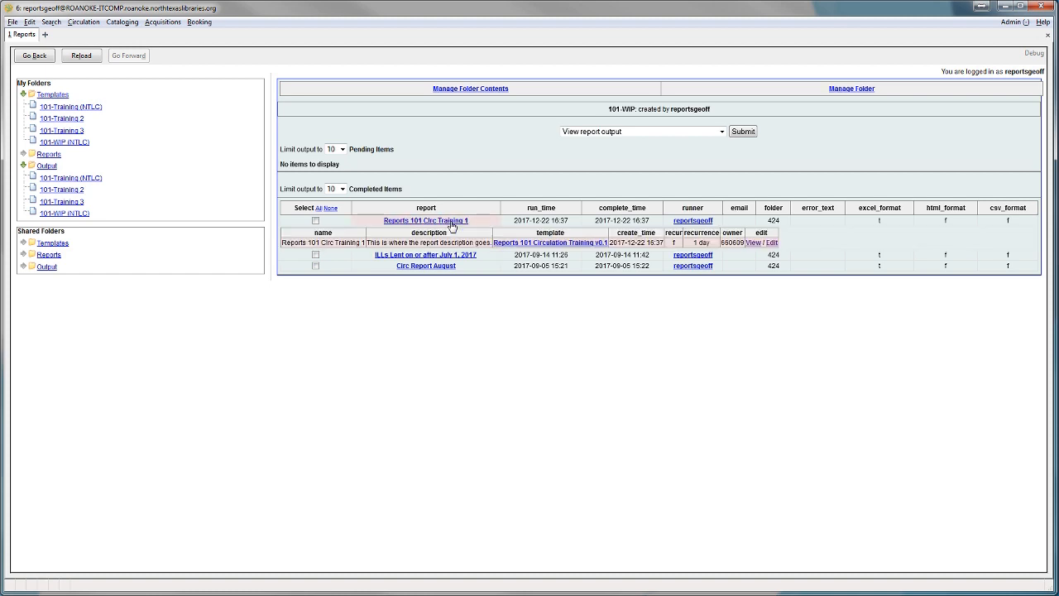
# Step: Examine the expanded report's name, description, creation time, recurrence and edit details
pyautogui.moveTo(286, 241); pyautogui.dragTo(358, 242)
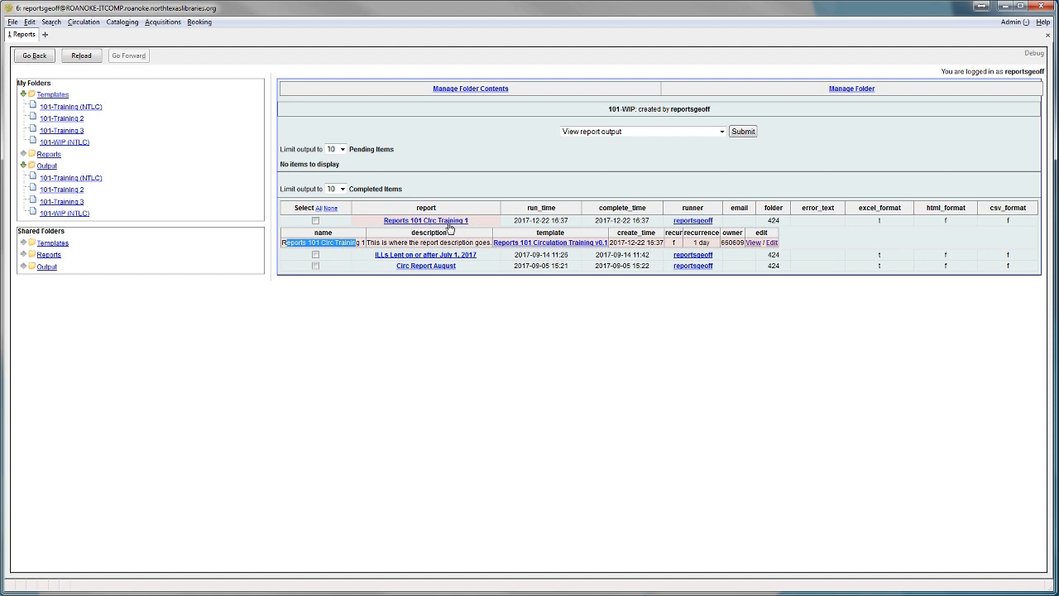
pyautogui.click(369, 242)
pyautogui.moveTo(369, 242); pyautogui.dragTo(492, 243)
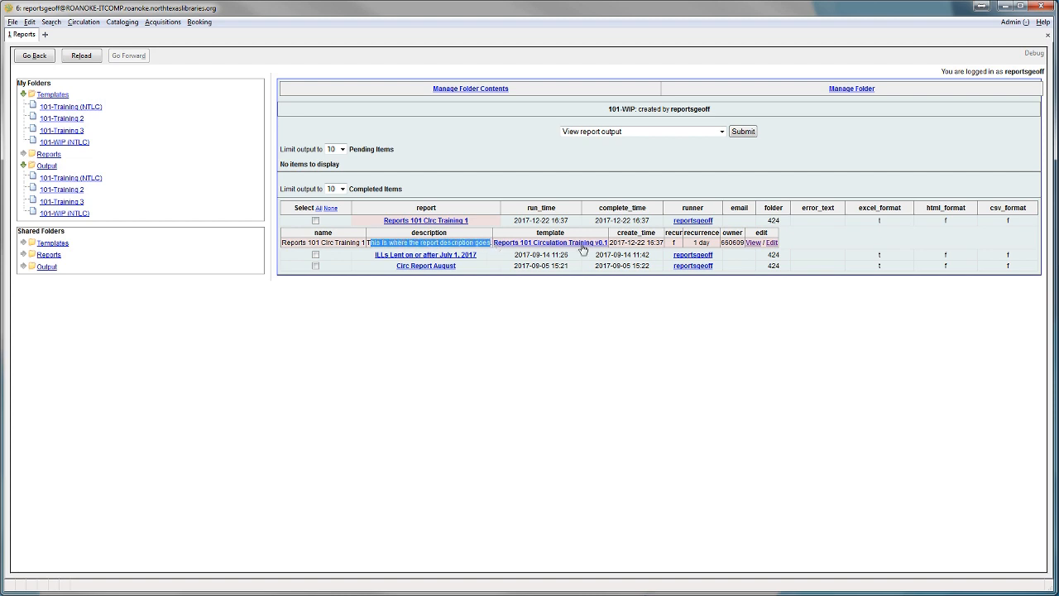
pyautogui.click(634, 243)
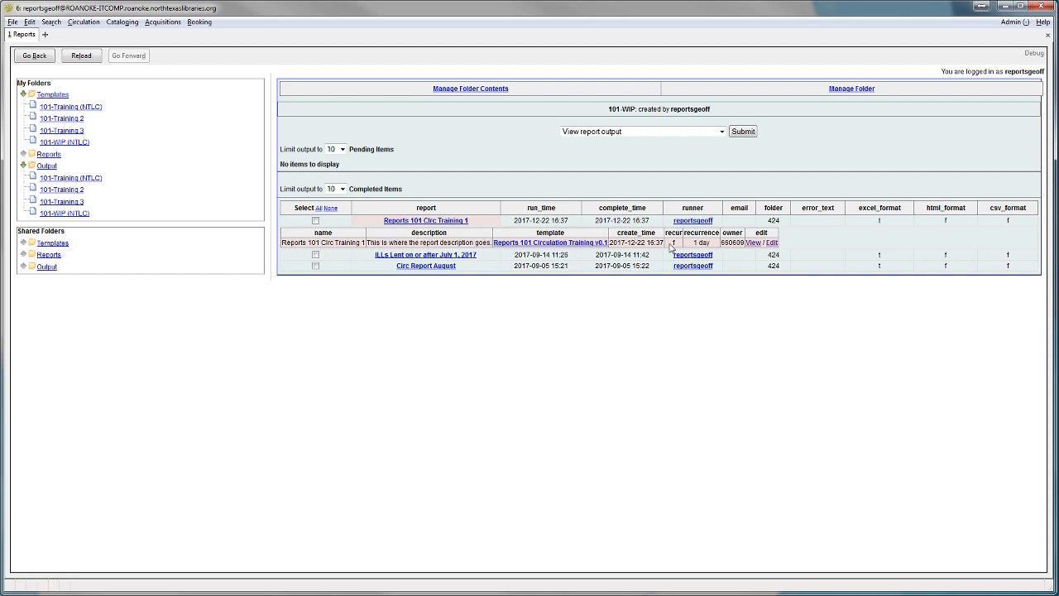
pyautogui.moveTo(693, 243); pyautogui.dragTo(746, 243)
pyautogui.click(745, 243)
pyautogui.moveTo(756, 233); pyautogui.dragTo(769, 237)
pyautogui.click(769, 238)
# Step: Open Reports 101 Circ Training 1 for editing and change its name to "Reports 101 Circ Training 2"
pyautogui.click(771, 243)
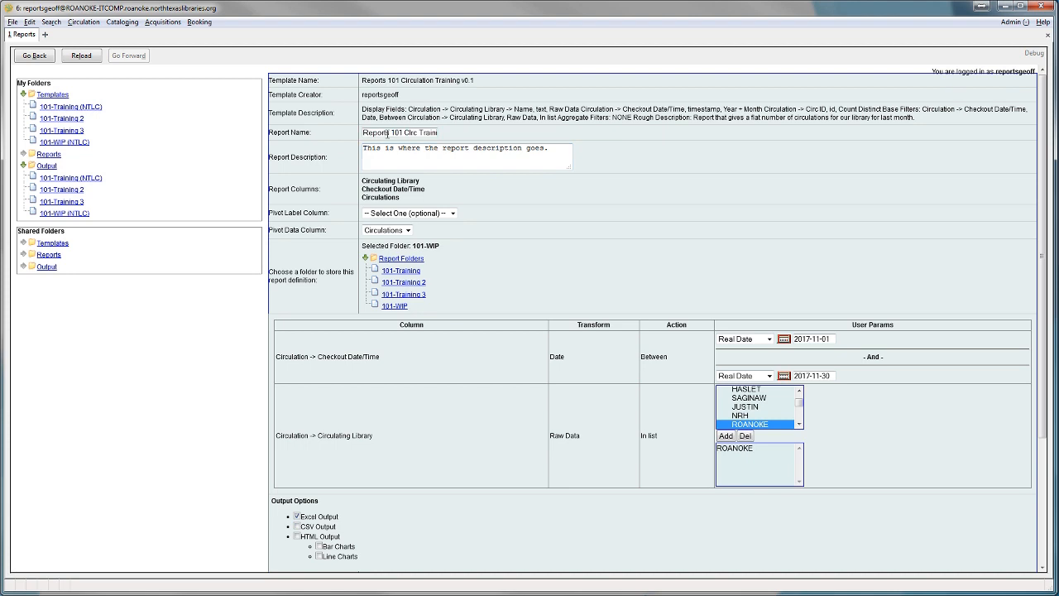
pyautogui.moveTo(407, 132); pyautogui.dragTo(512, 131)
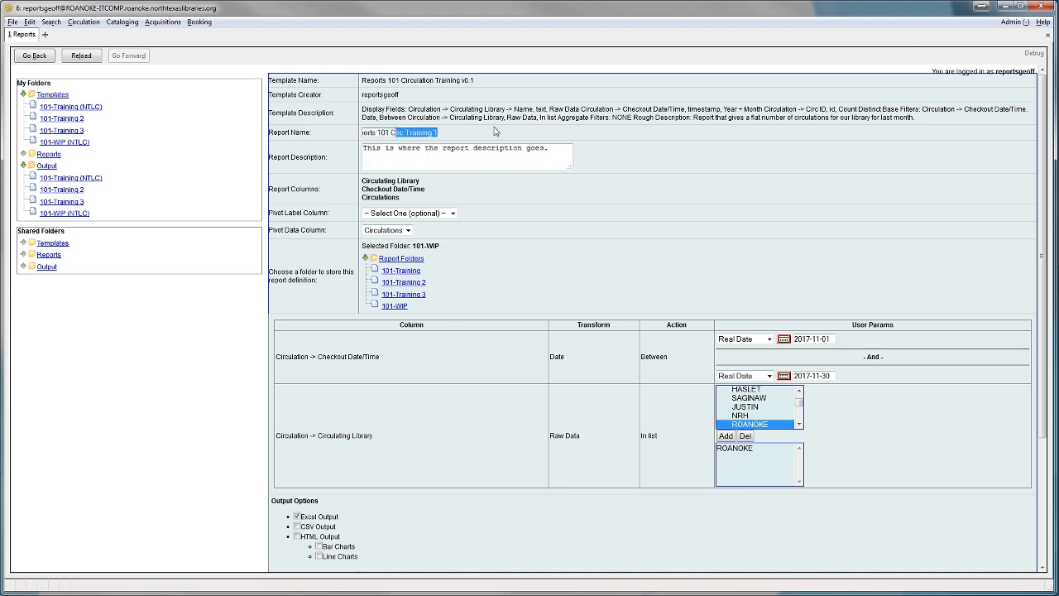
pyautogui.click(413, 133)
pyautogui.doubleClick(435, 132)
pyautogui.write('2')
pyautogui.click(524, 158)
# Step: Set the Checkout Date/Time filter to real dates between 2017-10-01 and 2017-12-22
pyautogui.scroll(-1, 731, 330)
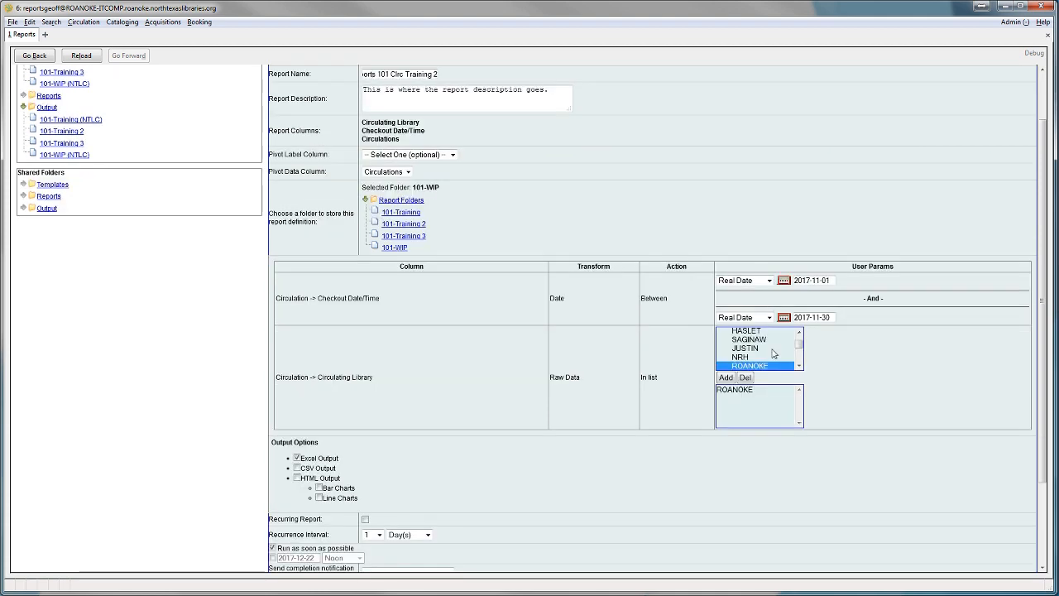
pyautogui.click(783, 280)
pyautogui.click(689, 197)
pyautogui.click(691, 222)
pyautogui.click(783, 317)
pyautogui.click(769, 233)
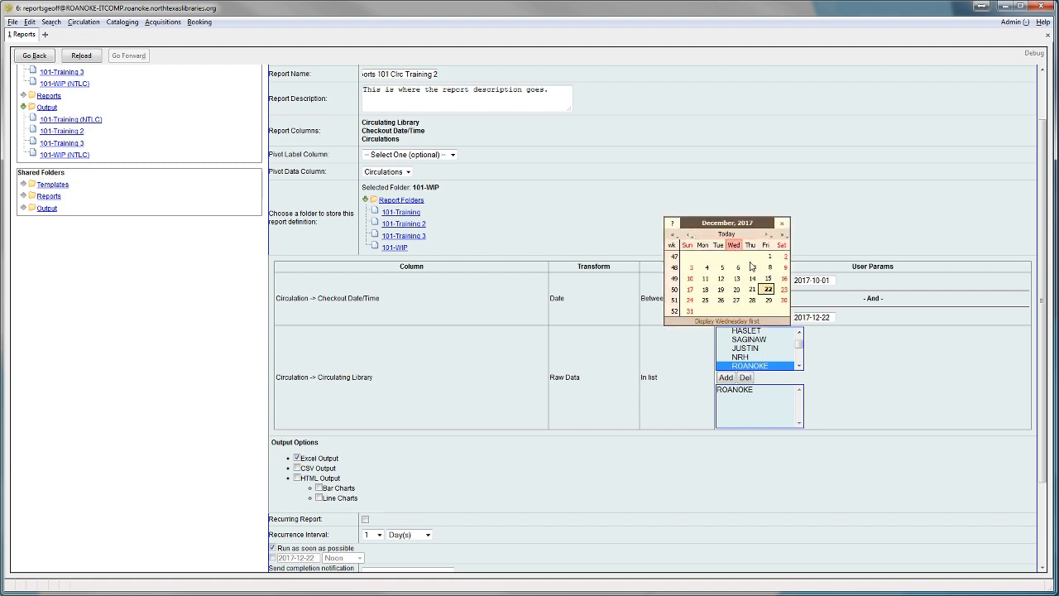
pyautogui.click(766, 289)
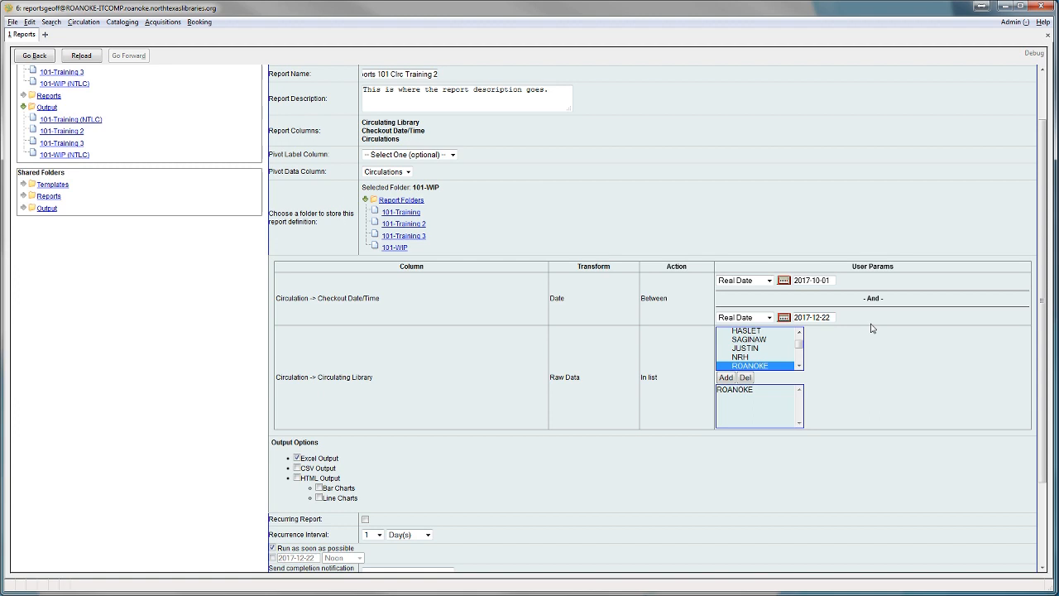
# Step: Review the edited settings and save them as a new report
pyautogui.scroll(-3, 871, 329)
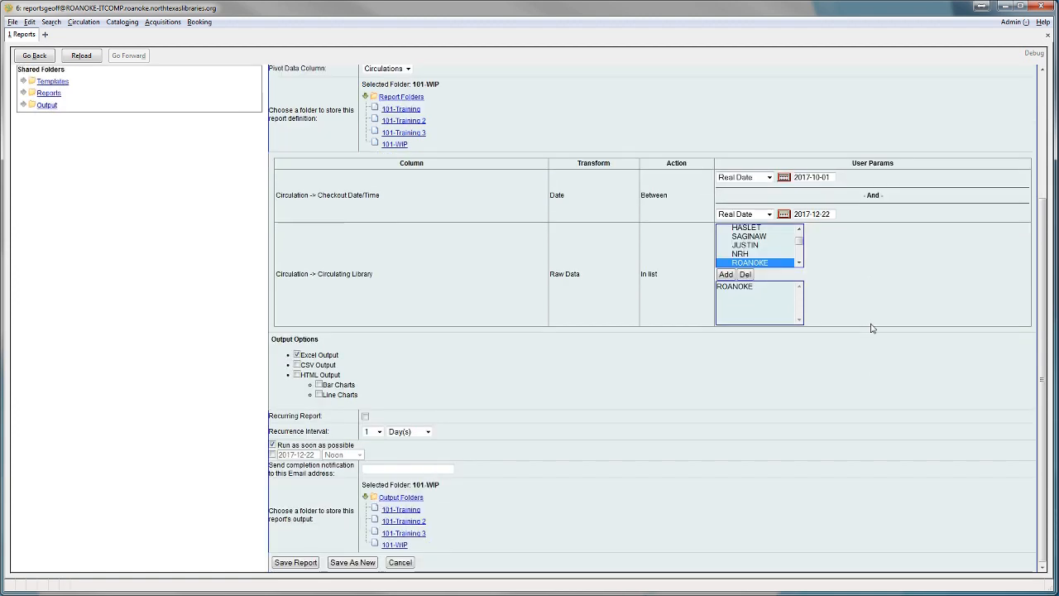
pyautogui.scroll(3, 483, 397)
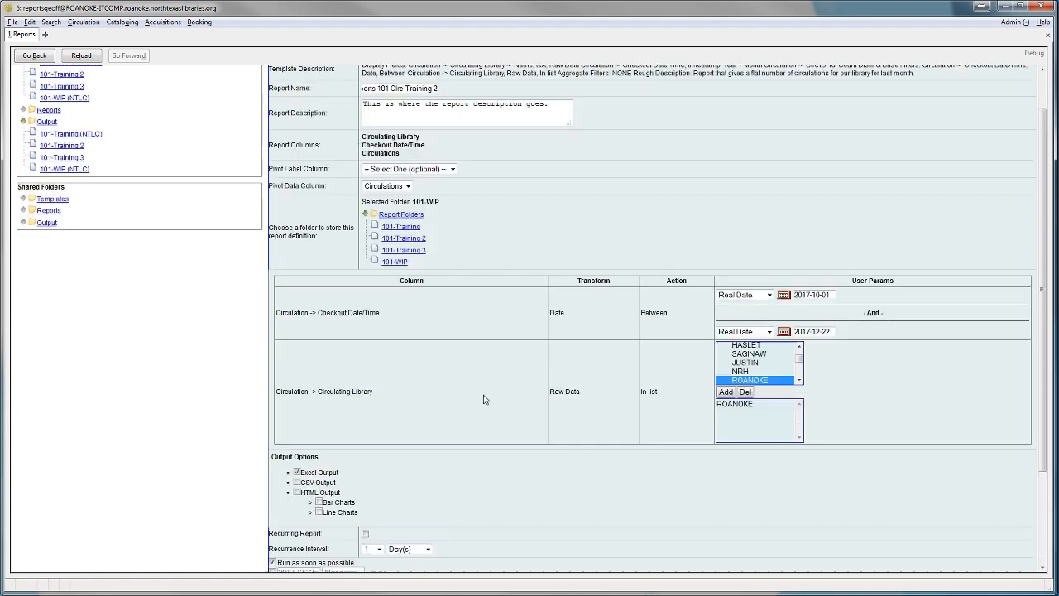
pyautogui.scroll(-3, 478, 398)
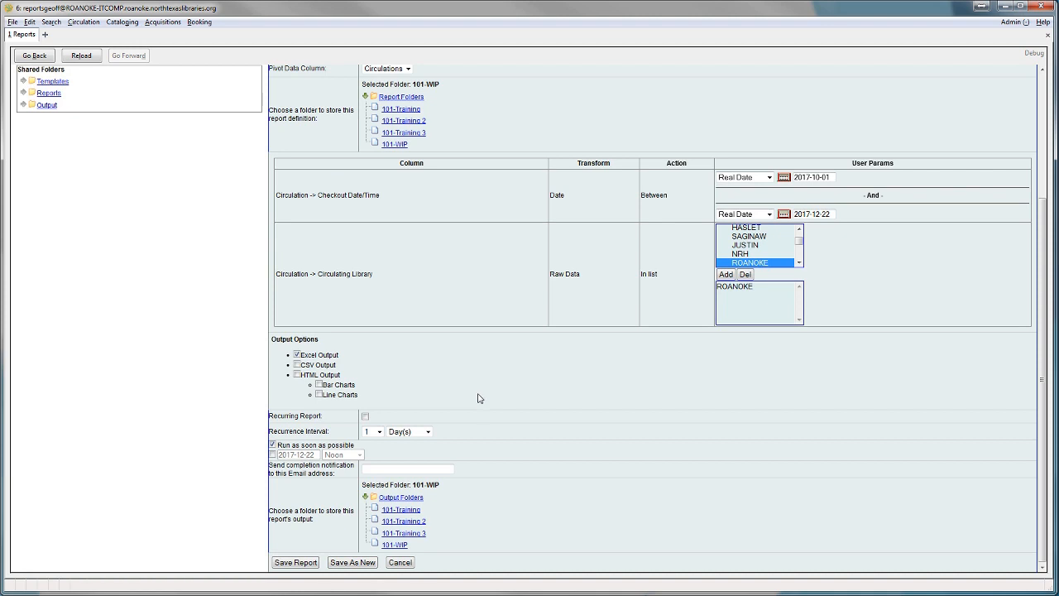
pyautogui.click(353, 563)
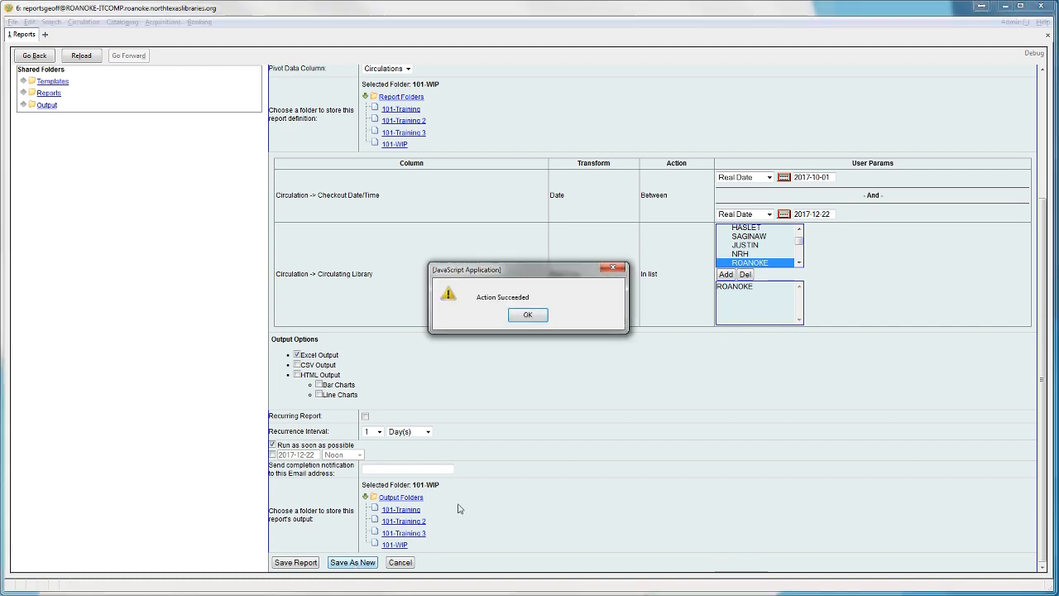
pyautogui.click(526, 315)
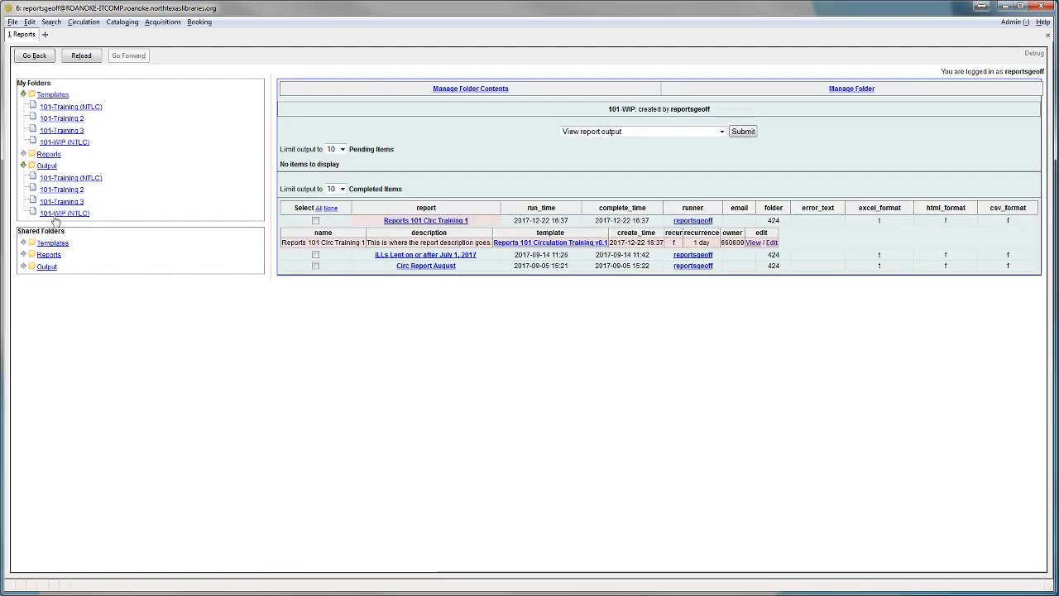
# Step: Refresh the 101-WIP output folder and view the report output of Reports 101 Circ Training 1
pyautogui.click(65, 213)
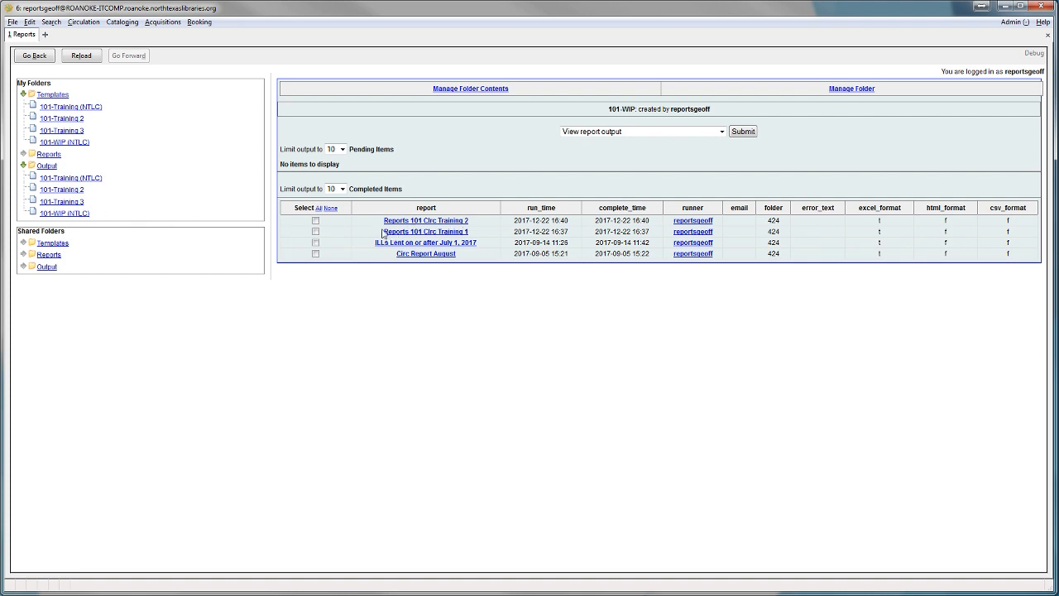
pyautogui.click(316, 232)
pyautogui.click(742, 133)
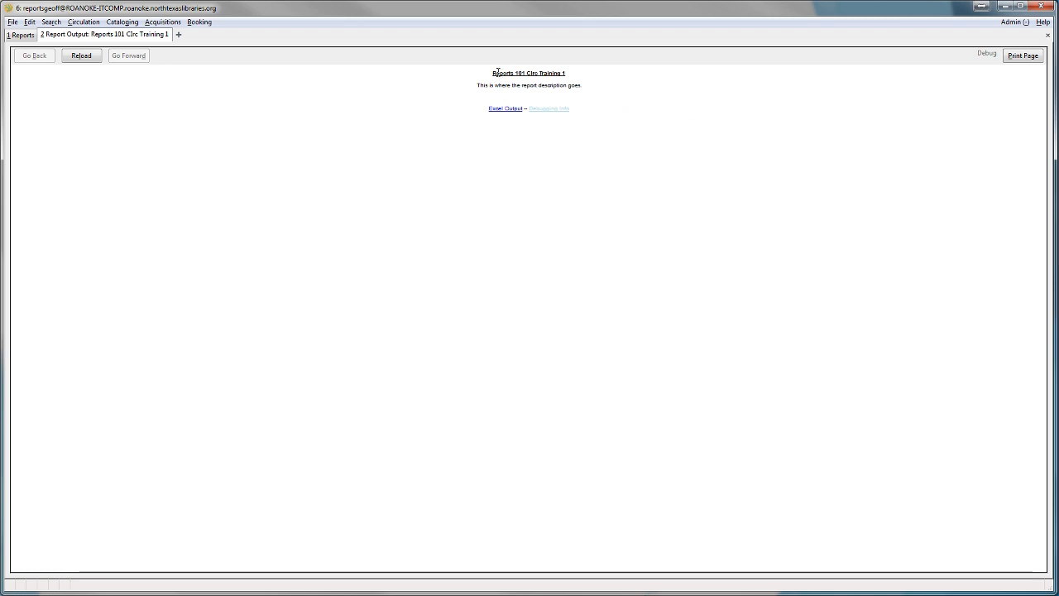
pyautogui.moveTo(493, 72); pyautogui.dragTo(604, 86)
pyautogui.click(585, 90)
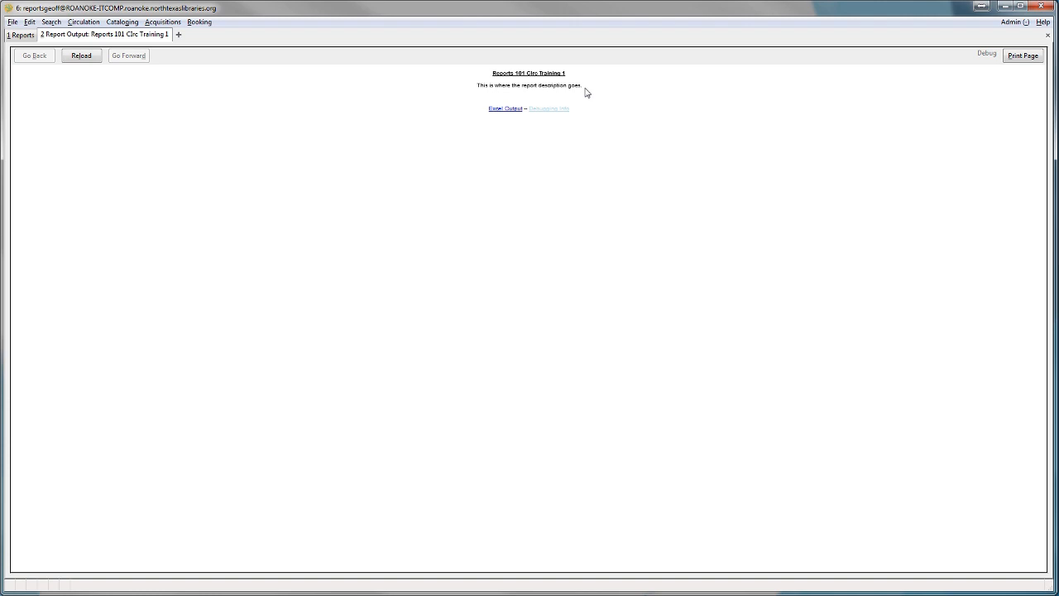
# Step: Review the report description and output links, and open the Debugging Info of Reports 101 Circ Training 1
pyautogui.moveTo(477, 85); pyautogui.dragTo(585, 86)
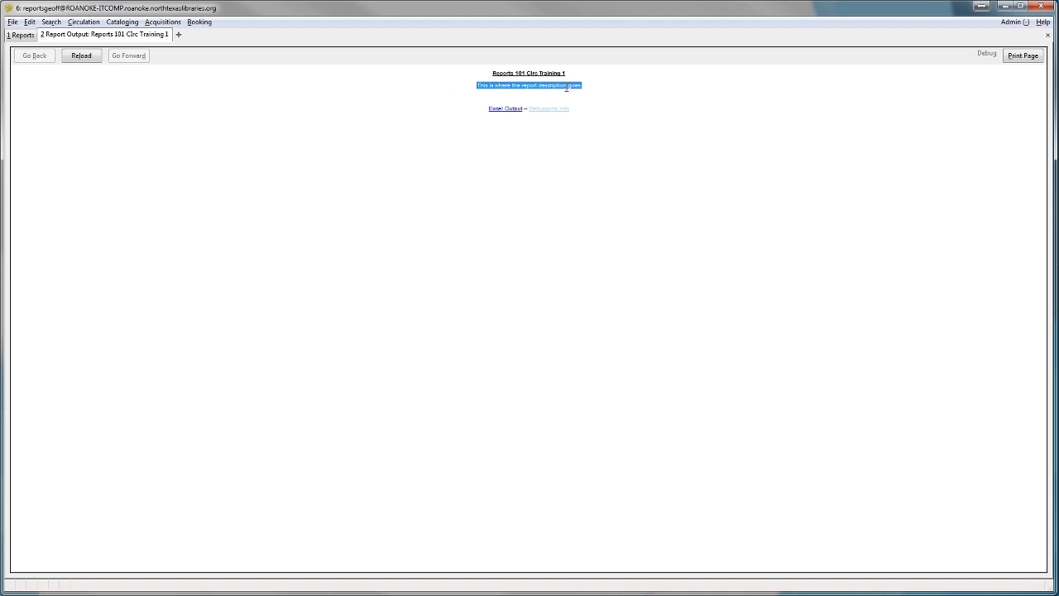
pyautogui.click(586, 88)
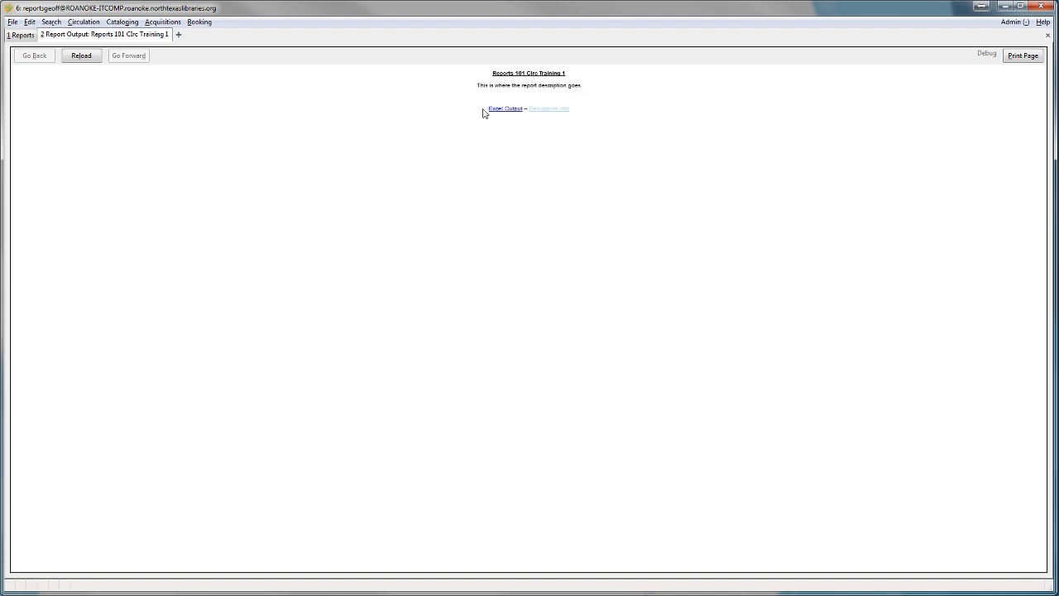
pyautogui.moveTo(480, 111); pyautogui.dragTo(593, 113)
pyautogui.click(569, 111)
pyautogui.click(549, 111)
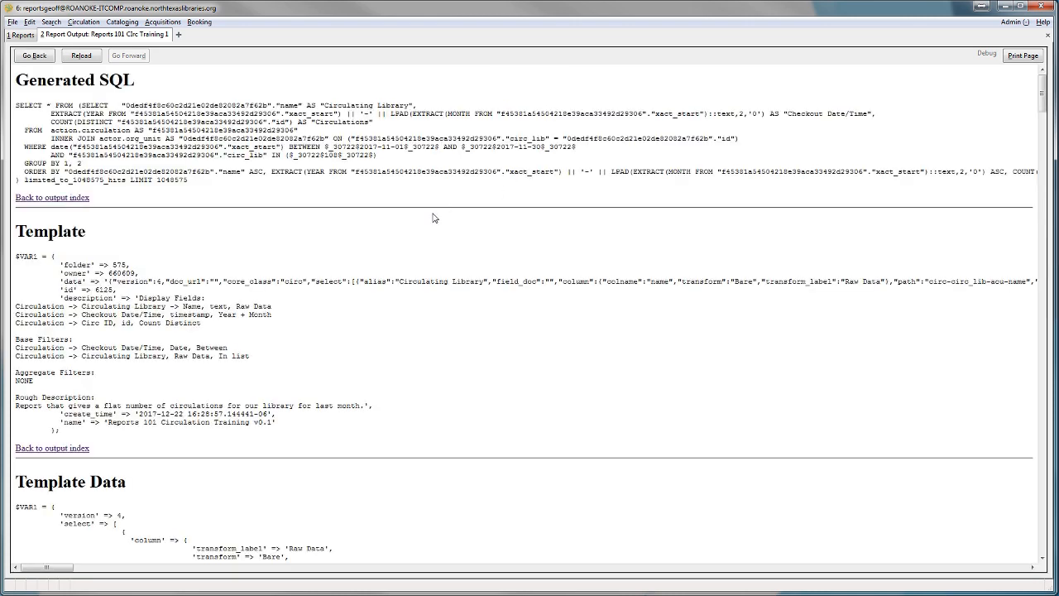
# Step: Examine the Generated SQL, Template and Template Data sections of the debugging info and return to the output index
pyautogui.moveTo(17, 106); pyautogui.dragTo(209, 184)
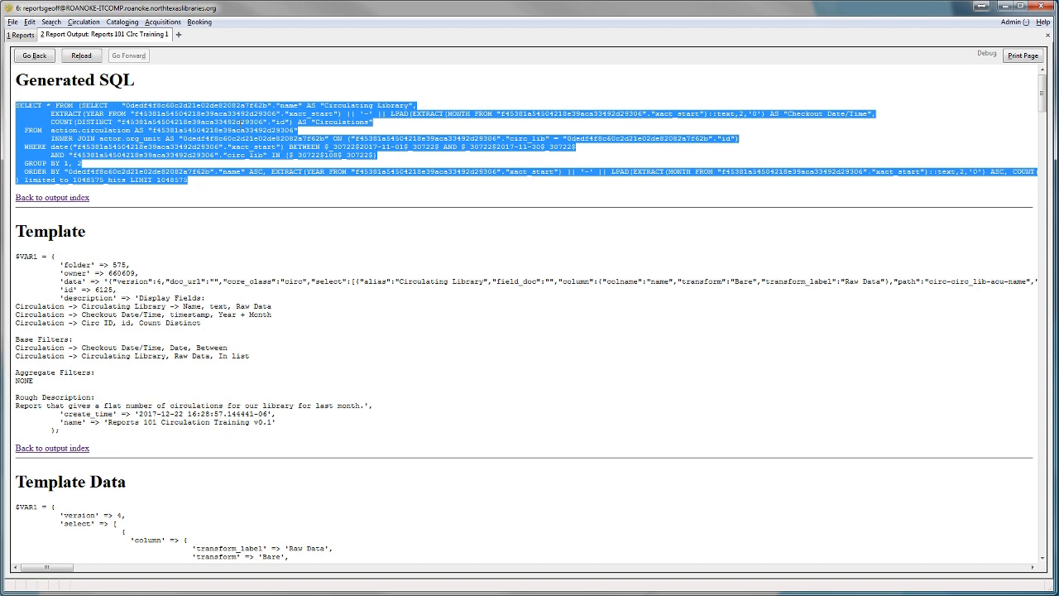
pyautogui.click(199, 183)
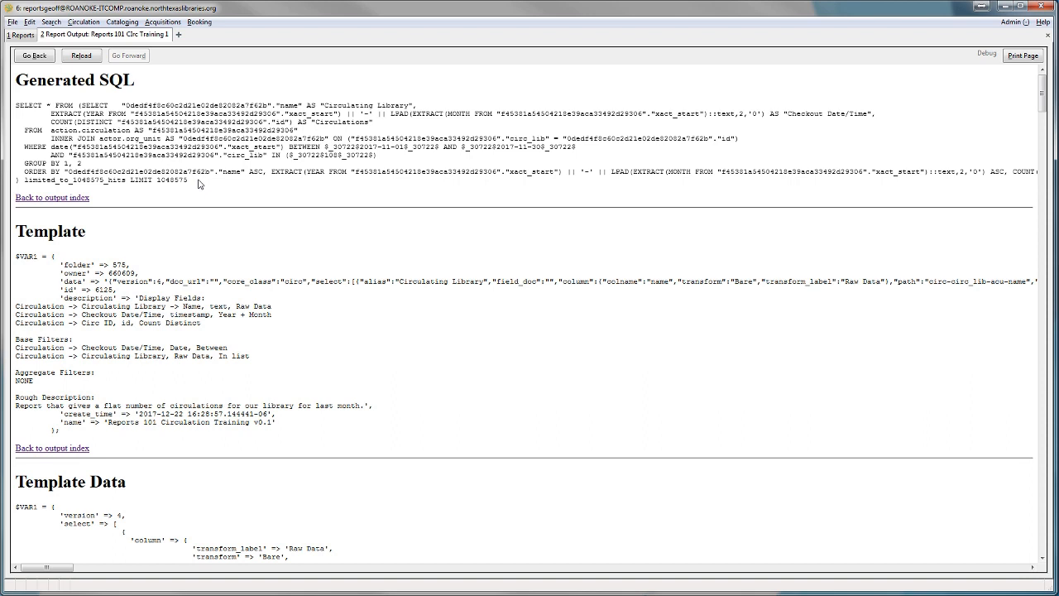
pyautogui.scroll(-1, 198, 215)
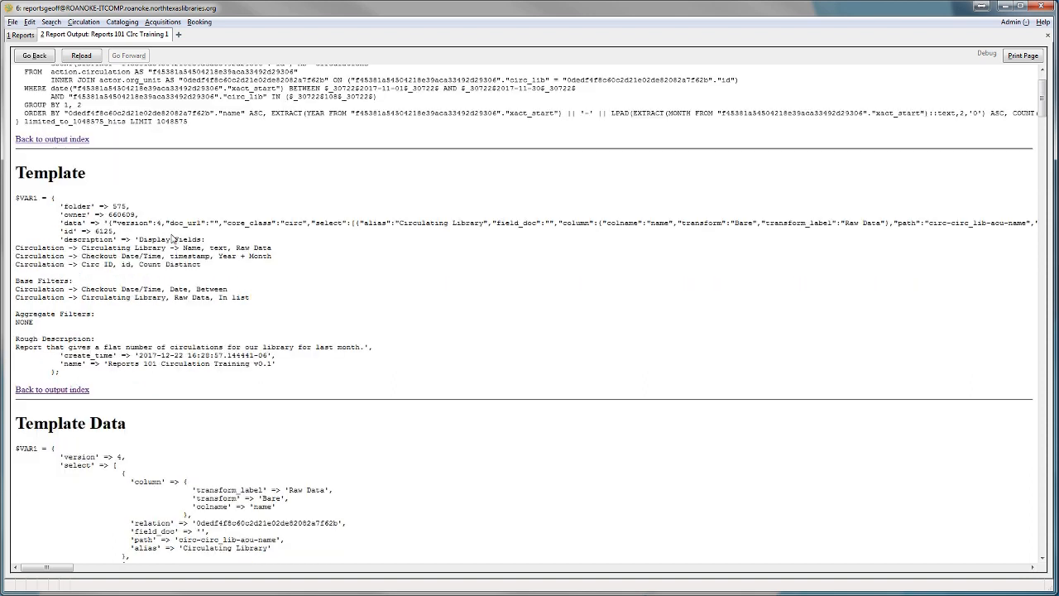
pyautogui.scroll(-2, 289, 275)
pyautogui.scroll(-6, 296, 276)
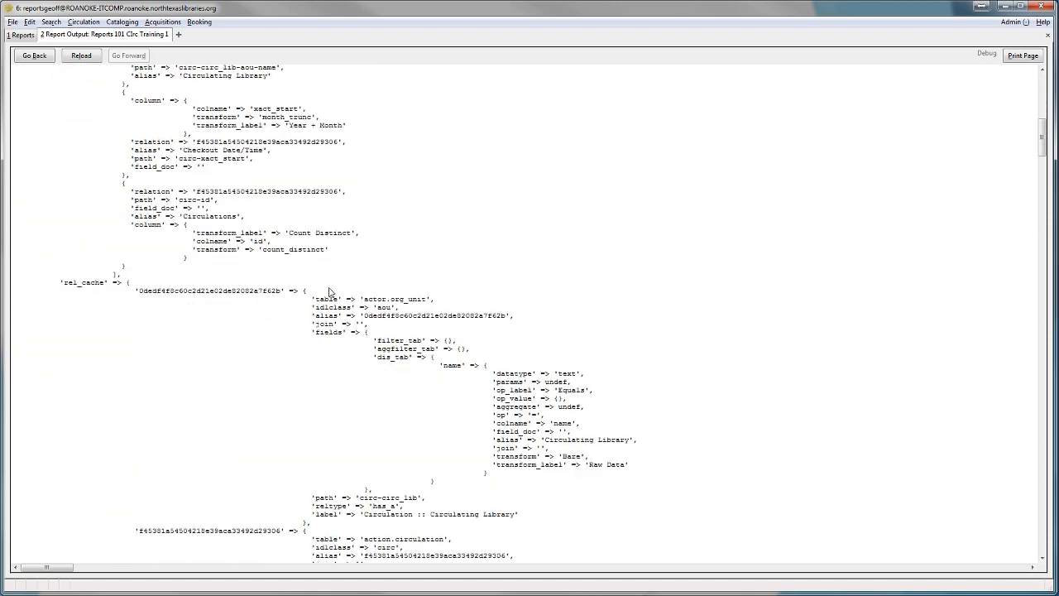
pyautogui.scroll(-3, 352, 319)
pyautogui.scroll(12, 349, 321)
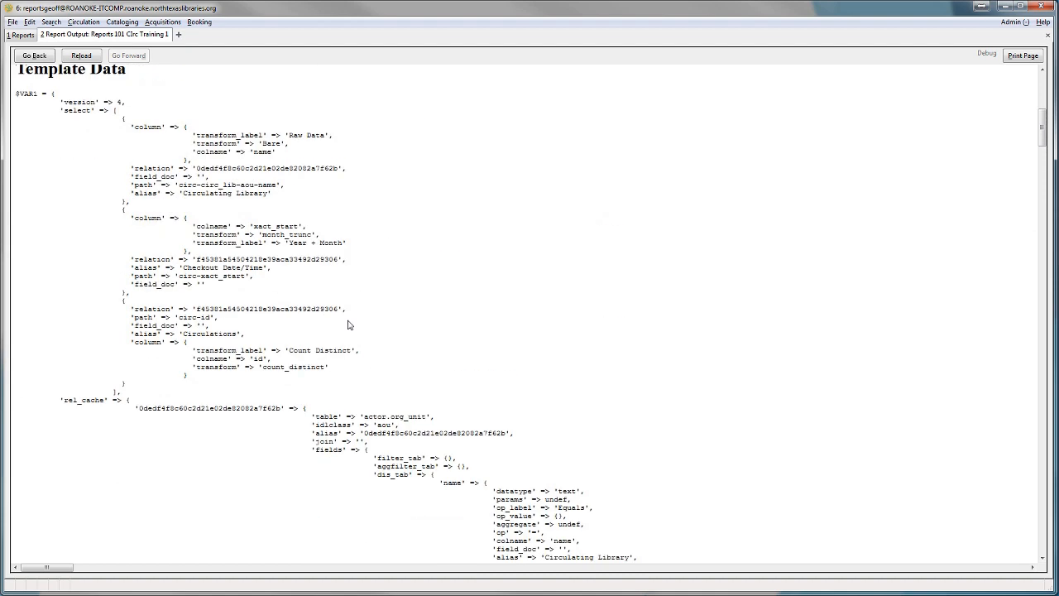
pyautogui.scroll(1, 348, 324)
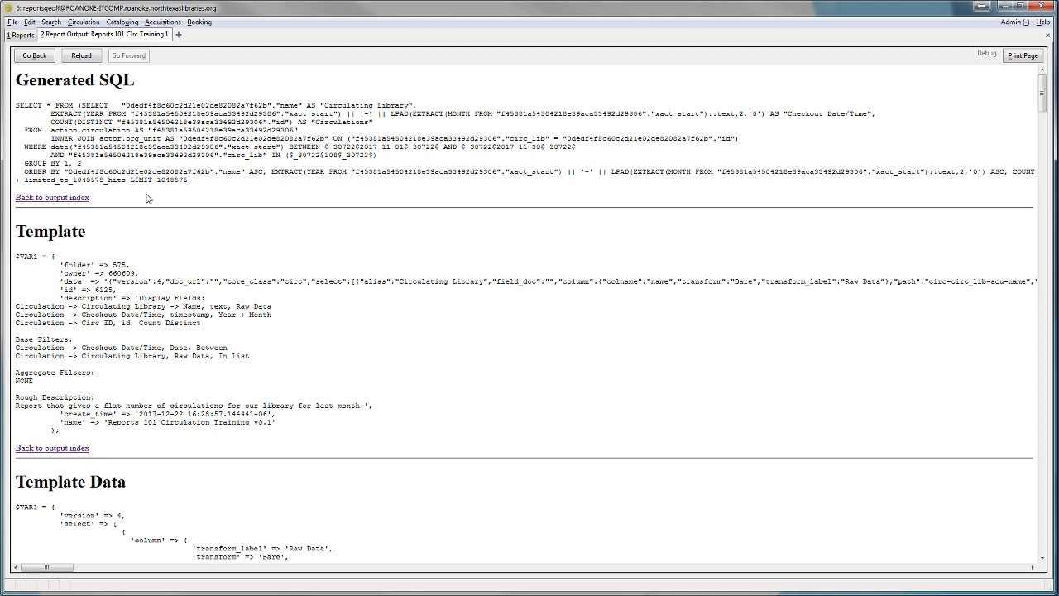
pyautogui.moveTo(16, 256); pyautogui.dragTo(272, 430)
pyautogui.click(297, 390)
pyautogui.click(34, 57)
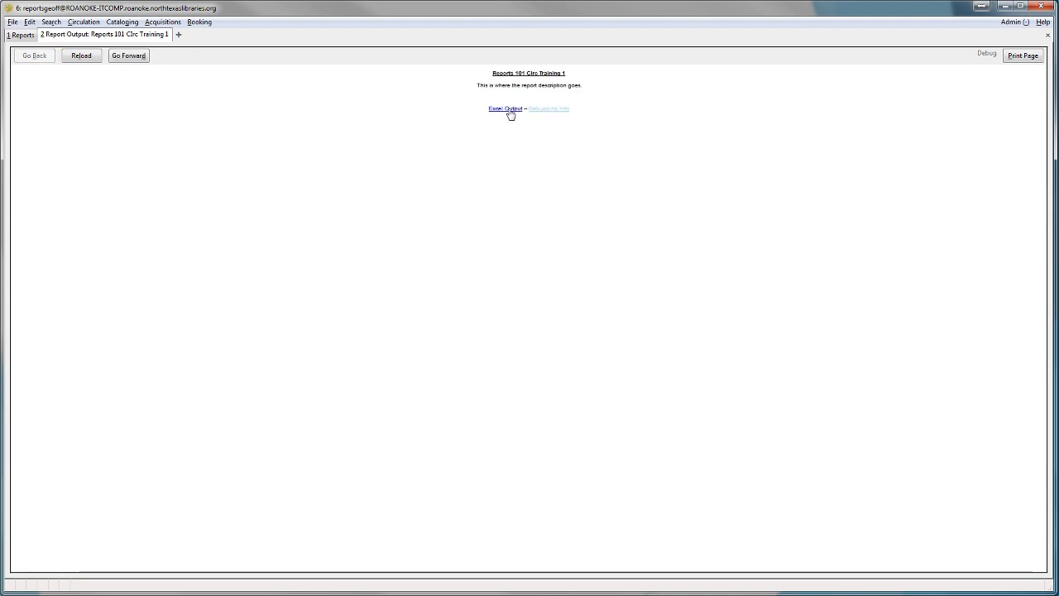
# Step: Open the report's Excel output in Microsoft Excel and close Document Recovery, removing the recovered files
pyautogui.click(509, 110)
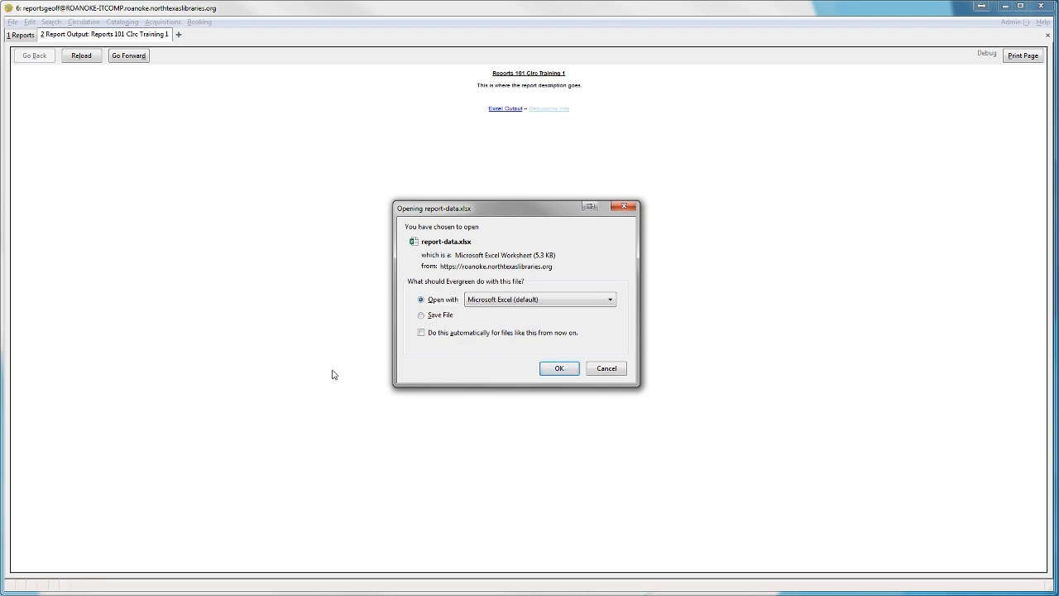
pyautogui.press('Return')
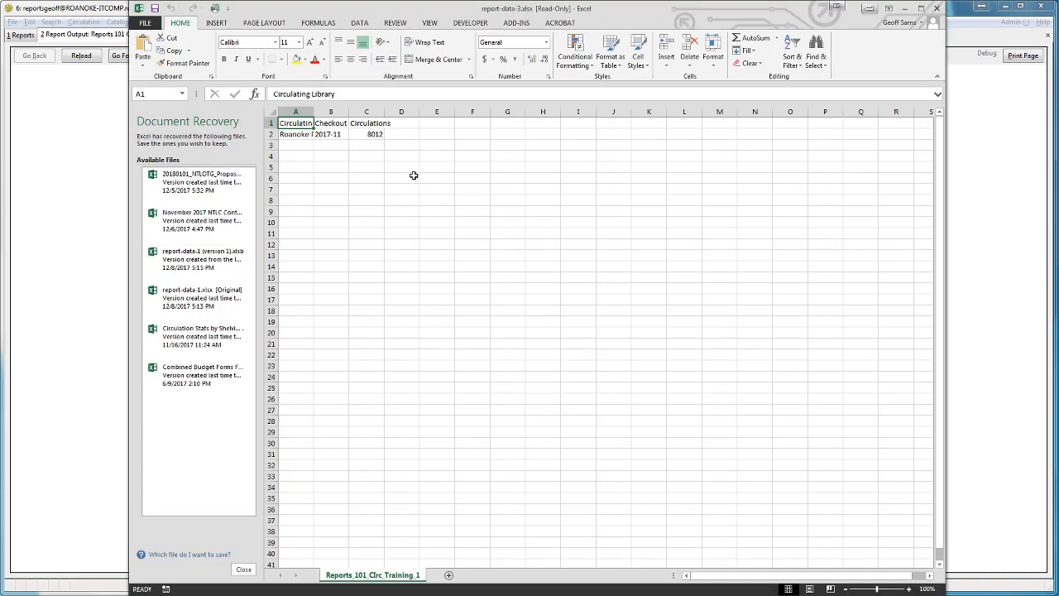
pyautogui.click(372, 155)
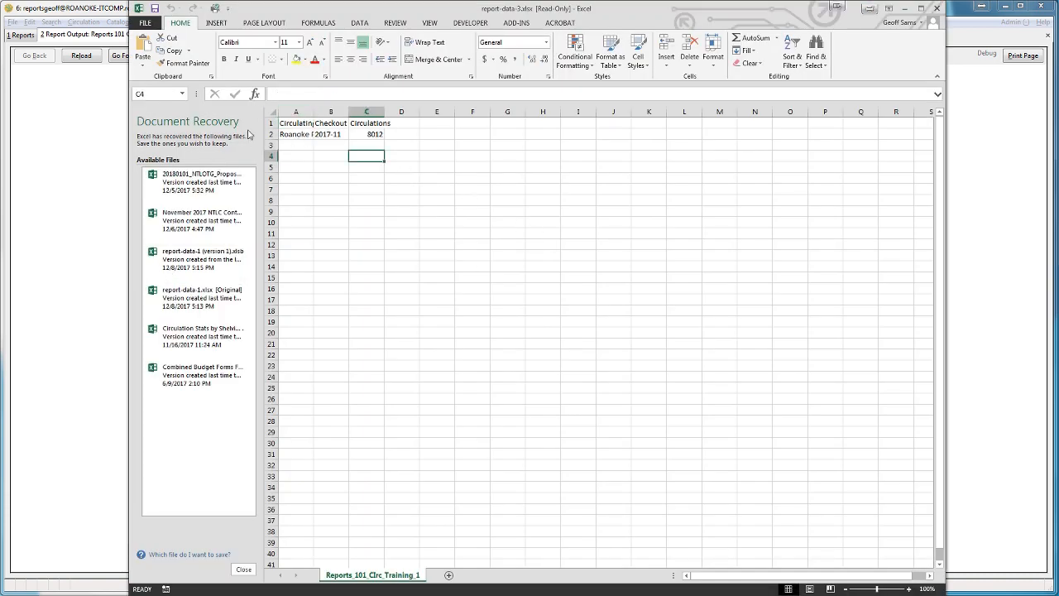
pyautogui.click(244, 569)
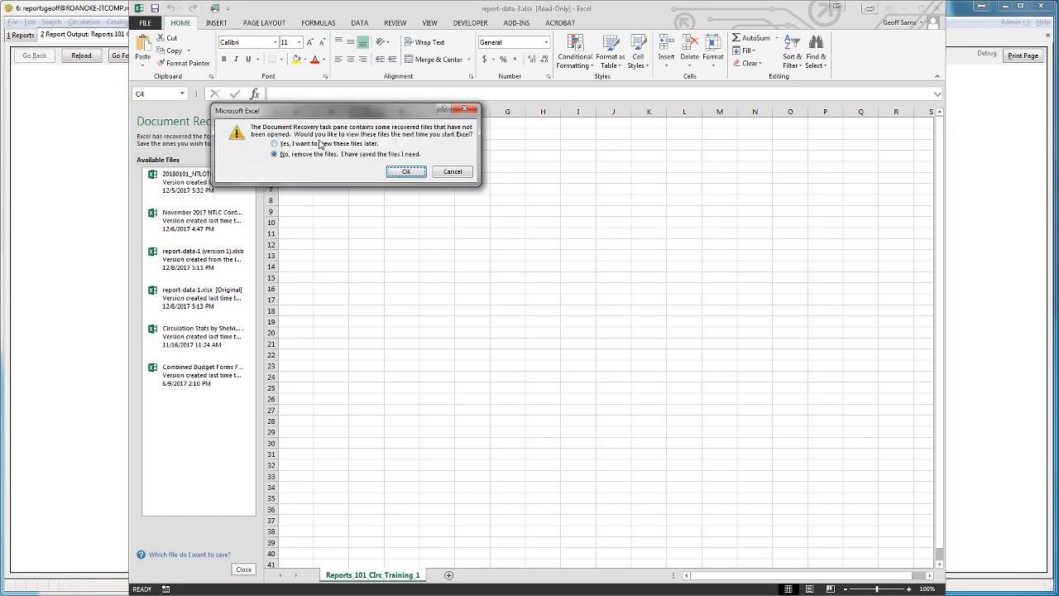
pyautogui.click(414, 175)
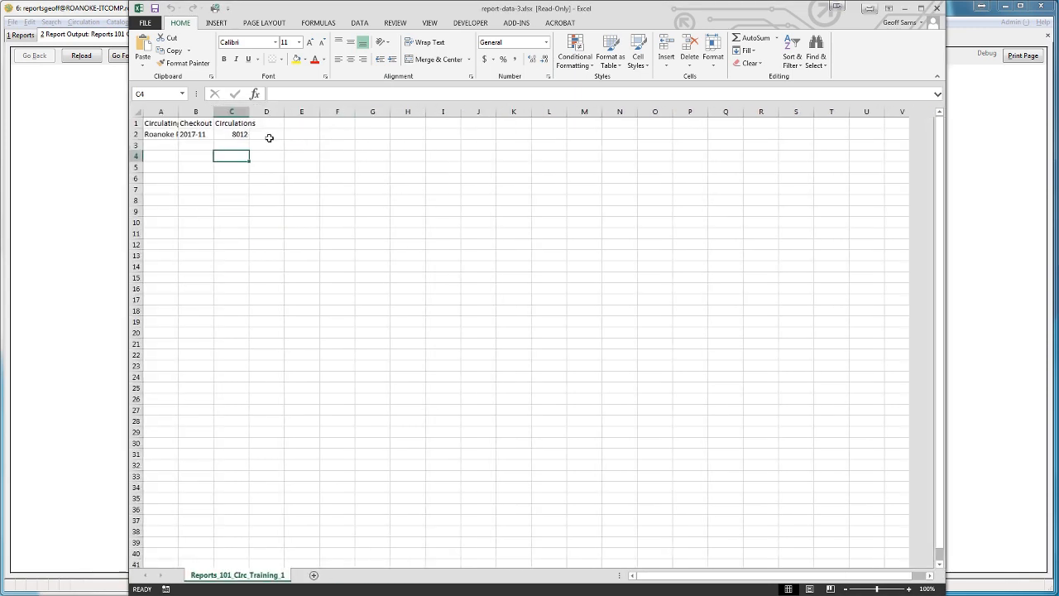
# Step: Fit the widths of the Circulating Library, Checkout Date/Time and Circulations columns to their contents
pyautogui.moveTo(177, 110); pyautogui.dragTo(239, 111)
pyautogui.doubleClick(239, 111)
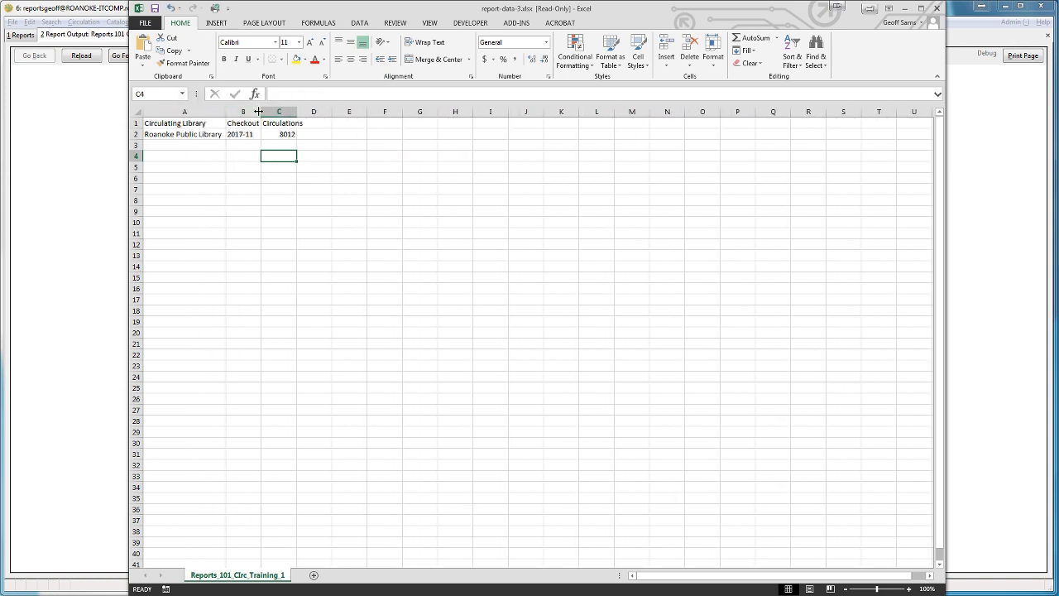
pyautogui.doubleClick(260, 111)
pyautogui.doubleClick(336, 114)
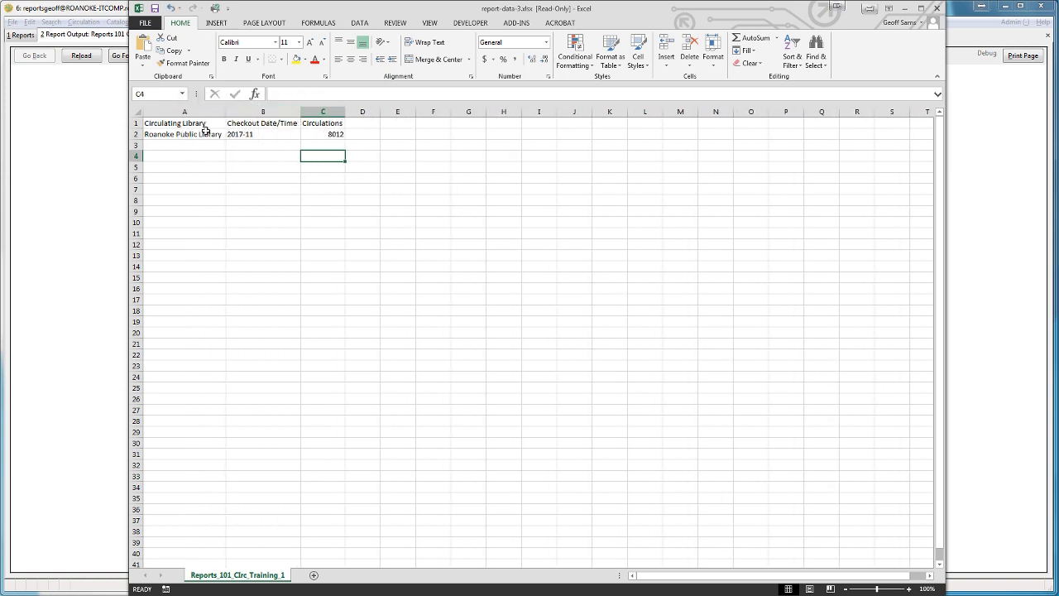
# Step: Examine the library name, checkout month and circulation count in row 2 of the report worksheet
pyautogui.click(181, 138)
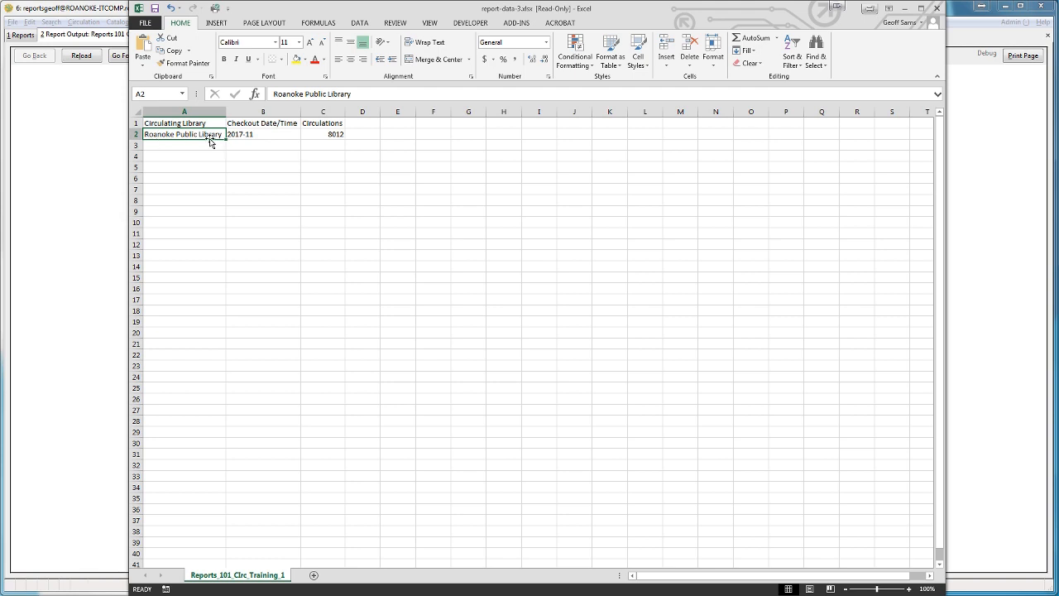
pyautogui.click(270, 135)
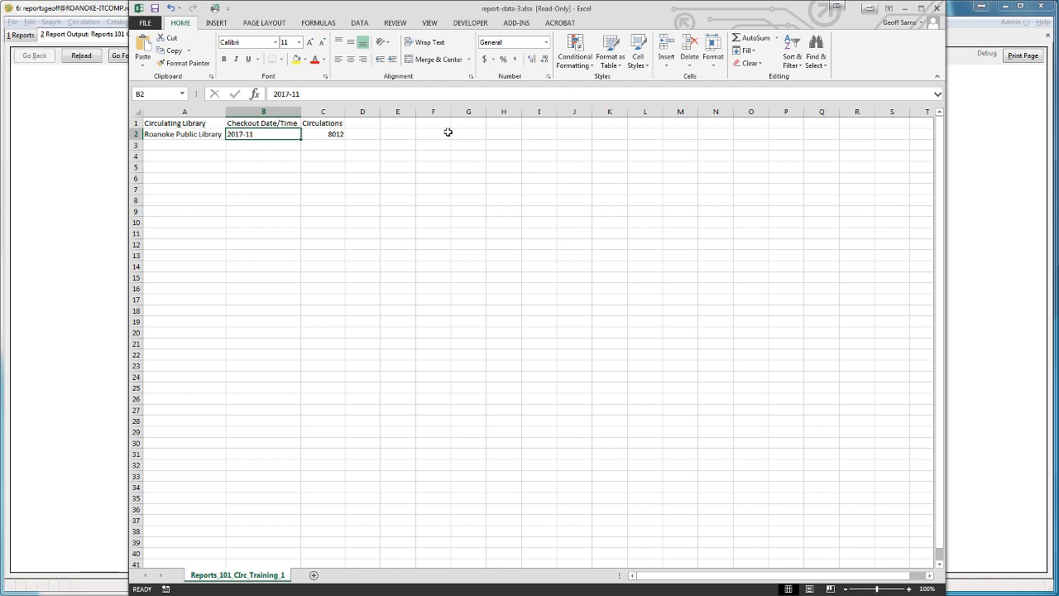
pyautogui.click(325, 135)
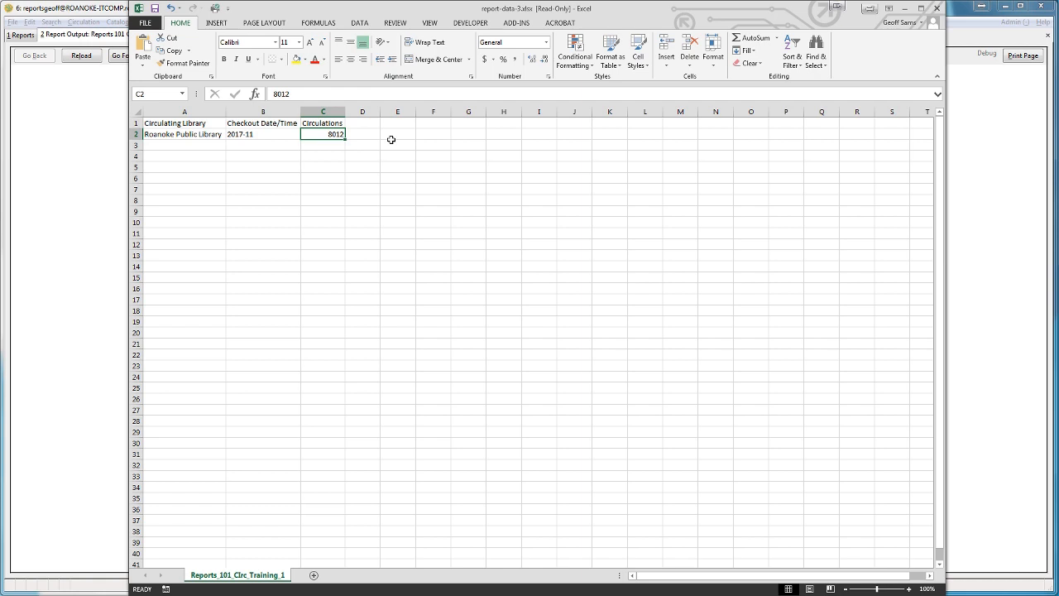
pyautogui.hotkey('ctrl', 'q')
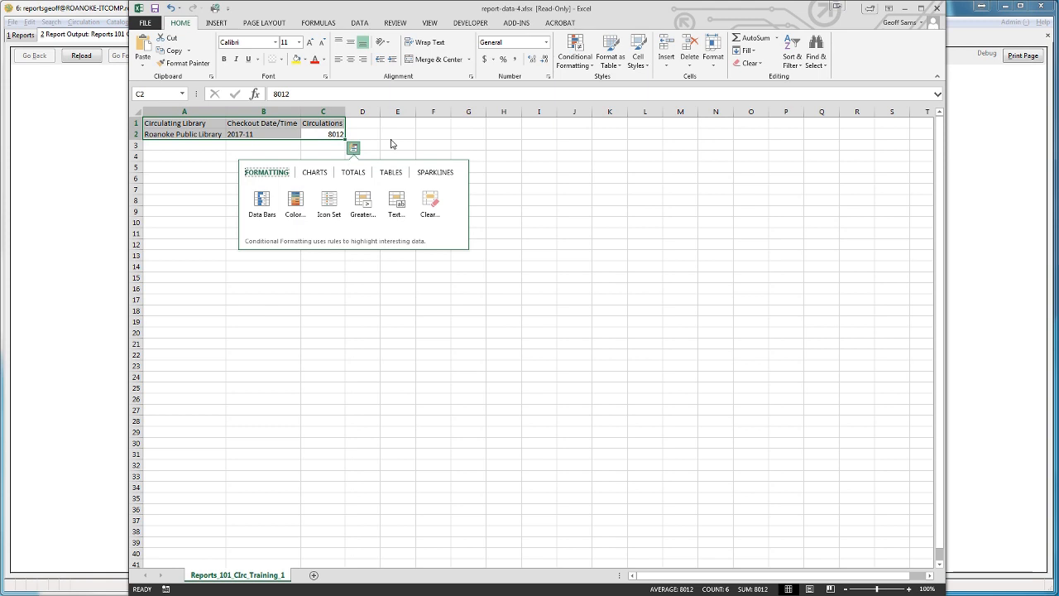
pyautogui.click(391, 135)
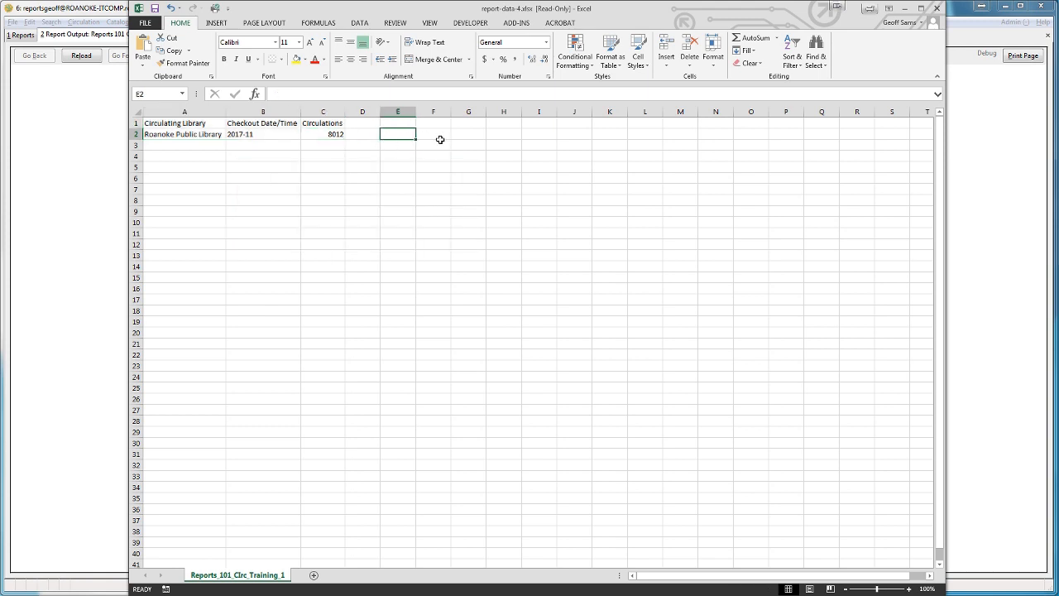
# Step: Close the Excel workbook and the Reports 101 Circ Training 1 output, returning to the 101-WIP output folder
pyautogui.click(938, 9)
pyautogui.click(530, 316)
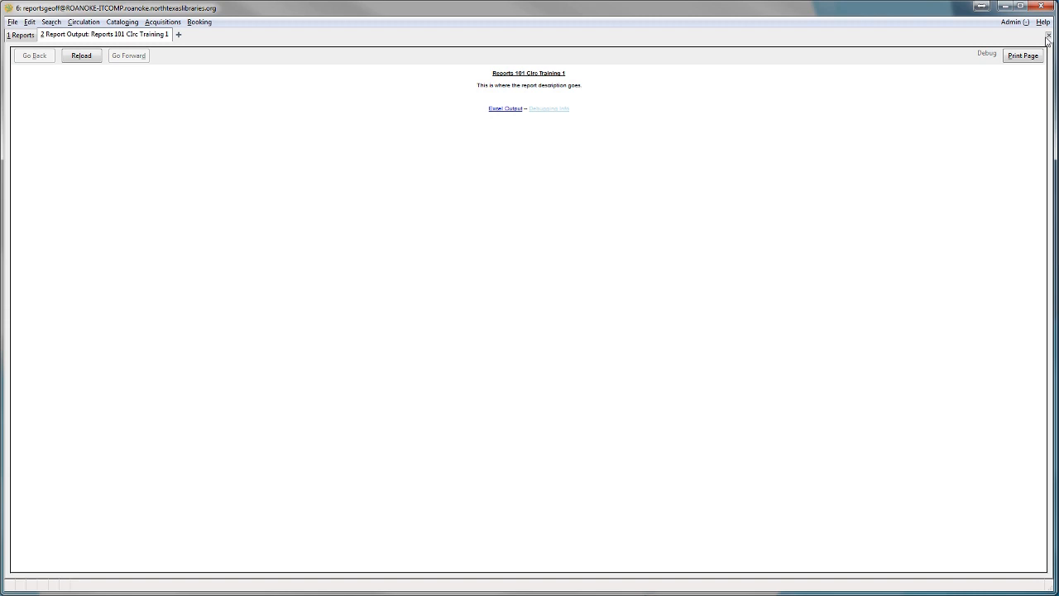
pyautogui.click(1047, 36)
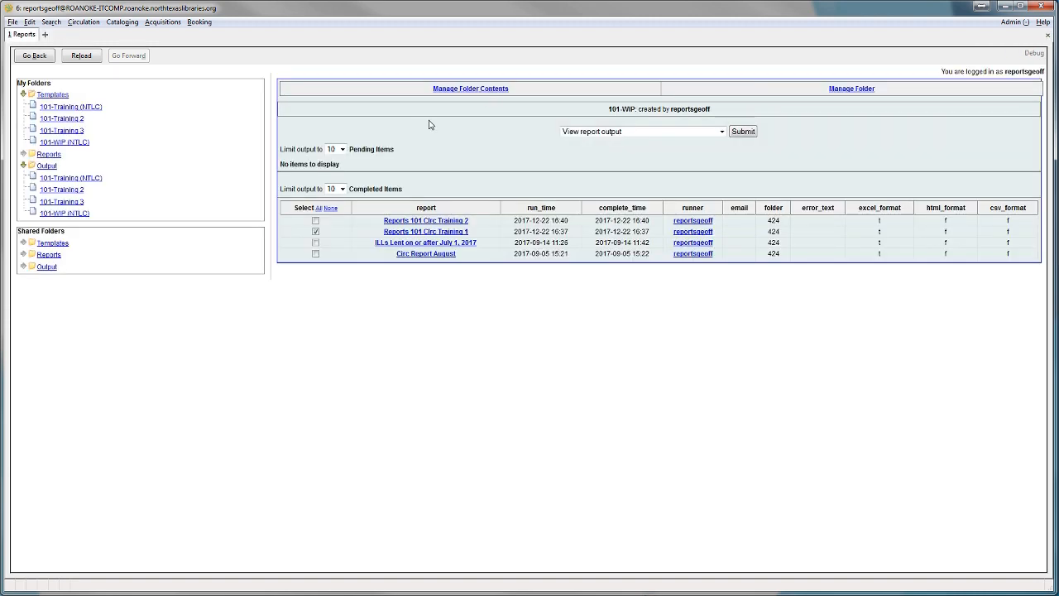